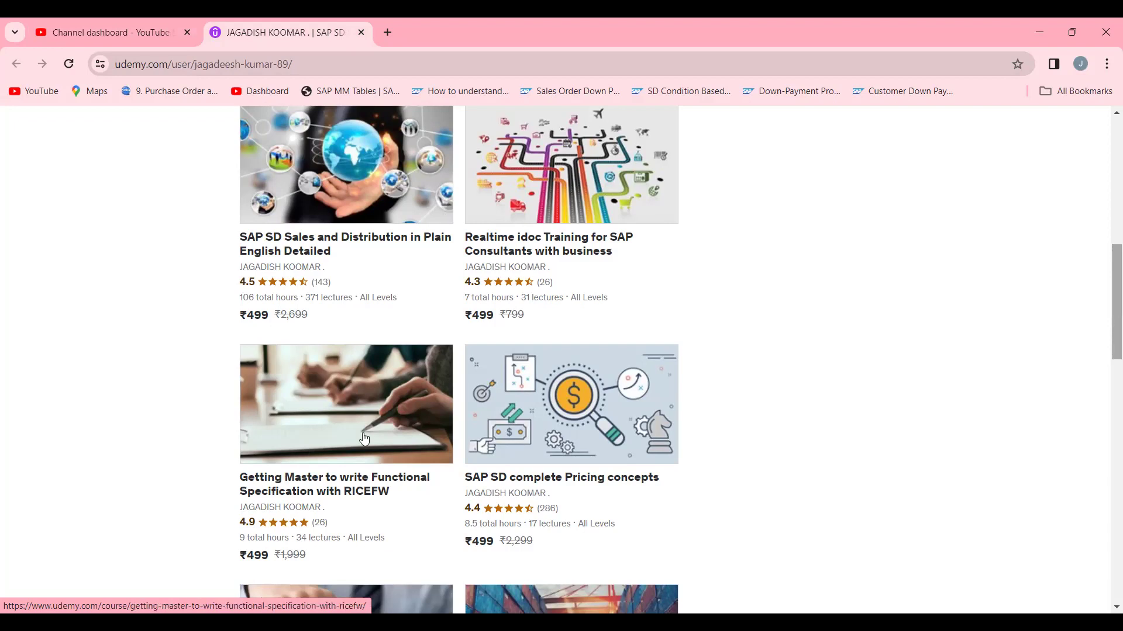
scroll(1107, 336, "down", 10)
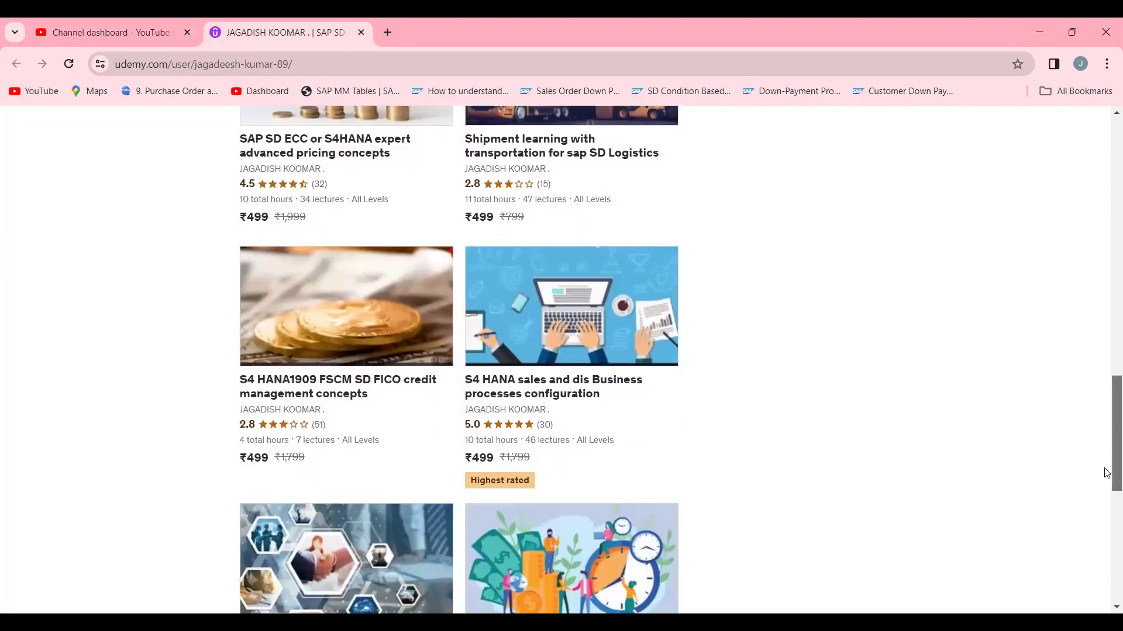
scroll(1105, 261, "up", 15)
scroll(1107, 252, "up", 3)
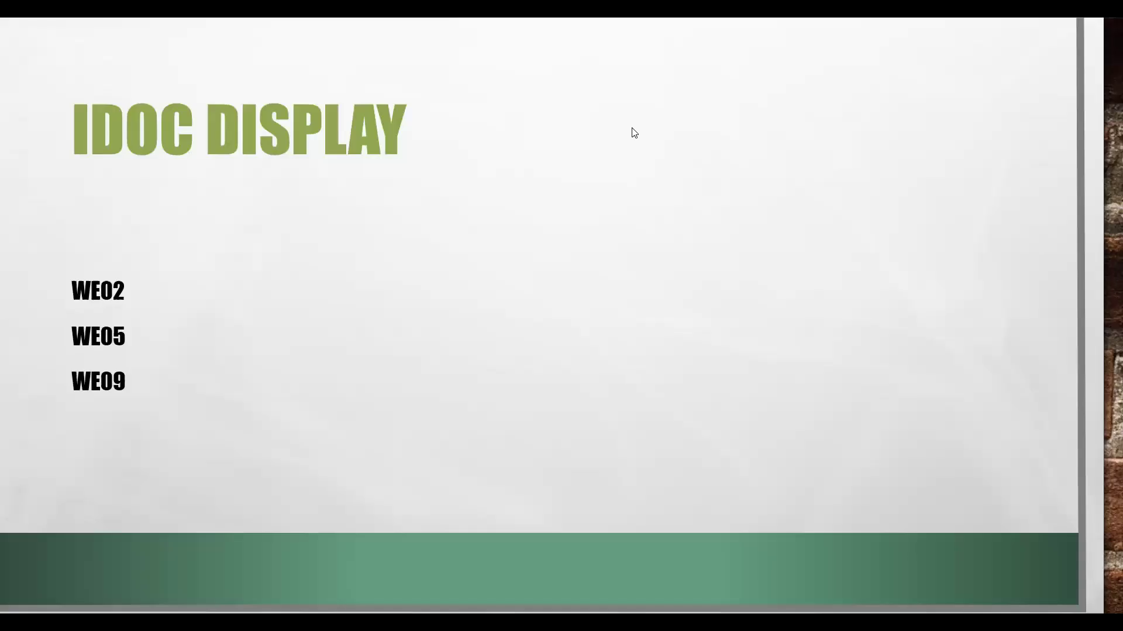
Switch to SAP, open transaction WE02 and run the IDoc list for the creation date 05.03.2024
type("02")
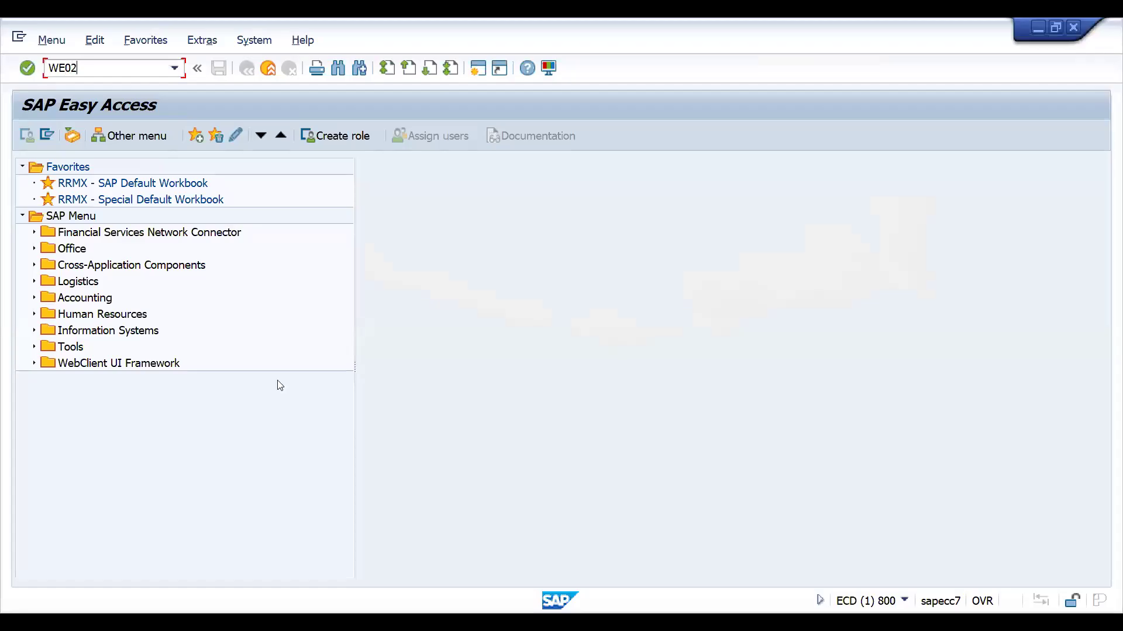
key("Return")
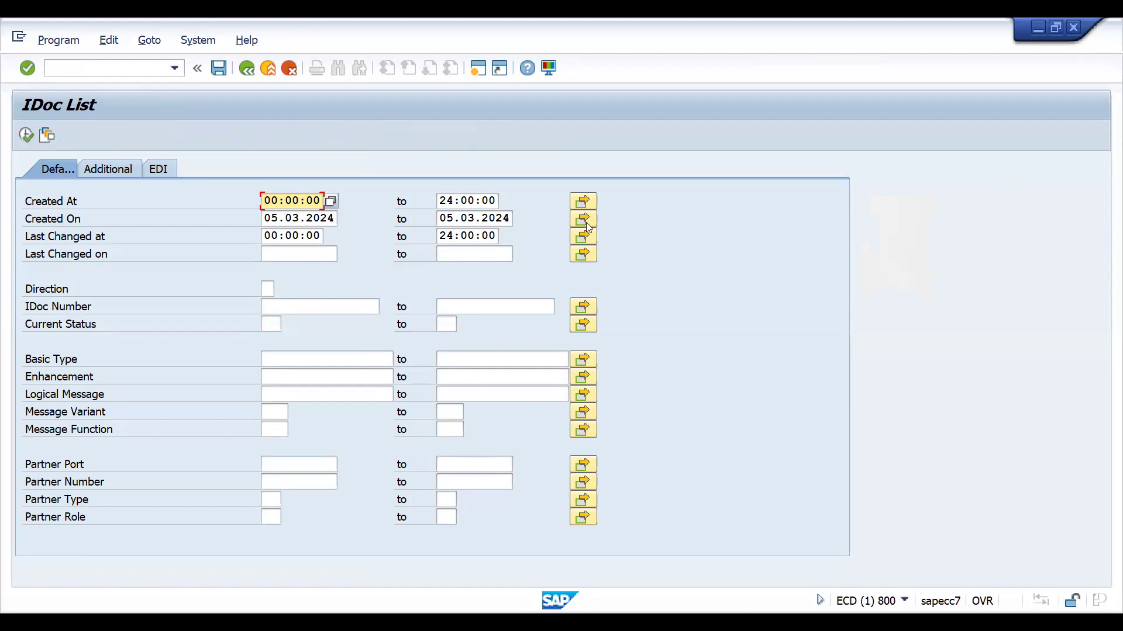
left_click(293, 219)
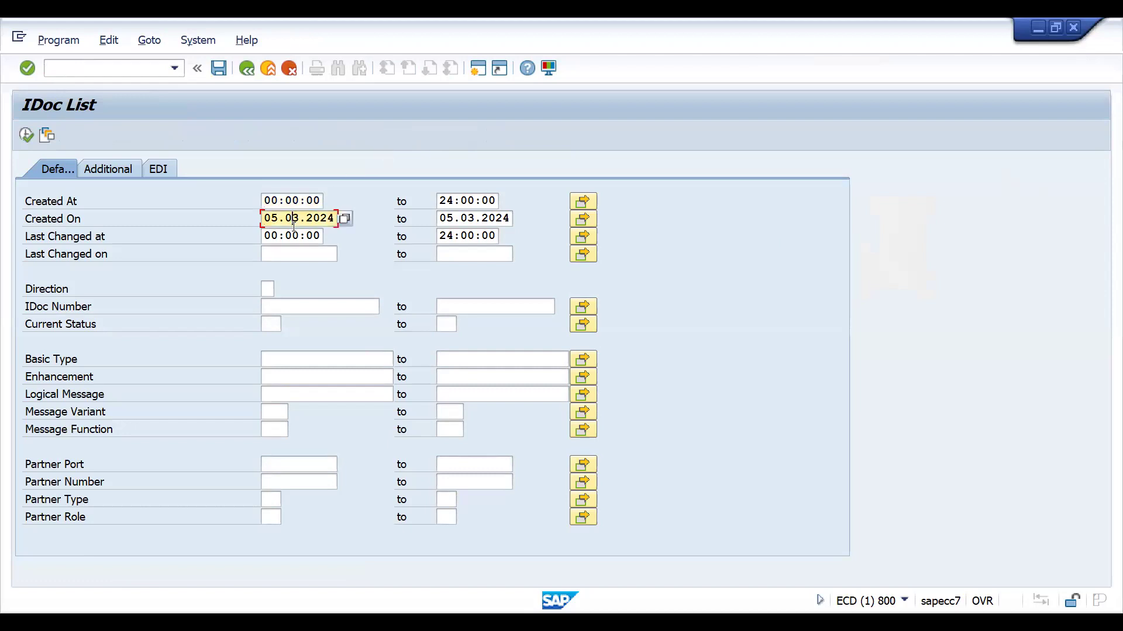
key("Tab")
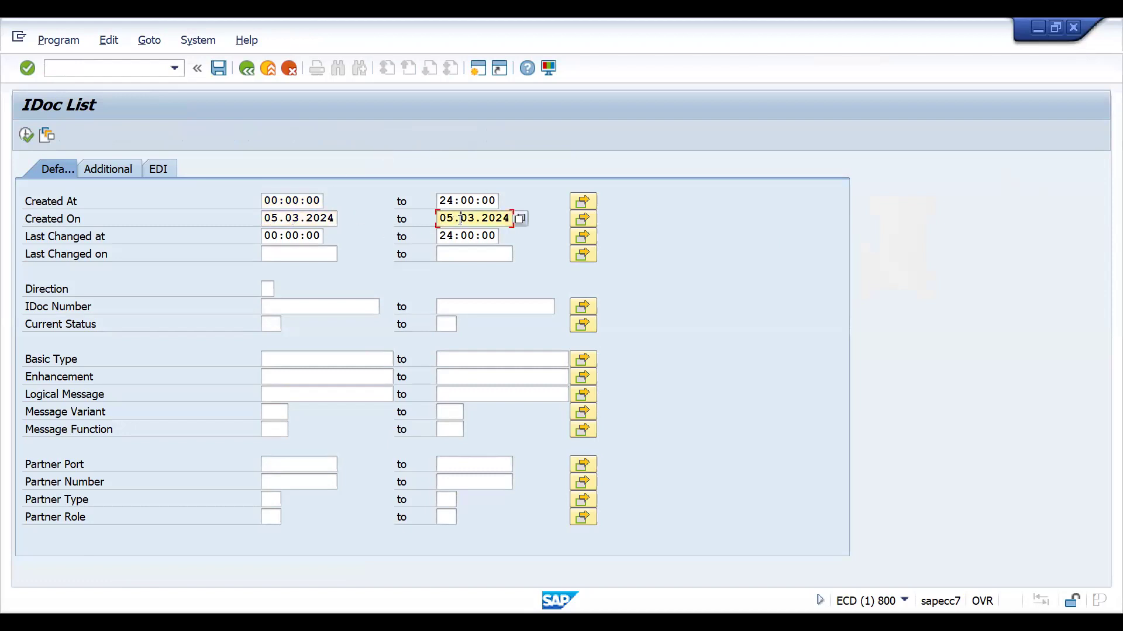
left_click(27, 137)
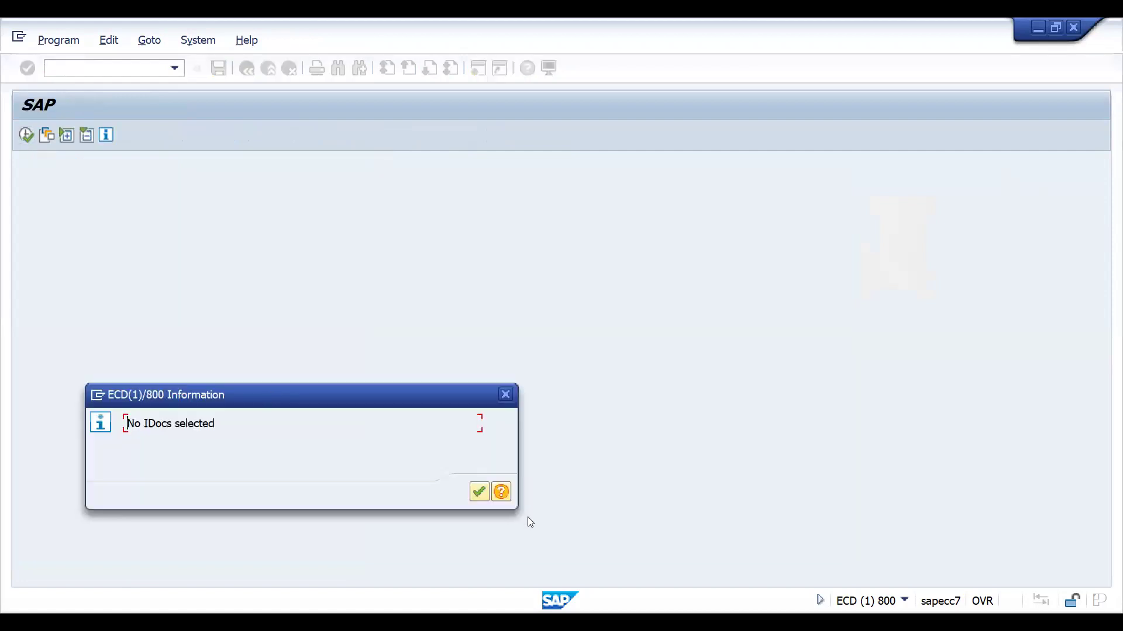
left_click(475, 490)
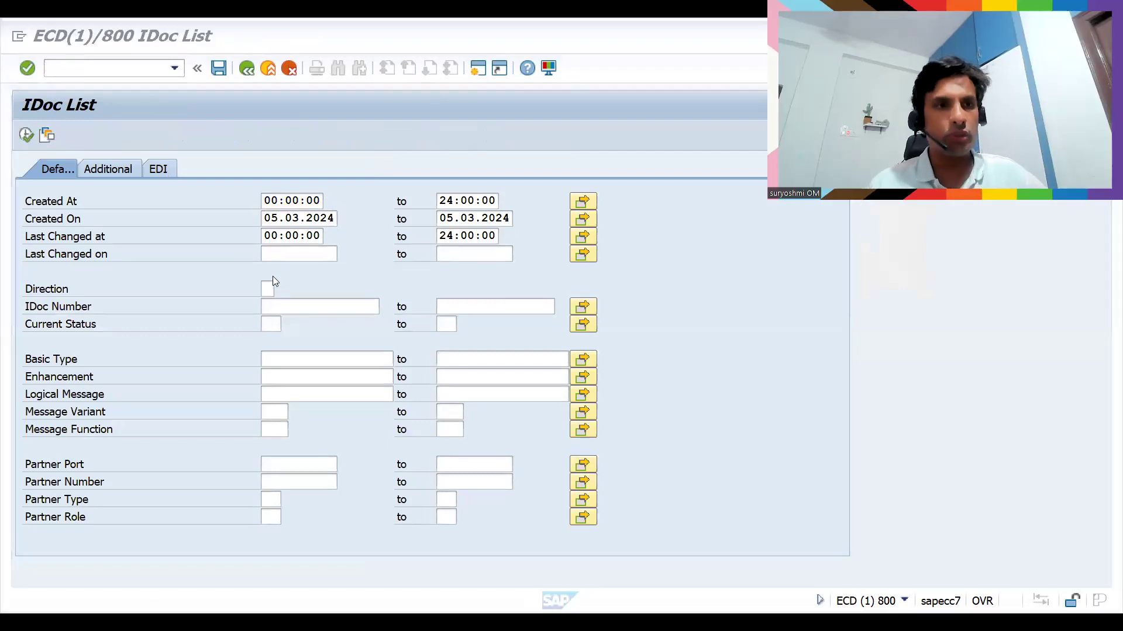
Set the start of the Created On range to 05.03.2013 and run the IDoc list
left_click(264, 224)
left_click_drag(319, 223, 370, 198)
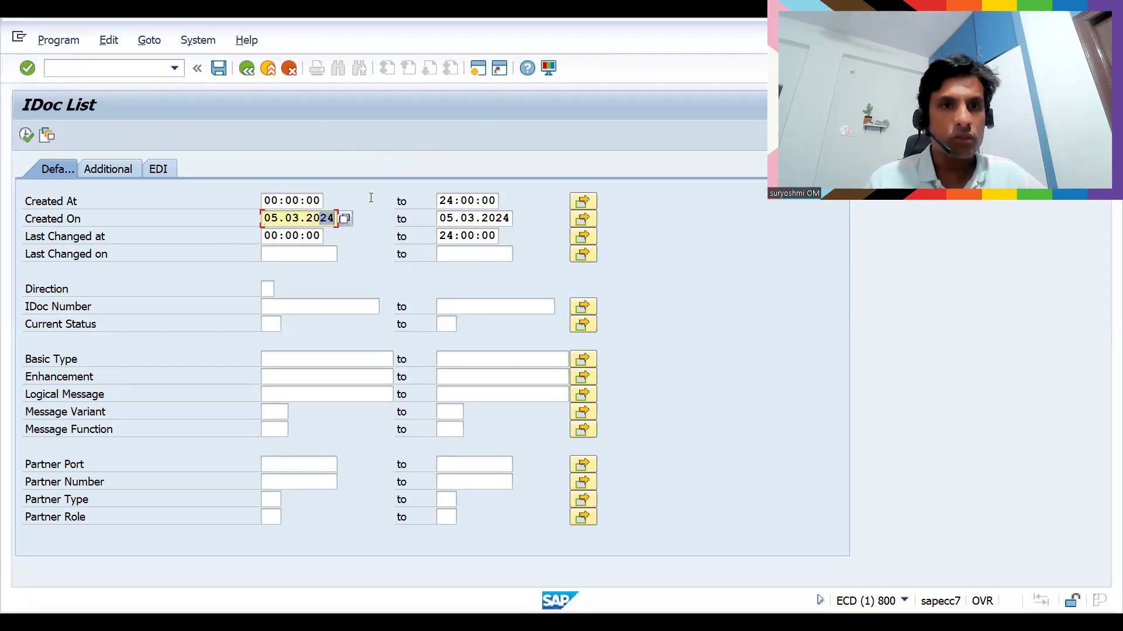
type("13")
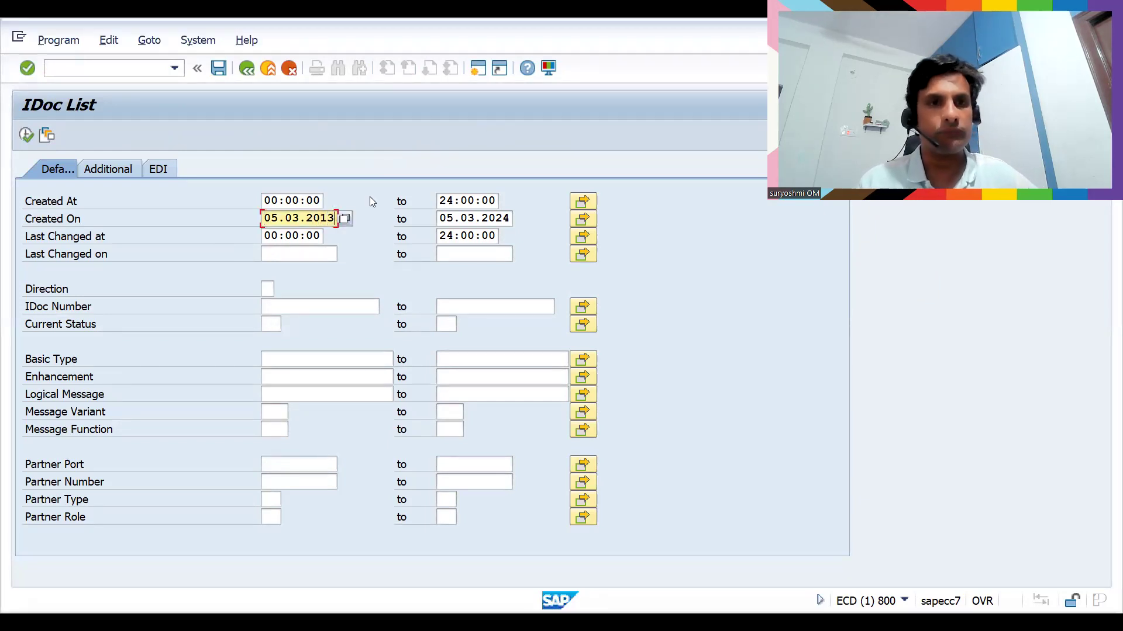
left_click(26, 135)
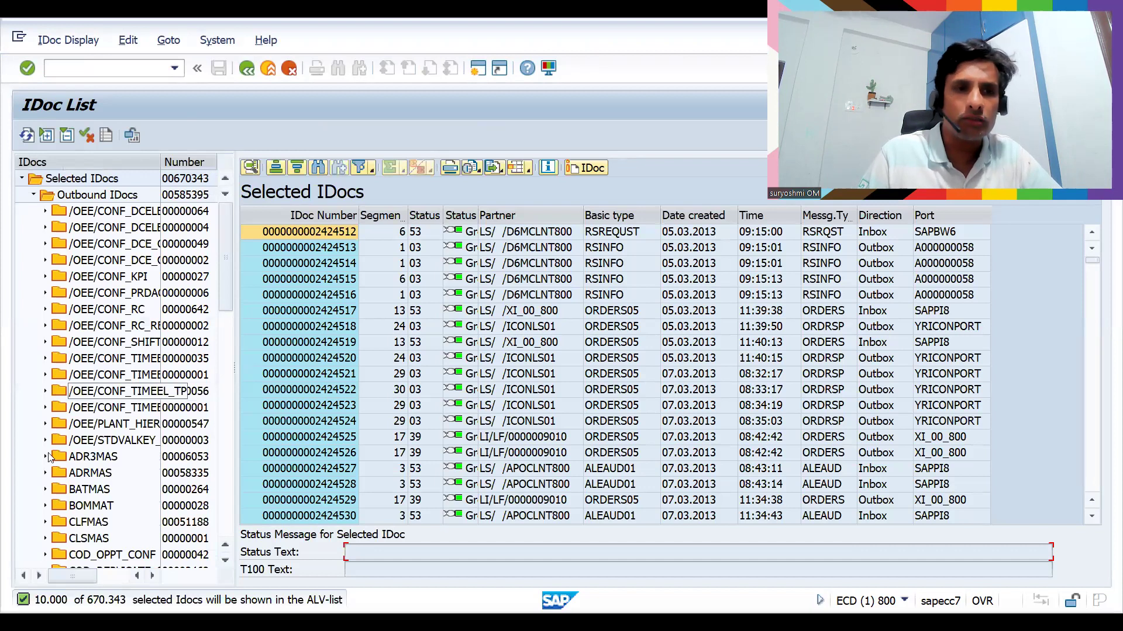
Examine the outbound ADR3MAS, ADRMAS, BOMMAT and SHPMNT IDocs and the inbound INVOIC IDocs, and return to the selection criteria
left_click(86, 458)
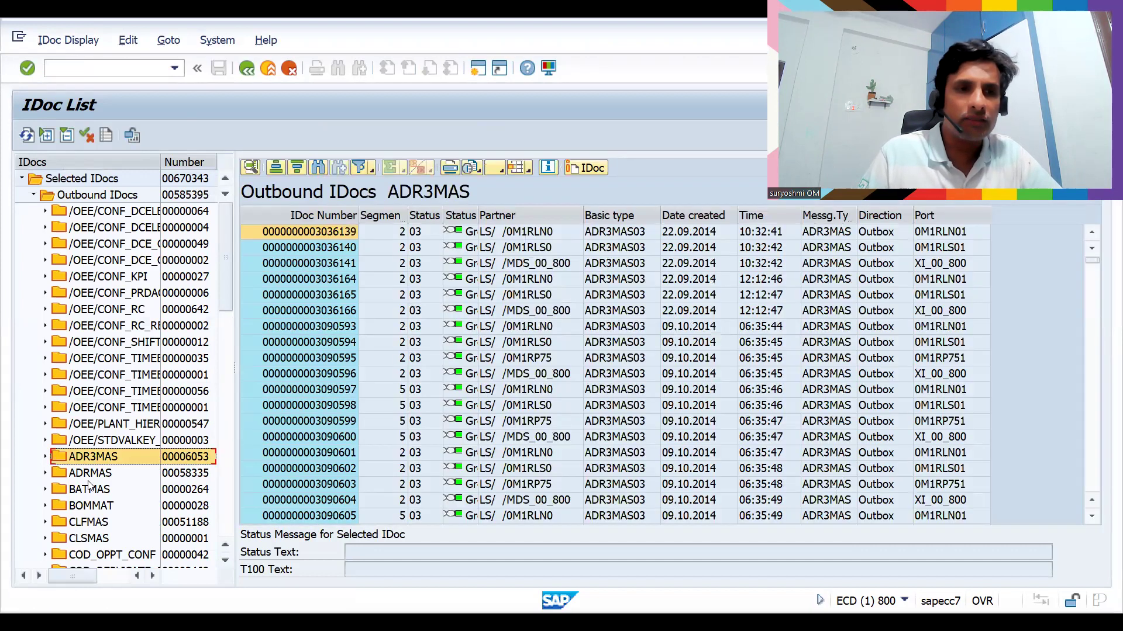
left_click(89, 476)
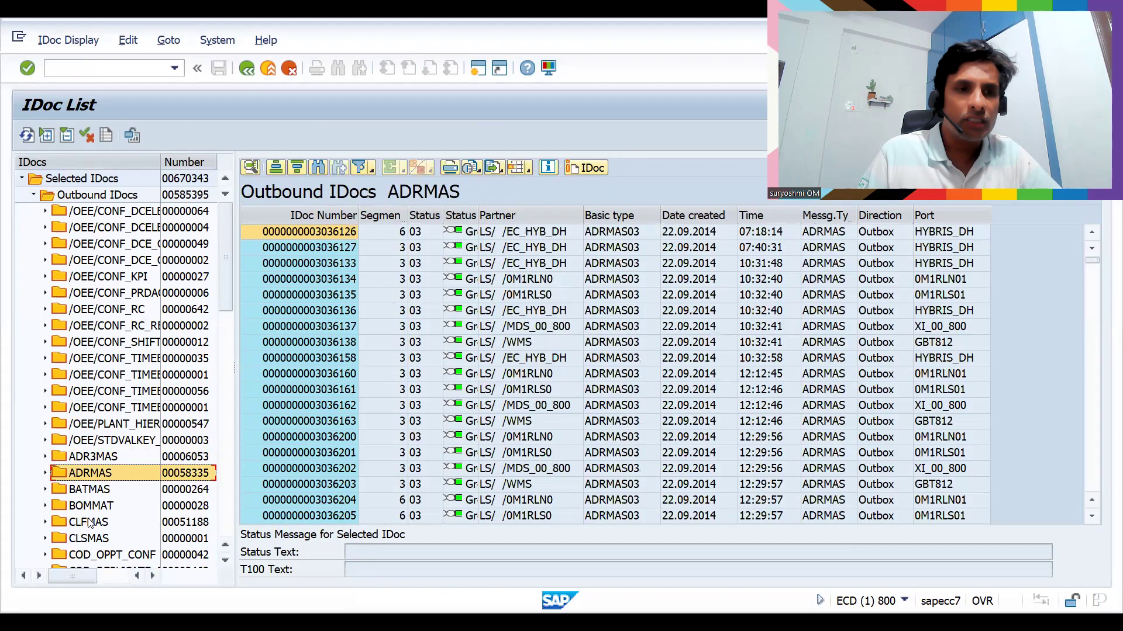
left_click(91, 507)
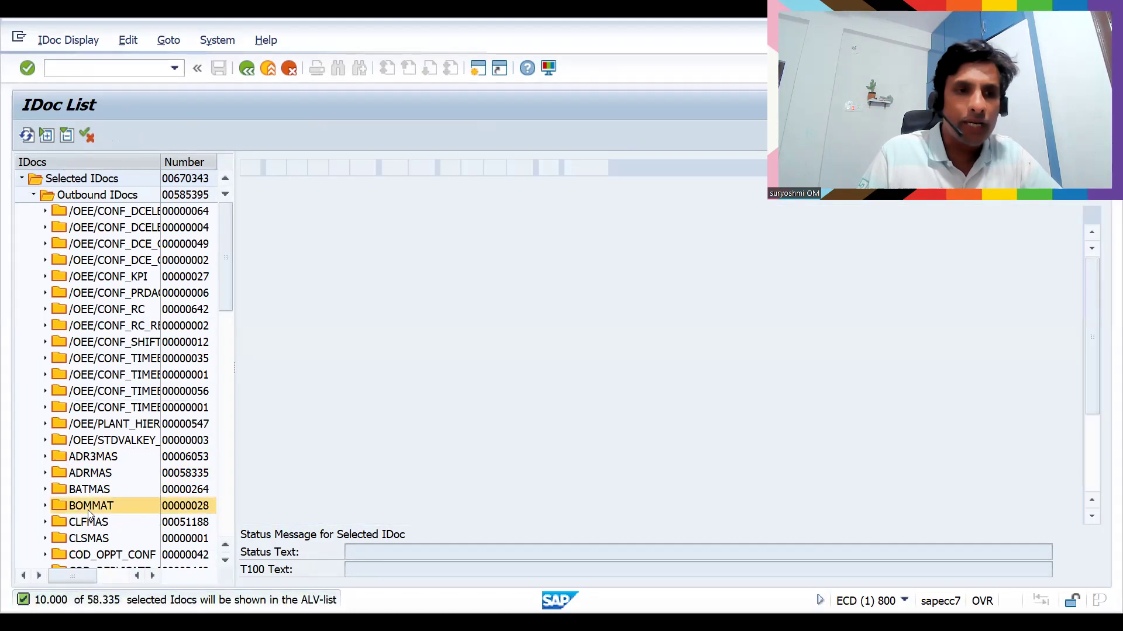
left_click(227, 525)
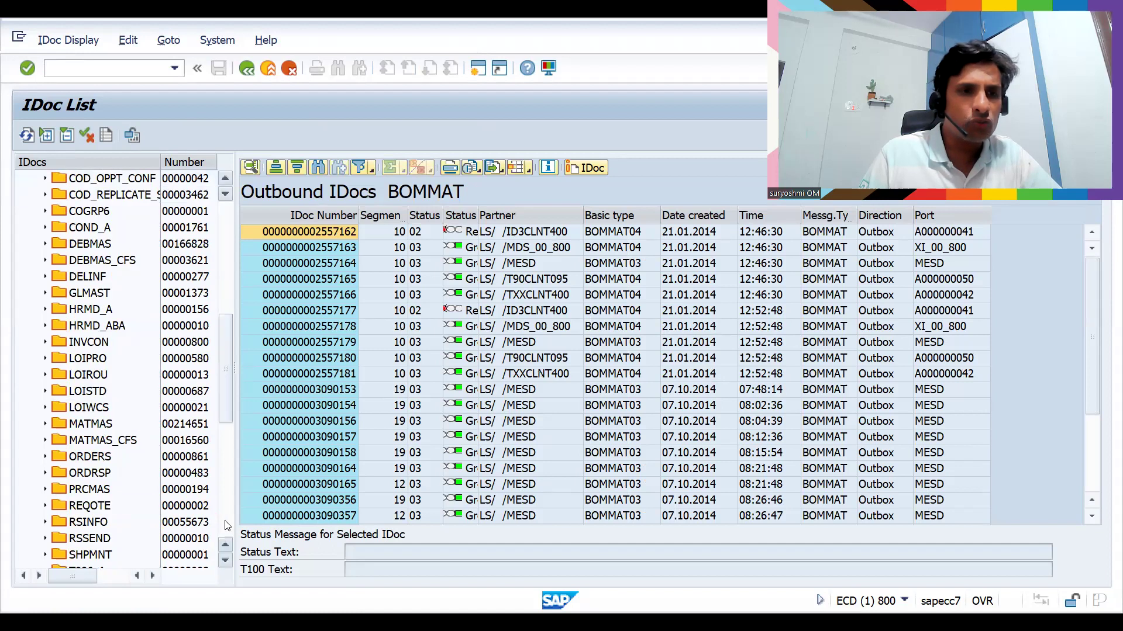
left_click(82, 526)
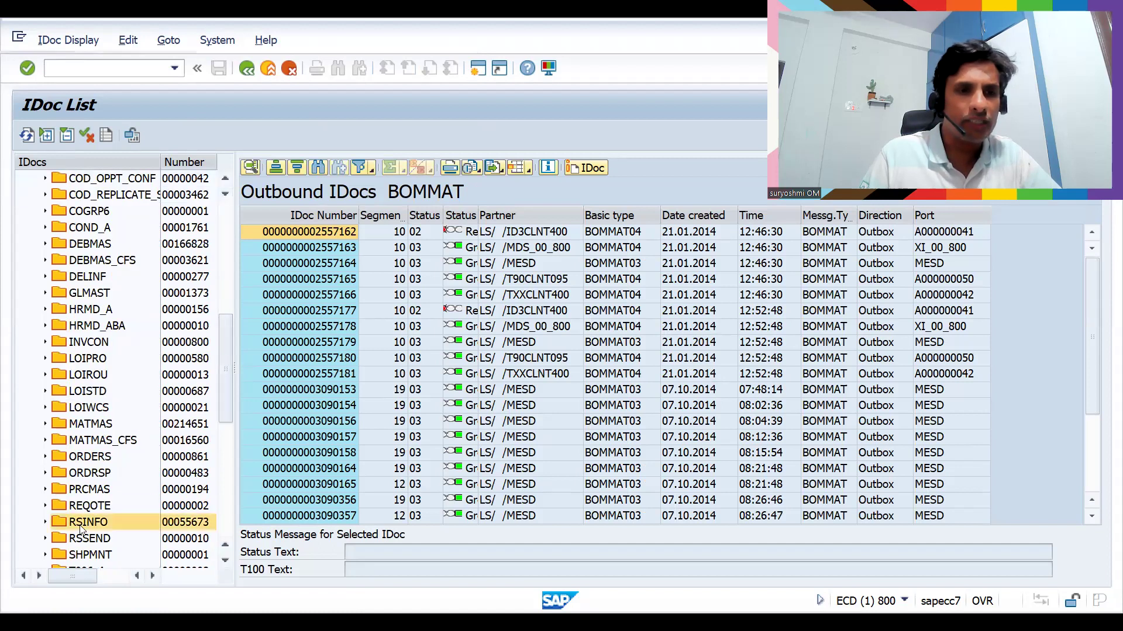
left_click(86, 557)
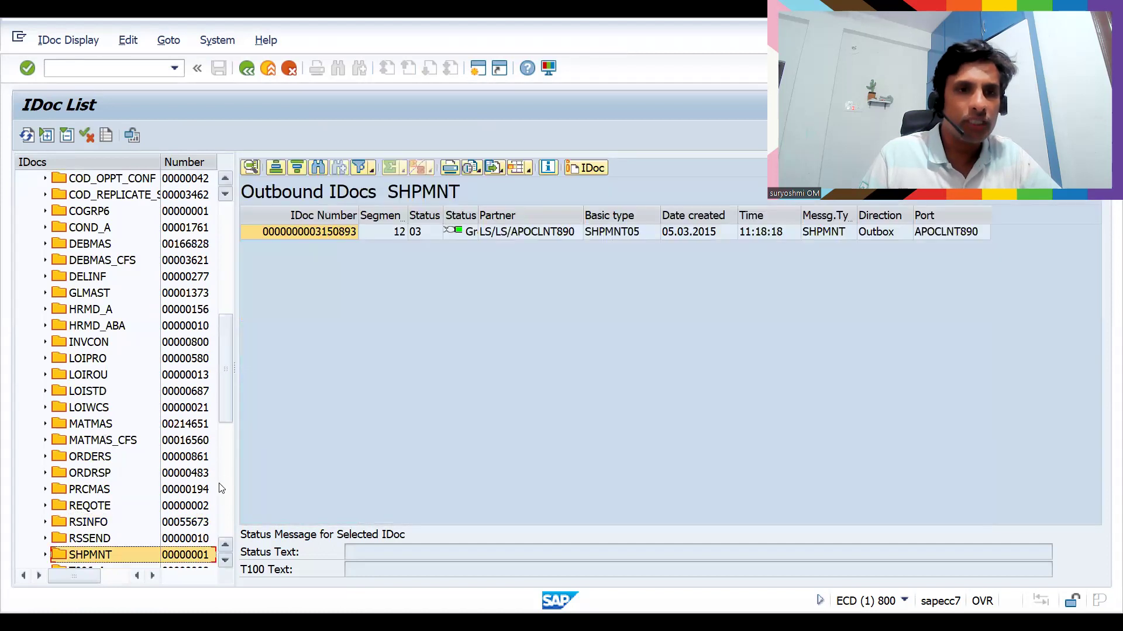
left_click(223, 493)
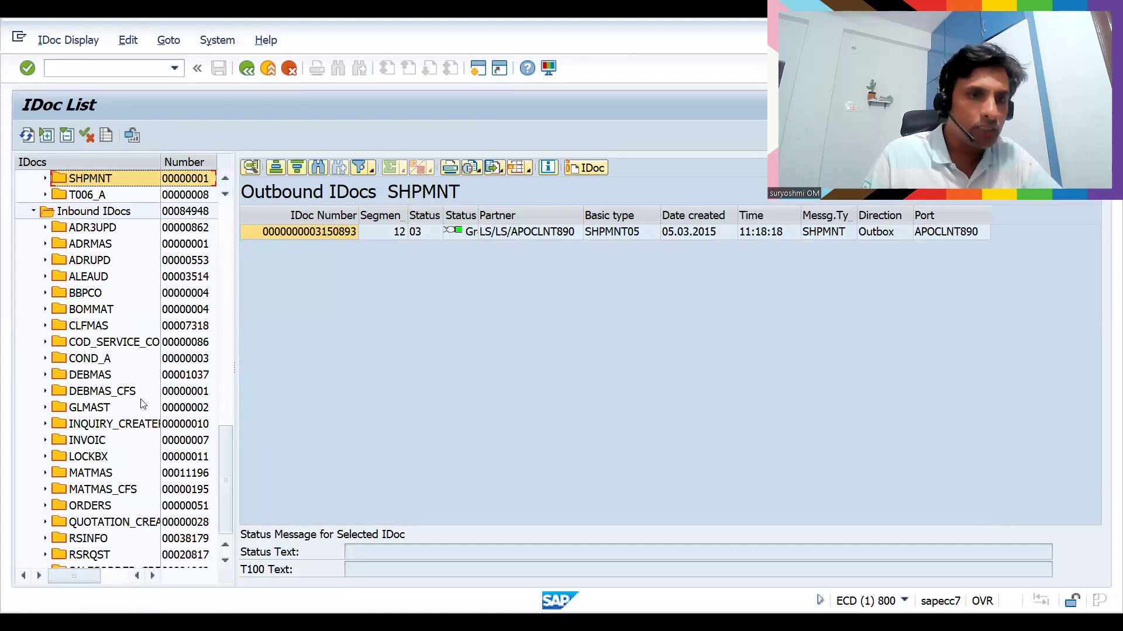
left_click(104, 440)
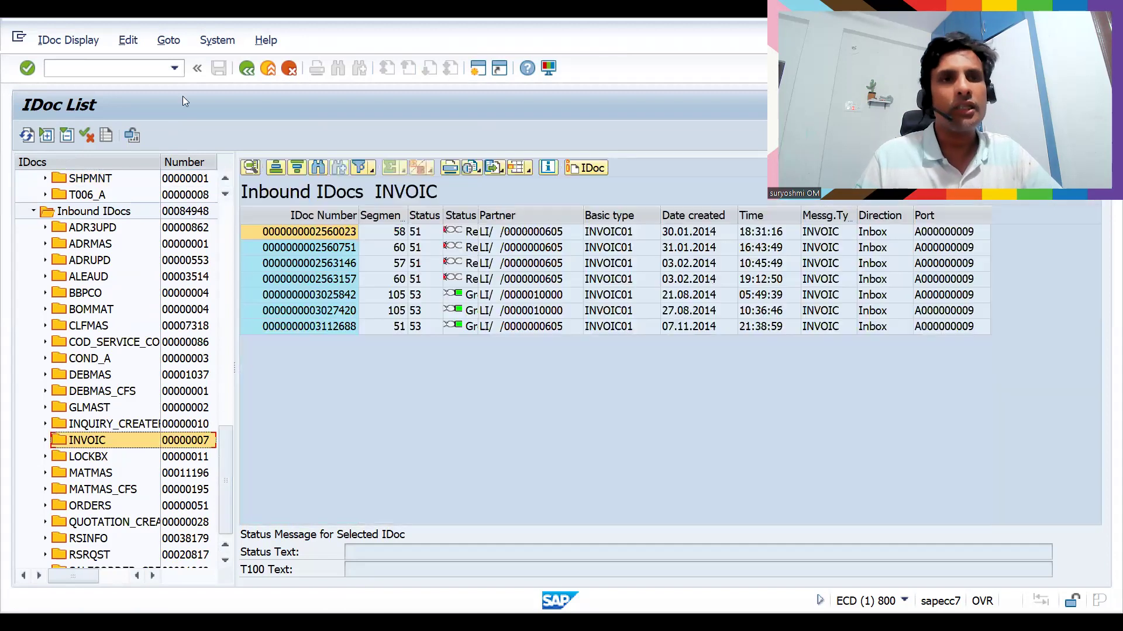
key("F3")
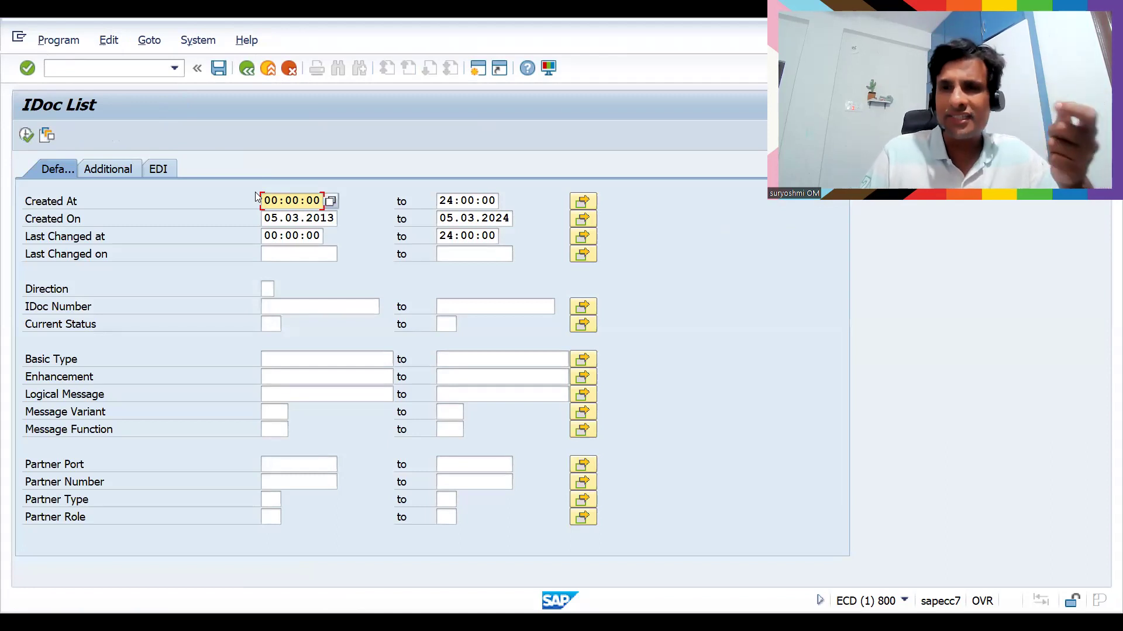
Set the end of the Created On range to 05.03.2013
left_click(290, 304)
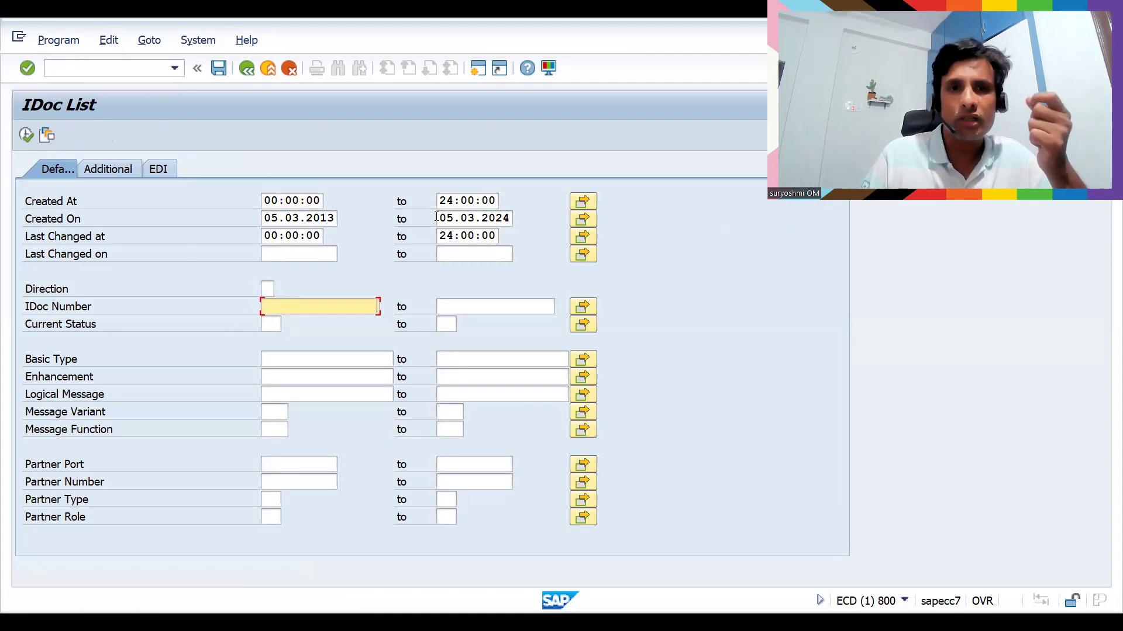
left_click_drag(488, 217, 537, 220)
type("0")
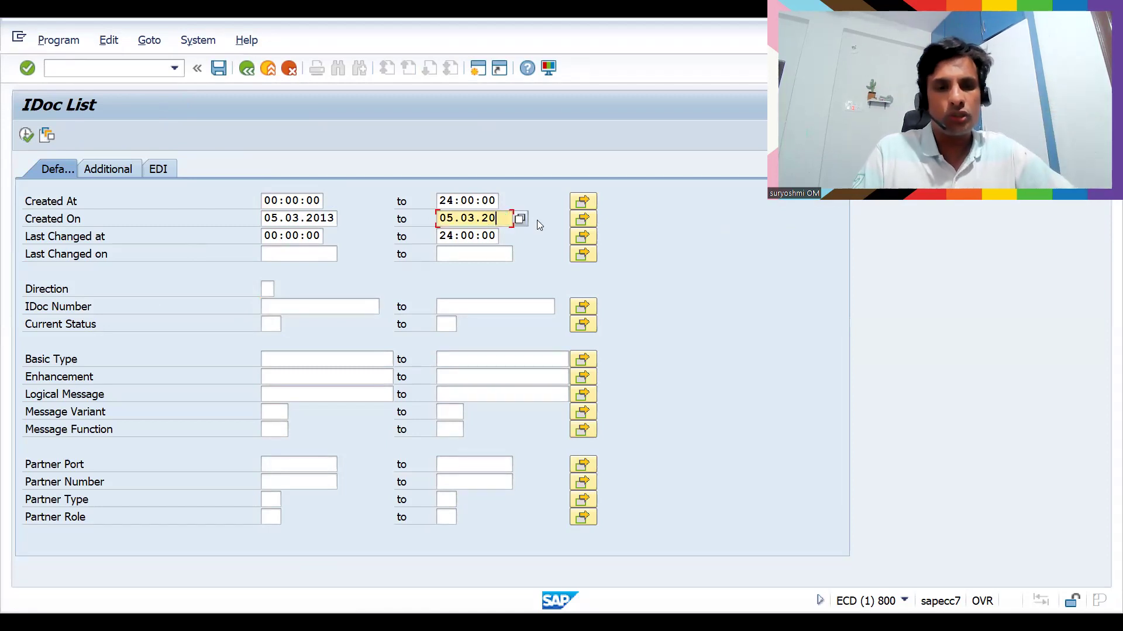
type("103")
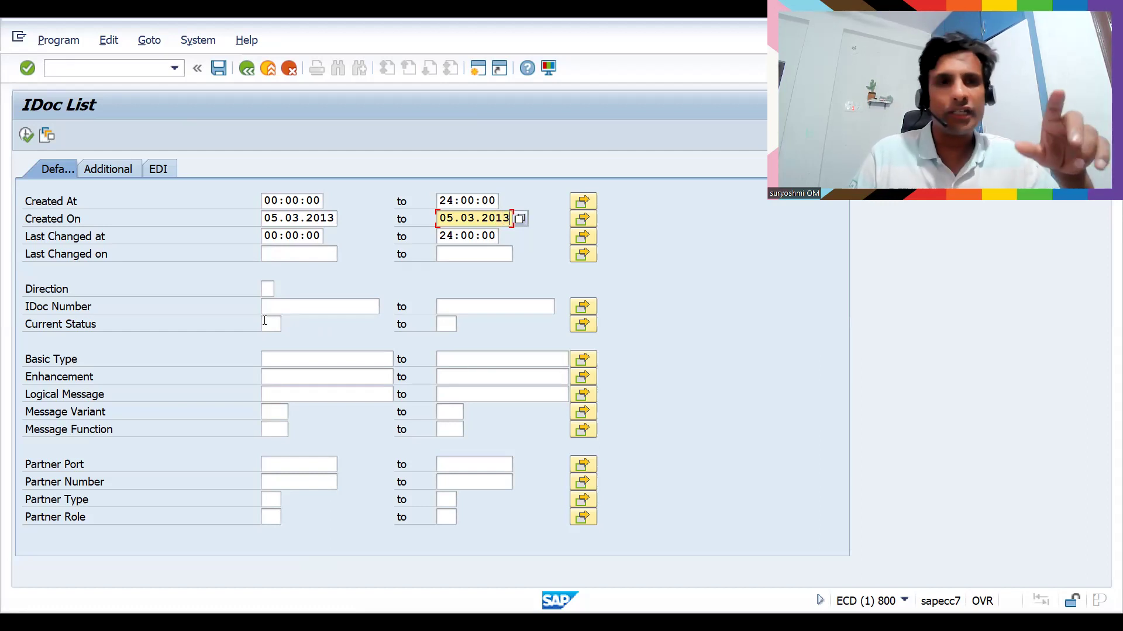
Restrict the IDoc direction to 1, Outbound, using the list of possible values
left_click(265, 288)
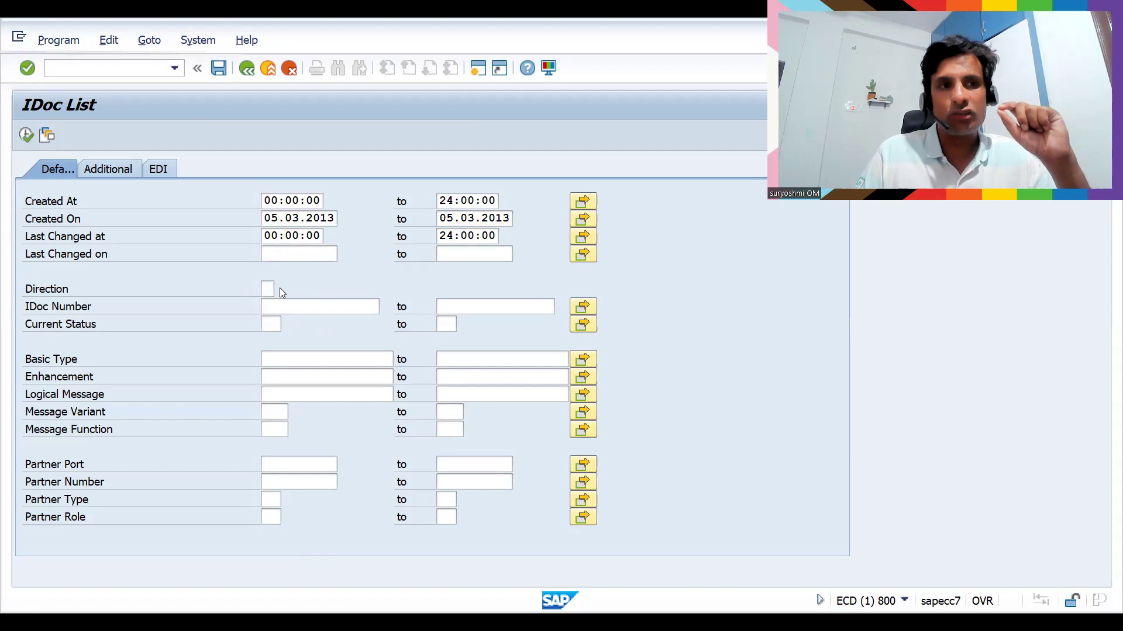
left_click(280, 287)
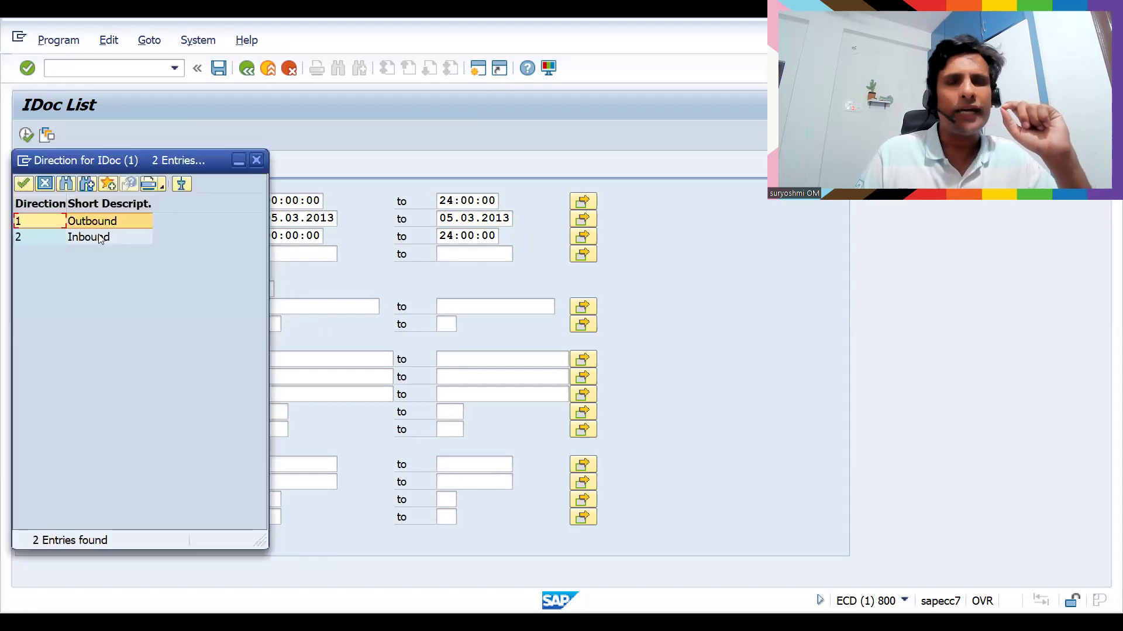
left_click(96, 222)
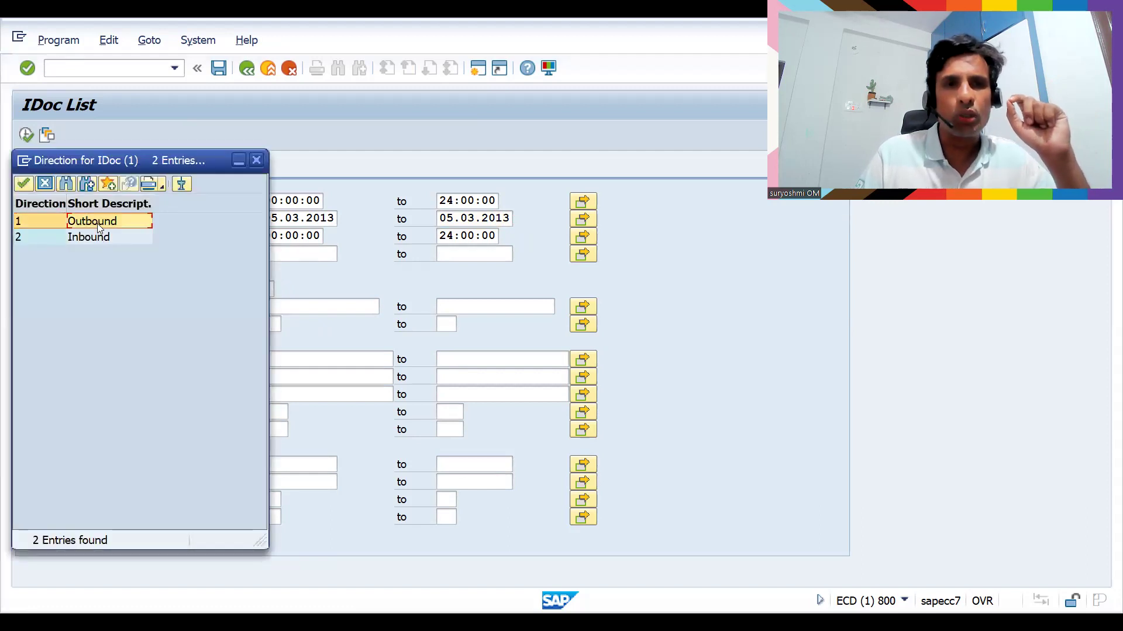
Set the Created On range to 01.03.2013 through 30.03.2013 and run the IDoc list
left_click(439, 220)
type("30")
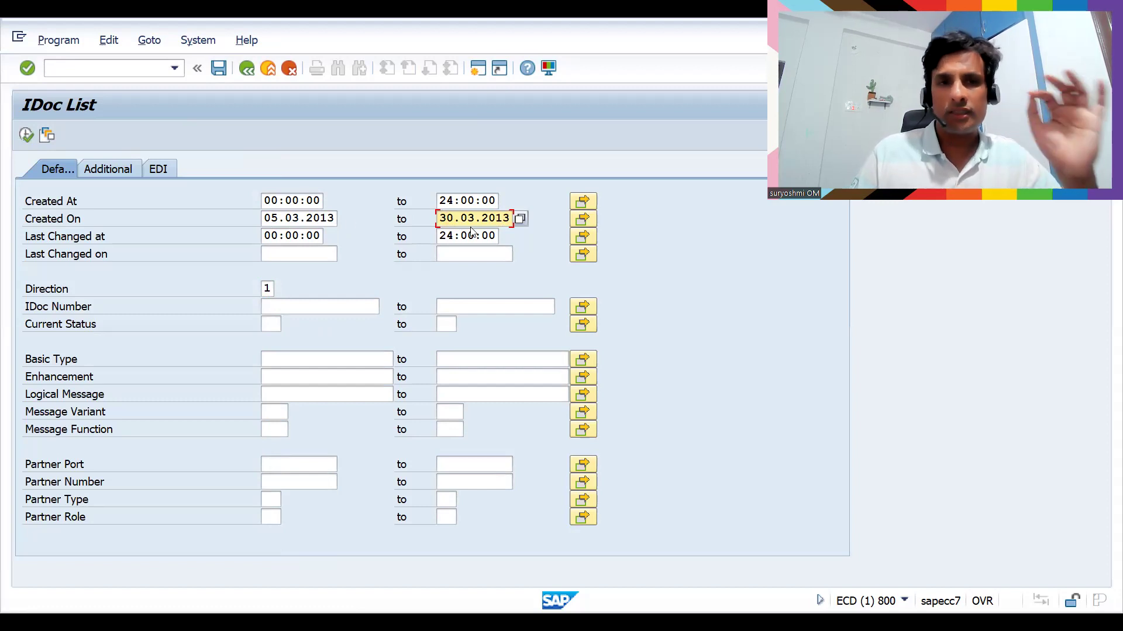
left_click(263, 222)
type("01")
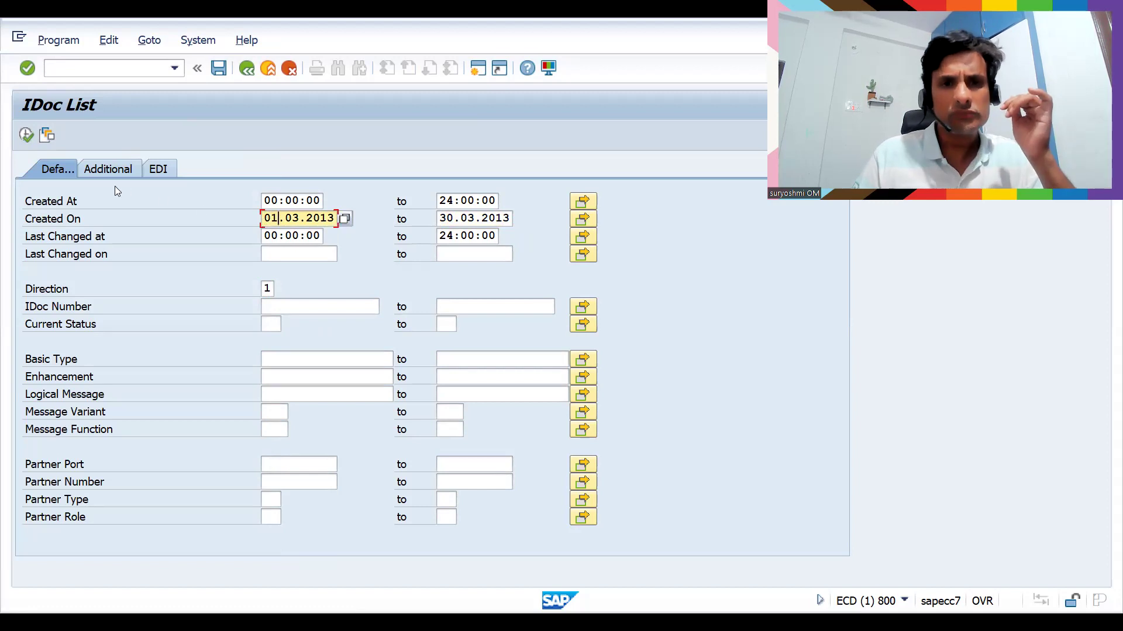
left_click(29, 138)
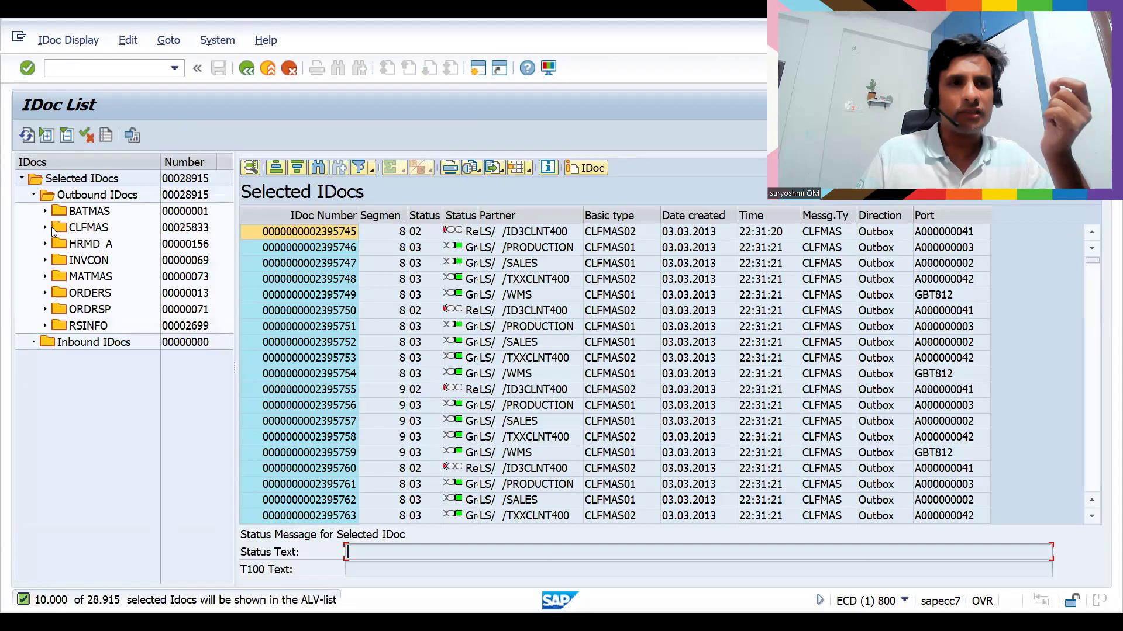
Examine the outbound IDocs of message types ORDERS and MATMAS, finishing with the ORDRSP list
double_click(83, 310)
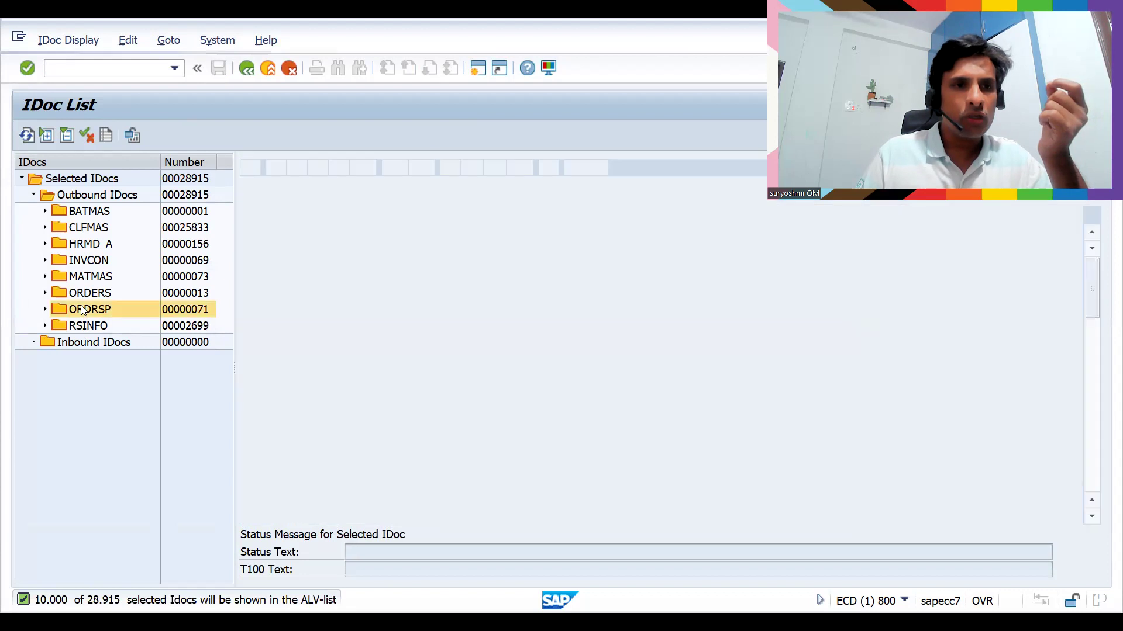
double_click(85, 290)
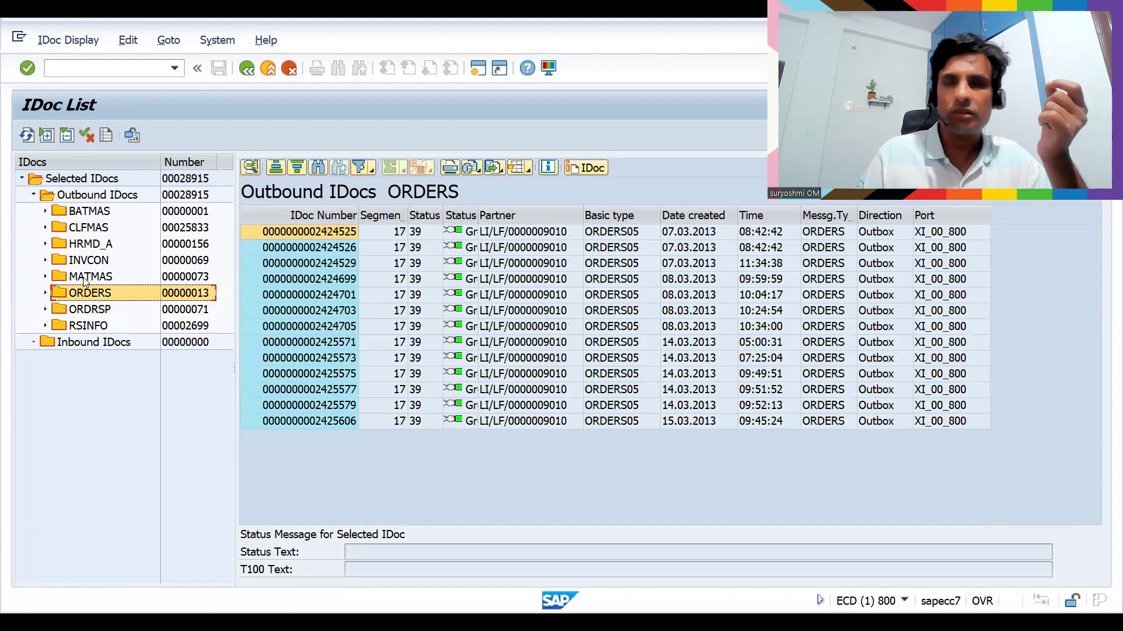
double_click(86, 279)
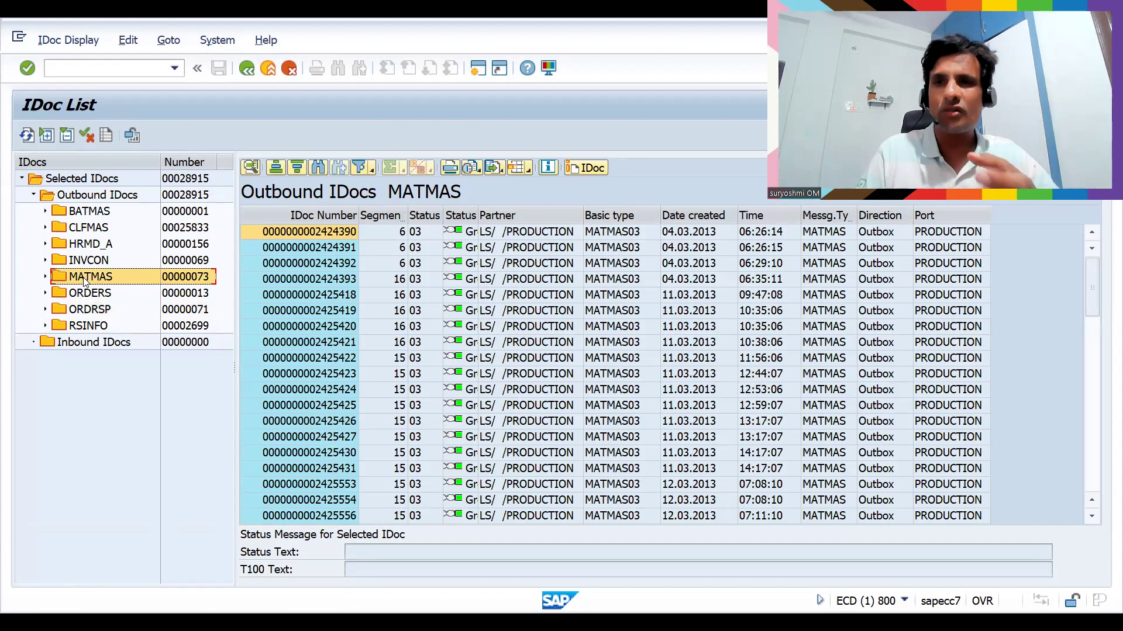
double_click(76, 310)
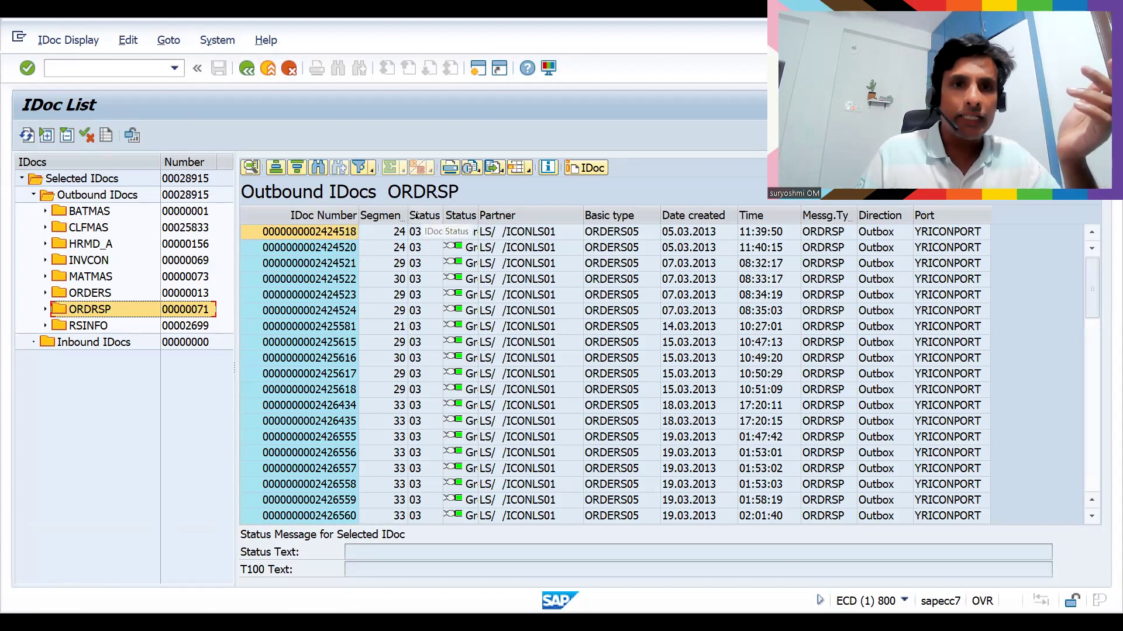
Examine each column of the outbound ORDRSP list from IDoc Number through Port, and finish with the ORDERS list
left_click(321, 216)
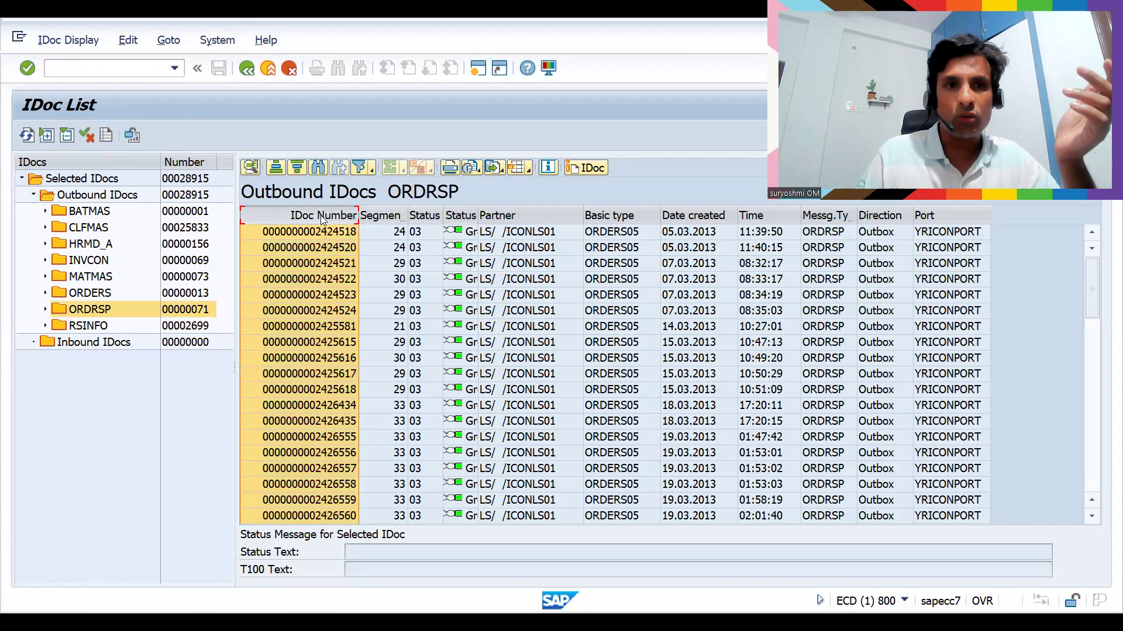
left_click(389, 216)
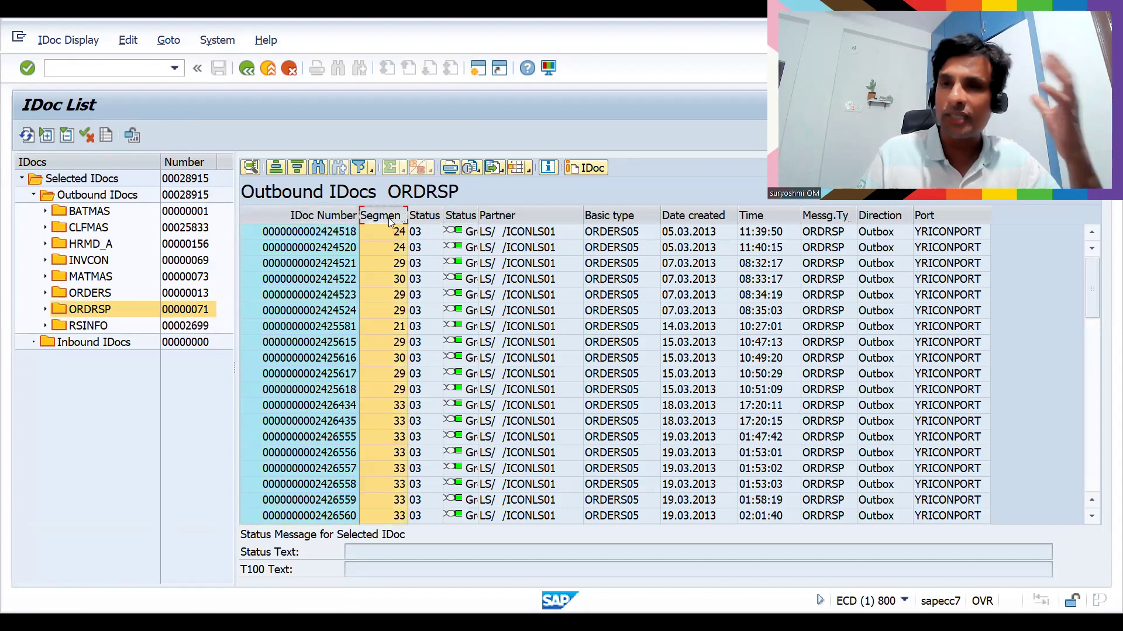
left_click(431, 218)
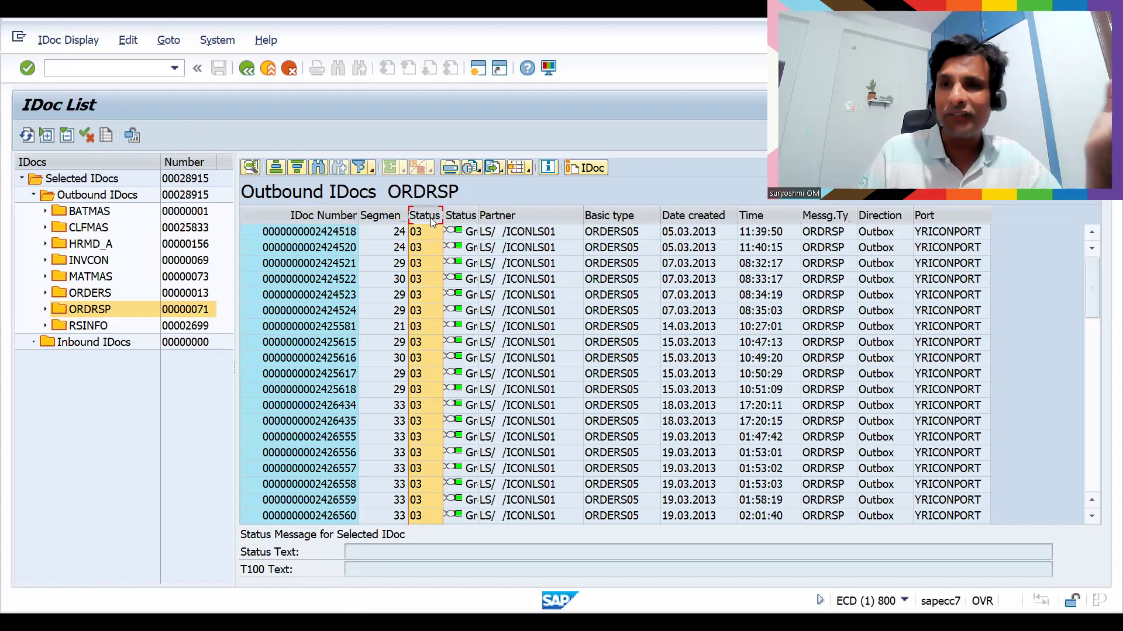
left_click(467, 219)
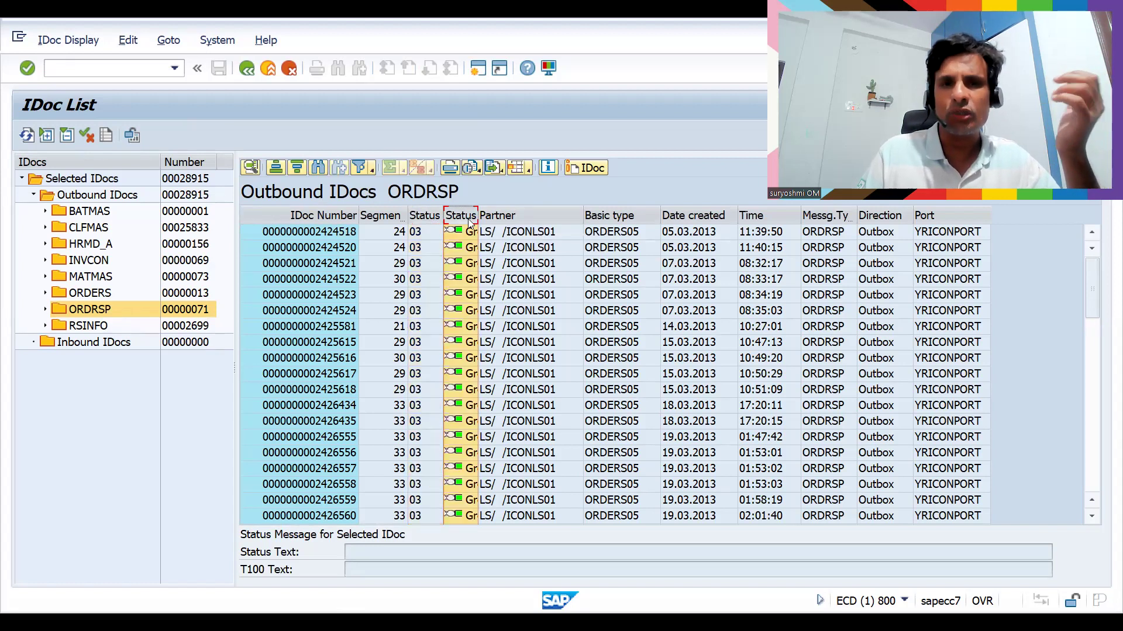
left_click(497, 215)
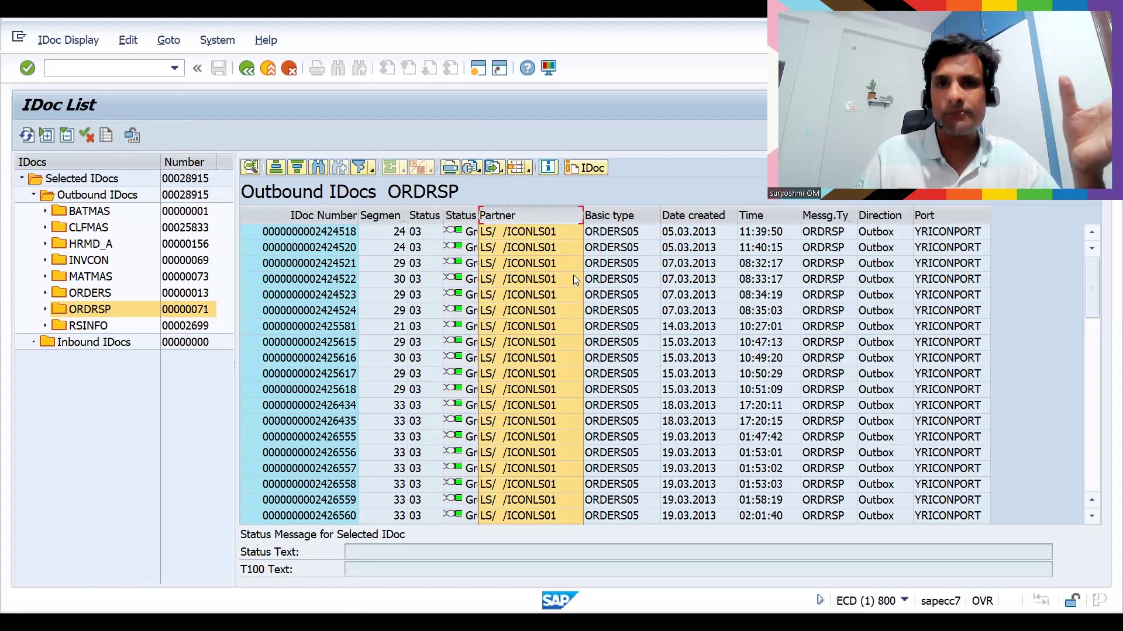
left_click(614, 216)
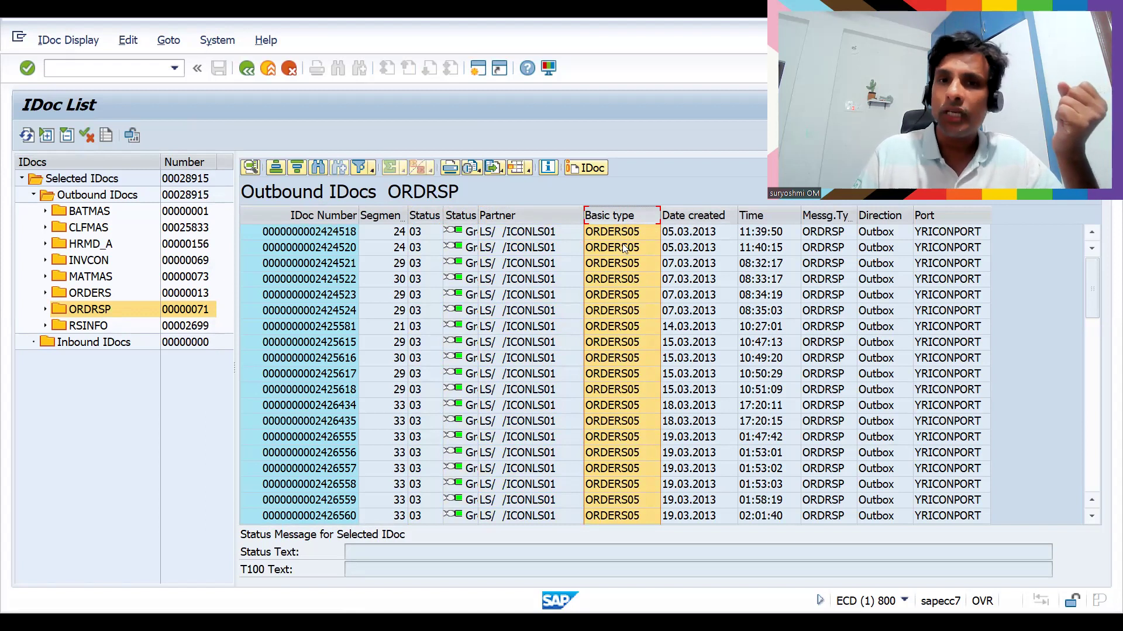
left_click(688, 224)
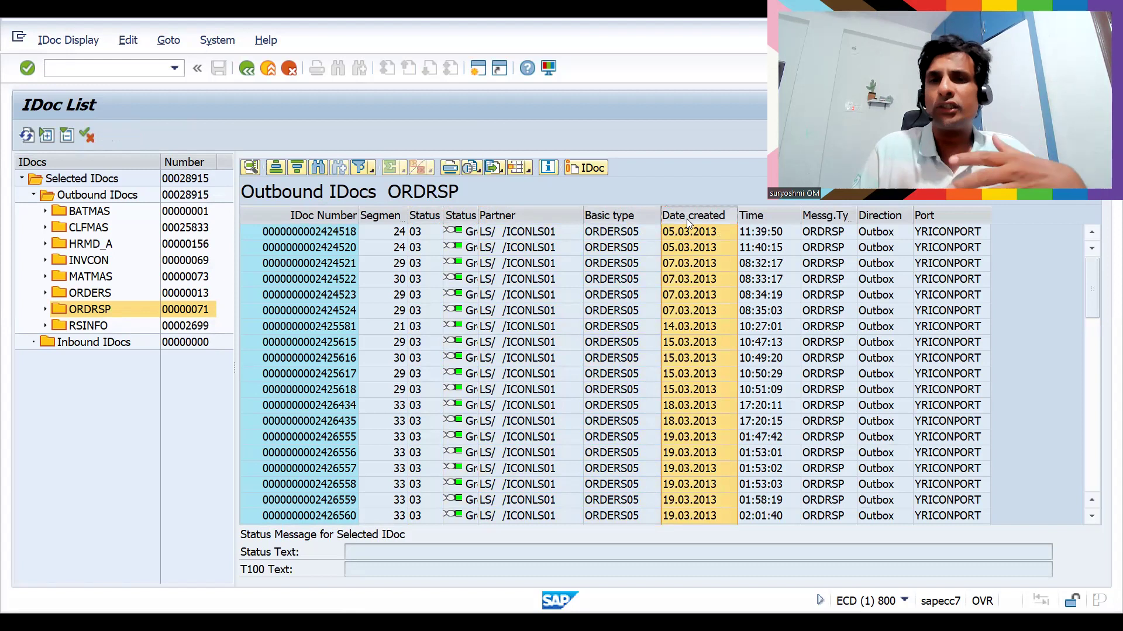
left_click(757, 216)
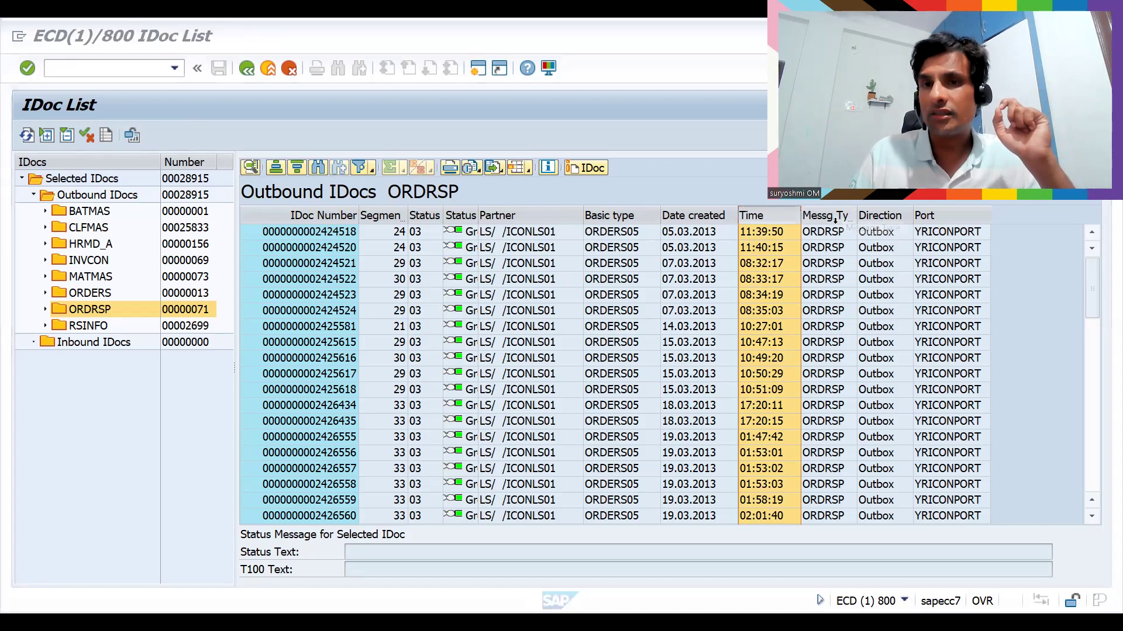
left_click(833, 217)
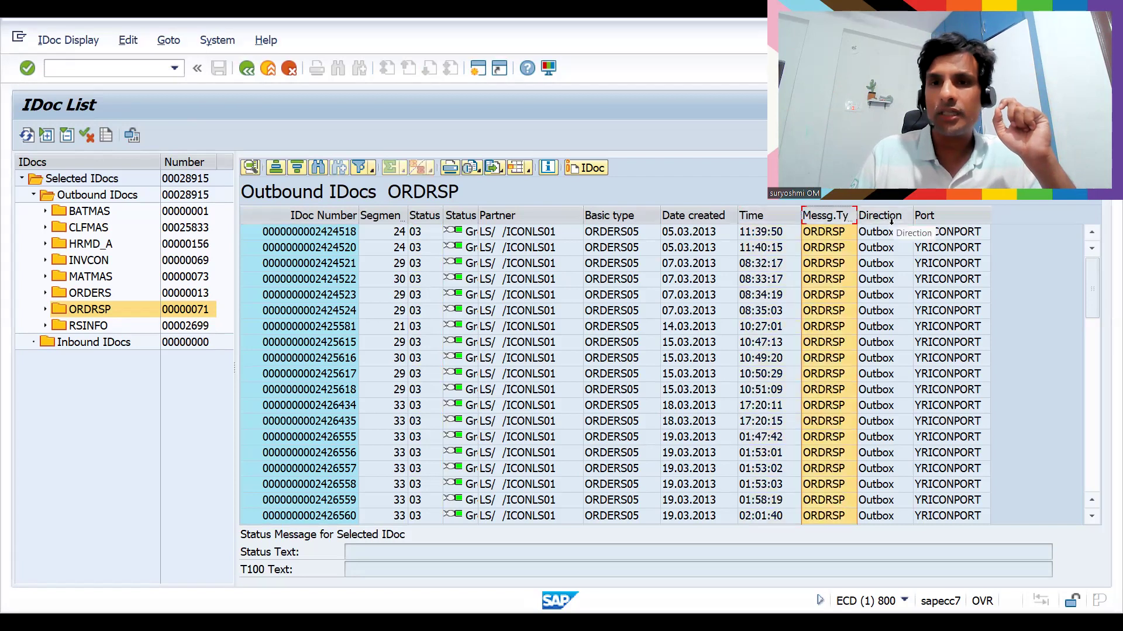
left_click(891, 219)
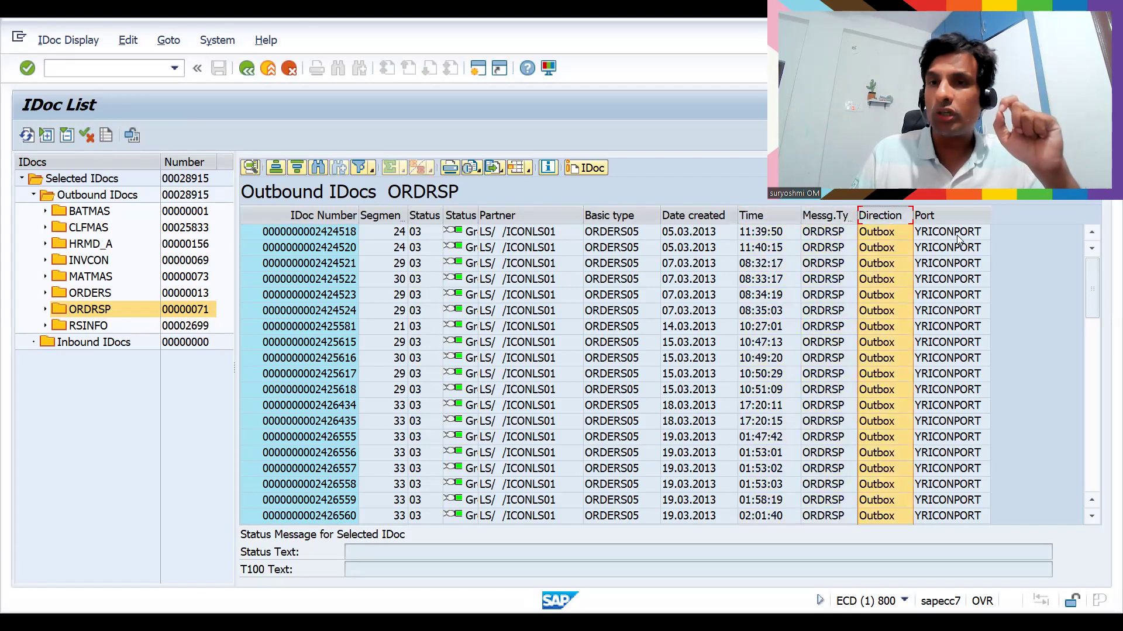
left_click(950, 216)
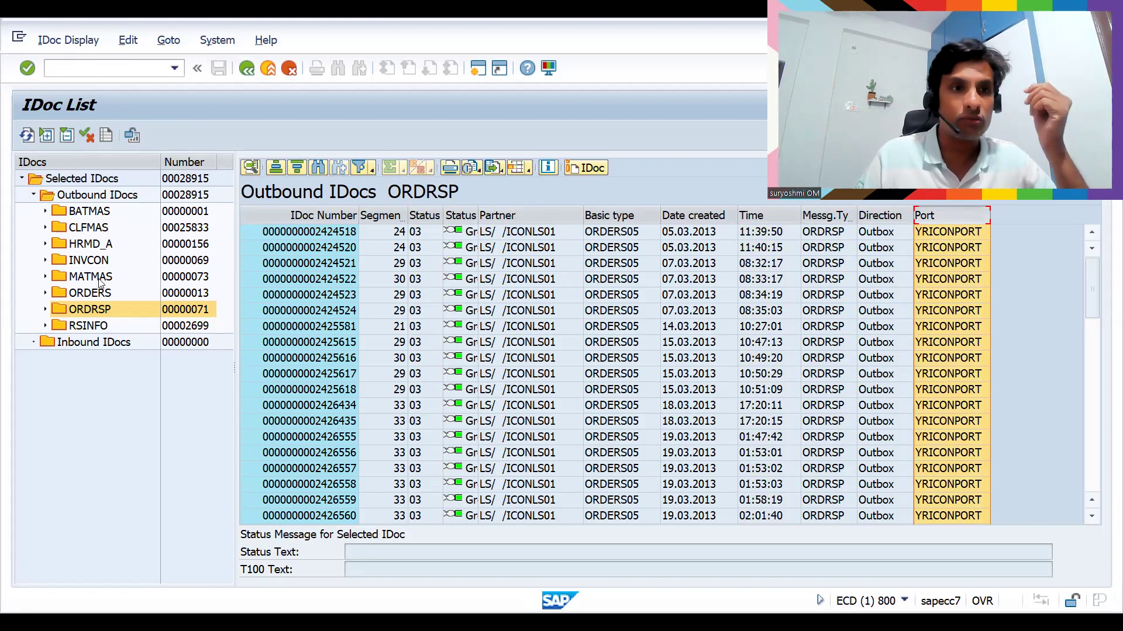
left_click(99, 293)
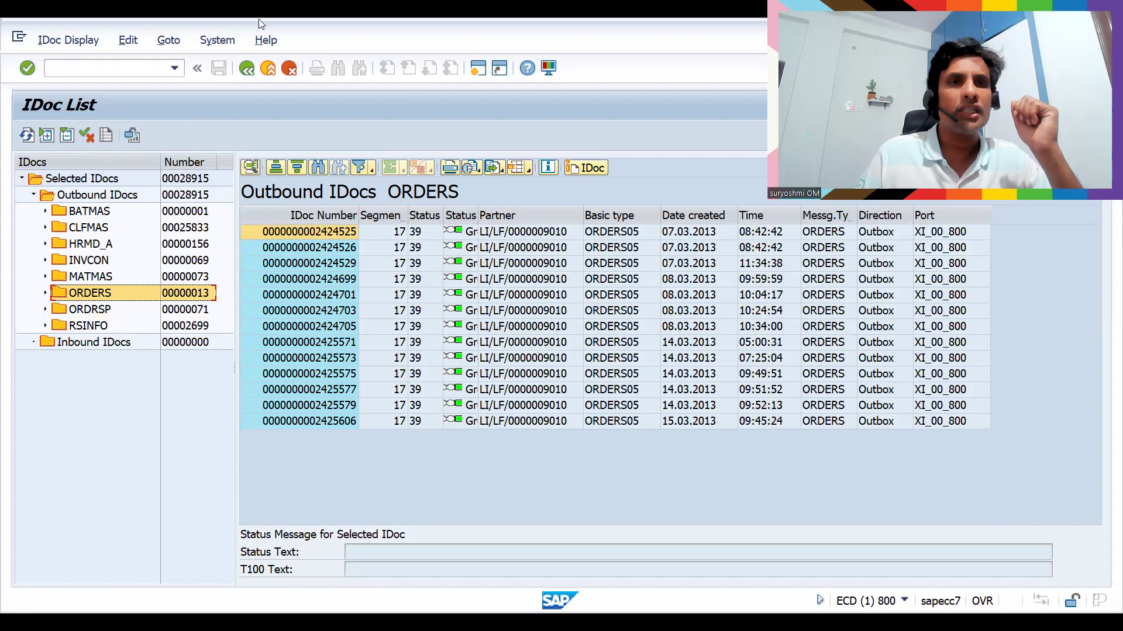
Return to the selection screen, restrict the selection to IDoc number 2445810 and run the IDoc list
key("F3")
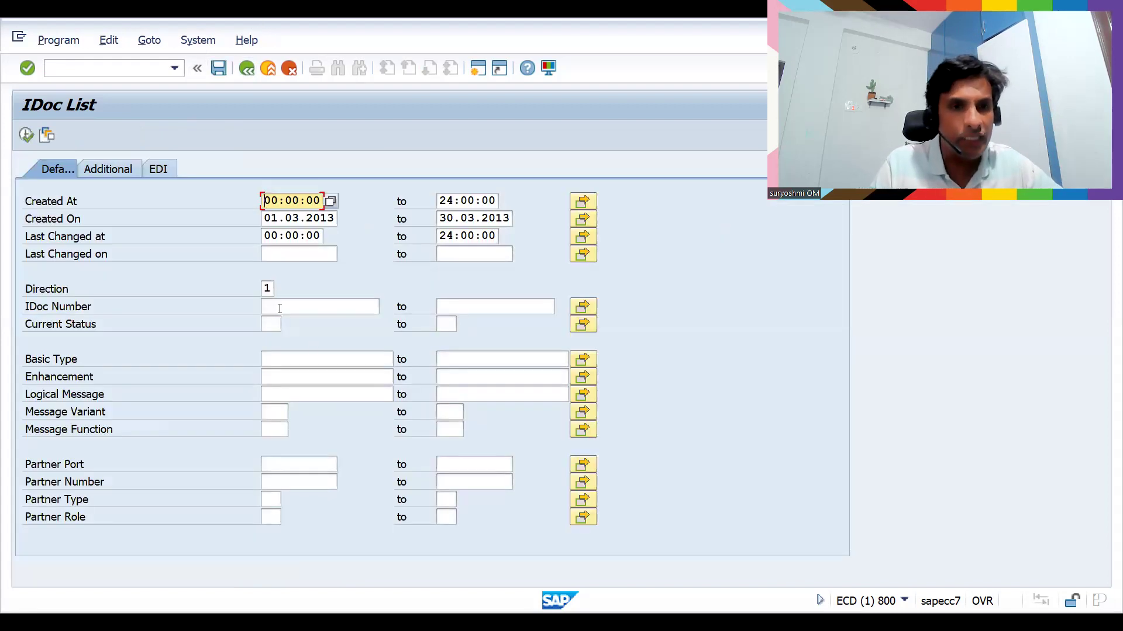
left_click(281, 307)
key("Down")
key("Down")
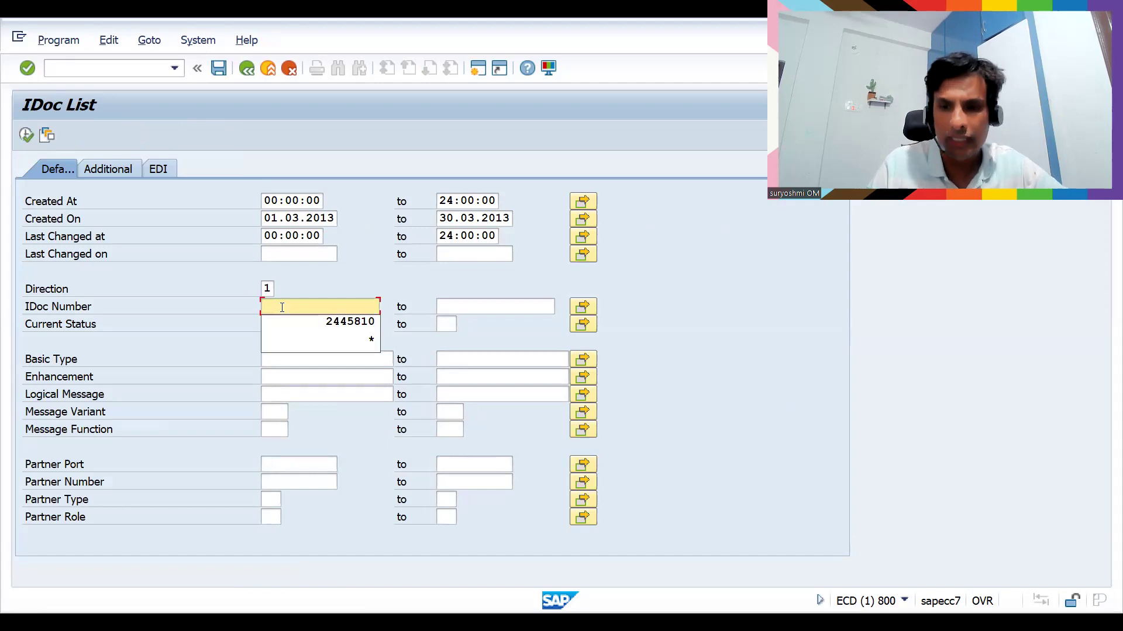
key("Return")
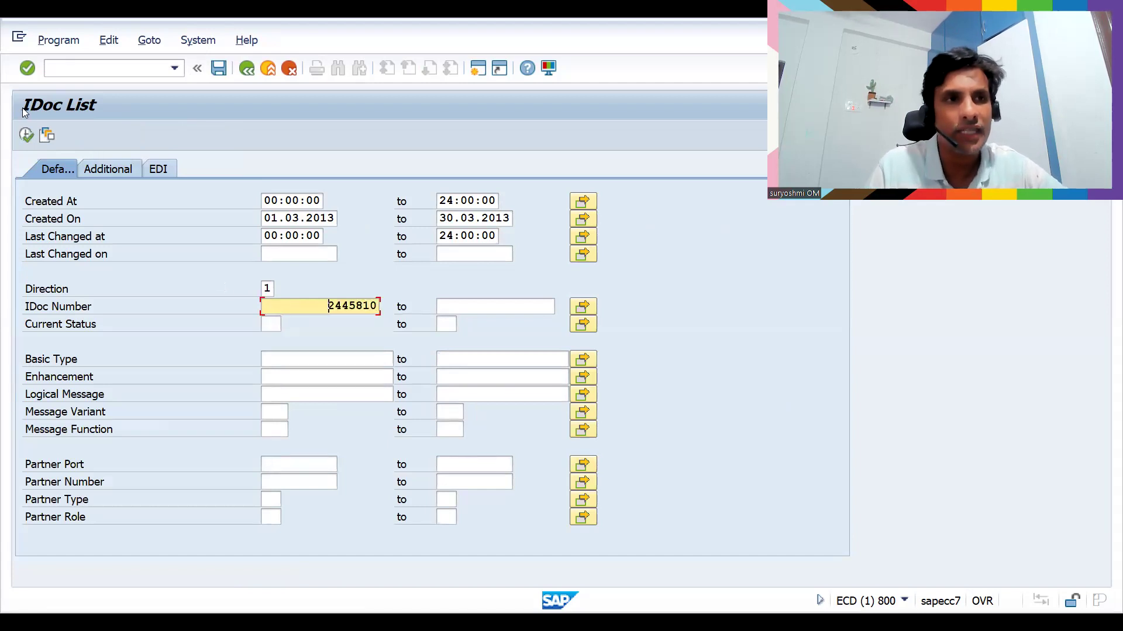
left_click(27, 135)
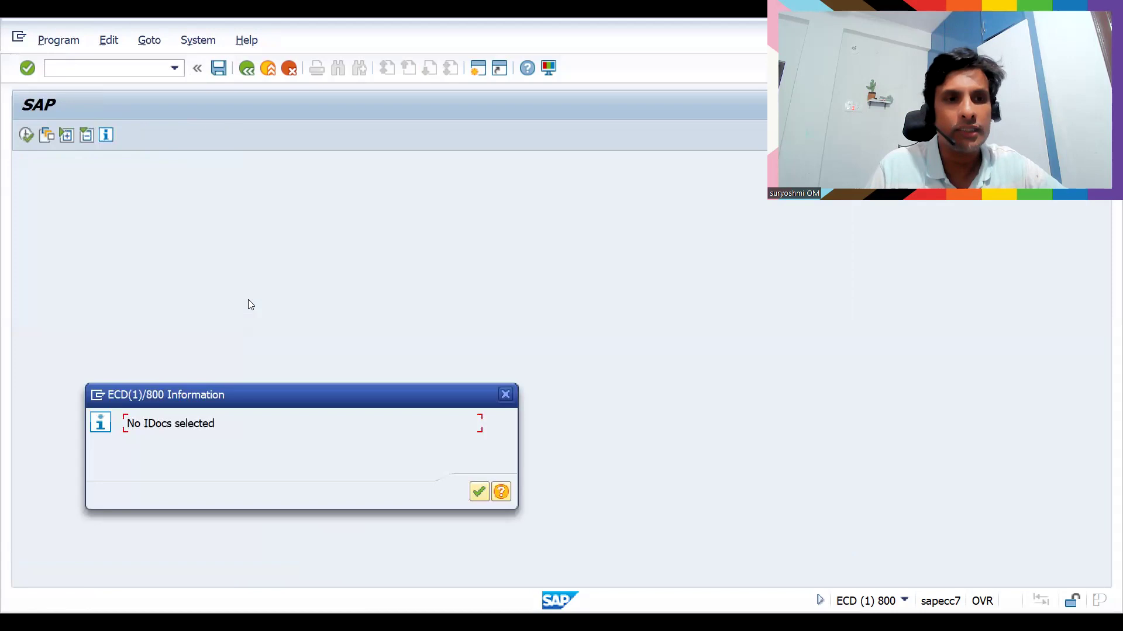
key("Return")
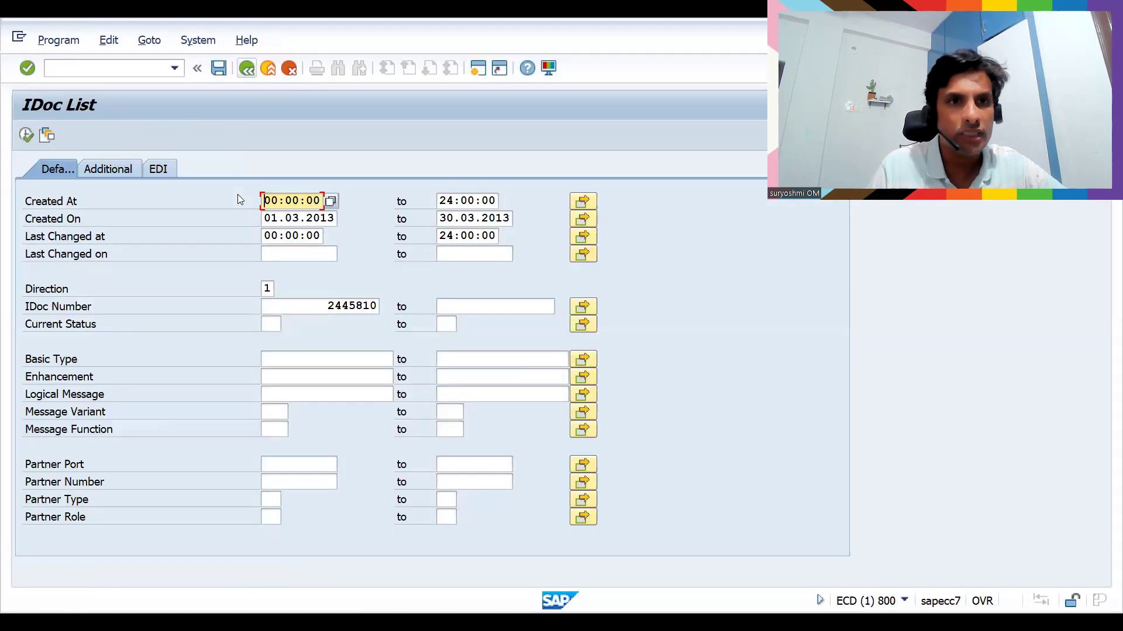
Clear the start date of the Created On range and rerun the IDoc list
left_click_drag(264, 220, 373, 215)
key("Delete")
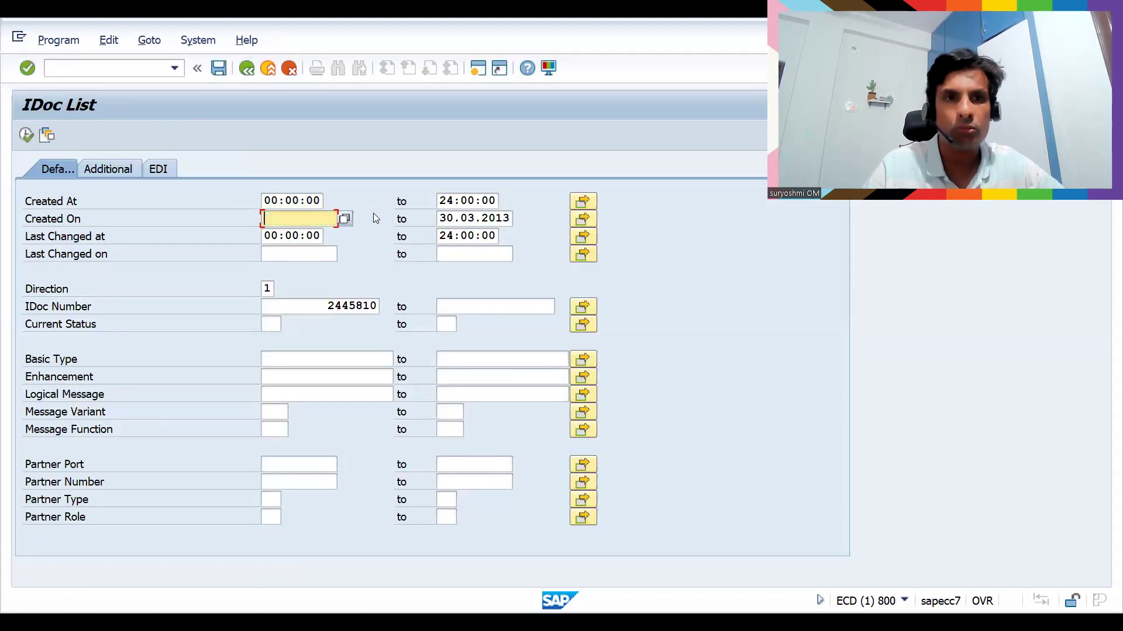
left_click(26, 140)
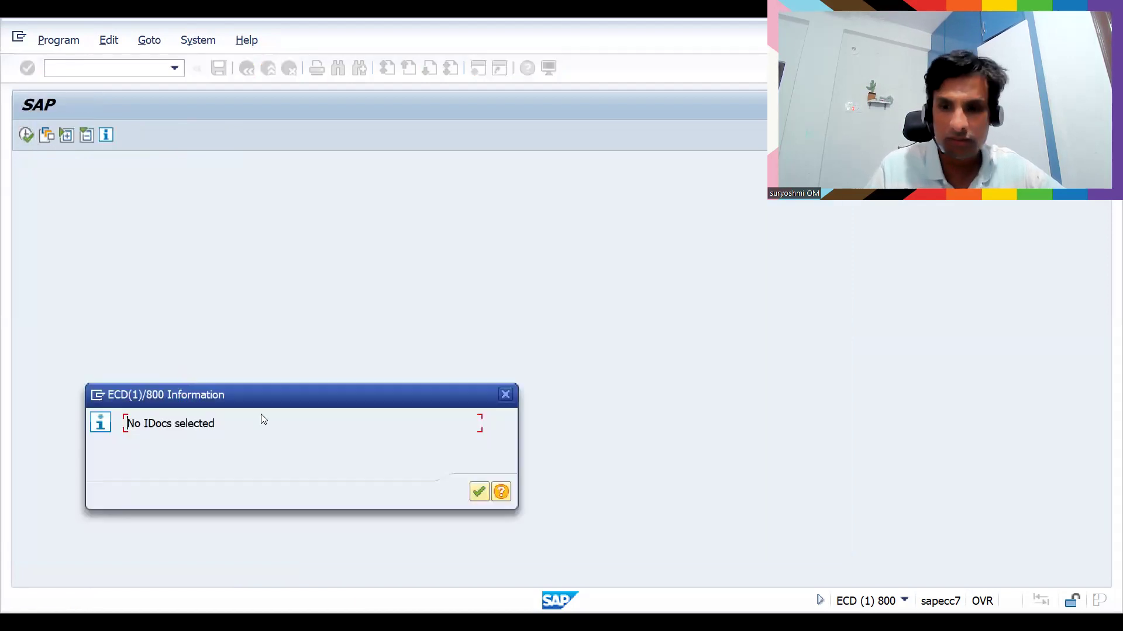
key("Return")
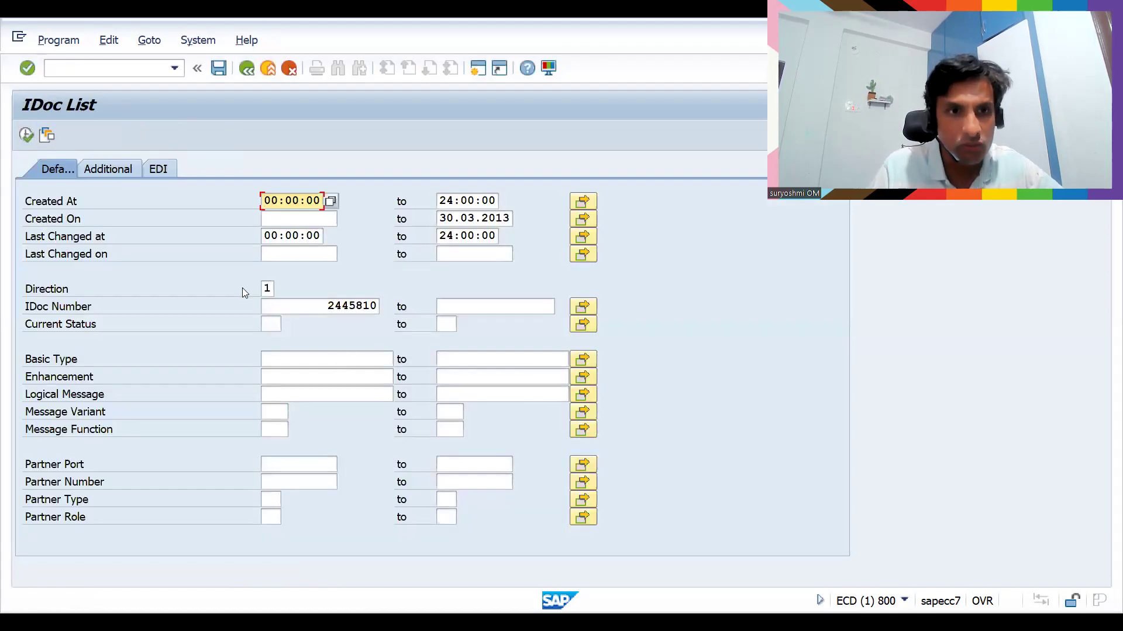
Try running the IDoc list with the direction set to 2, Inbound
left_click(268, 288)
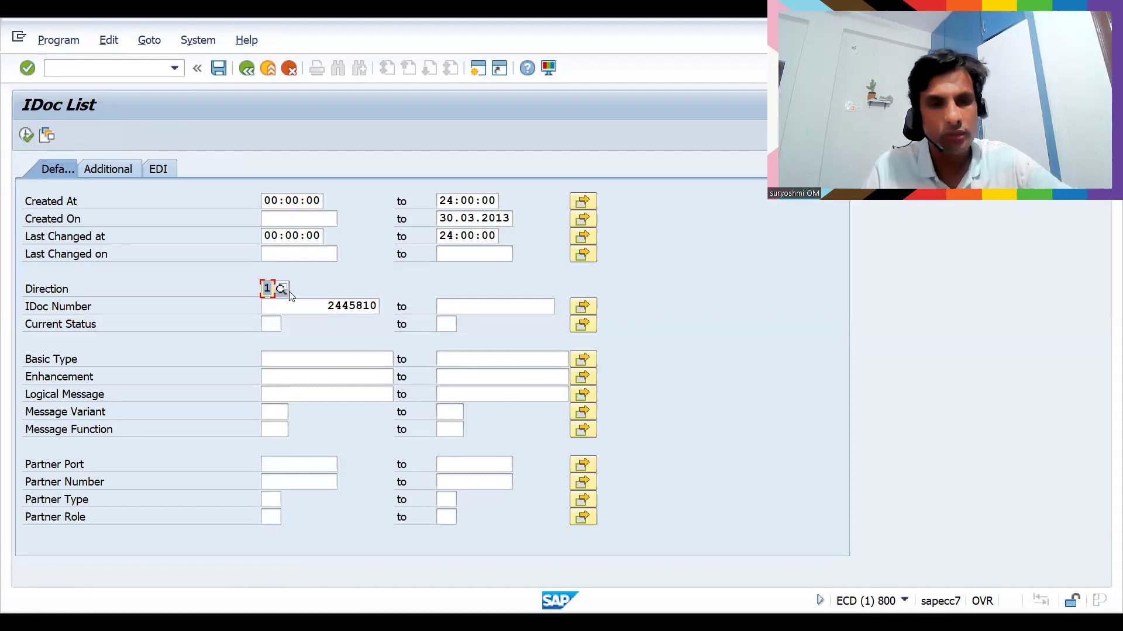
type("2")
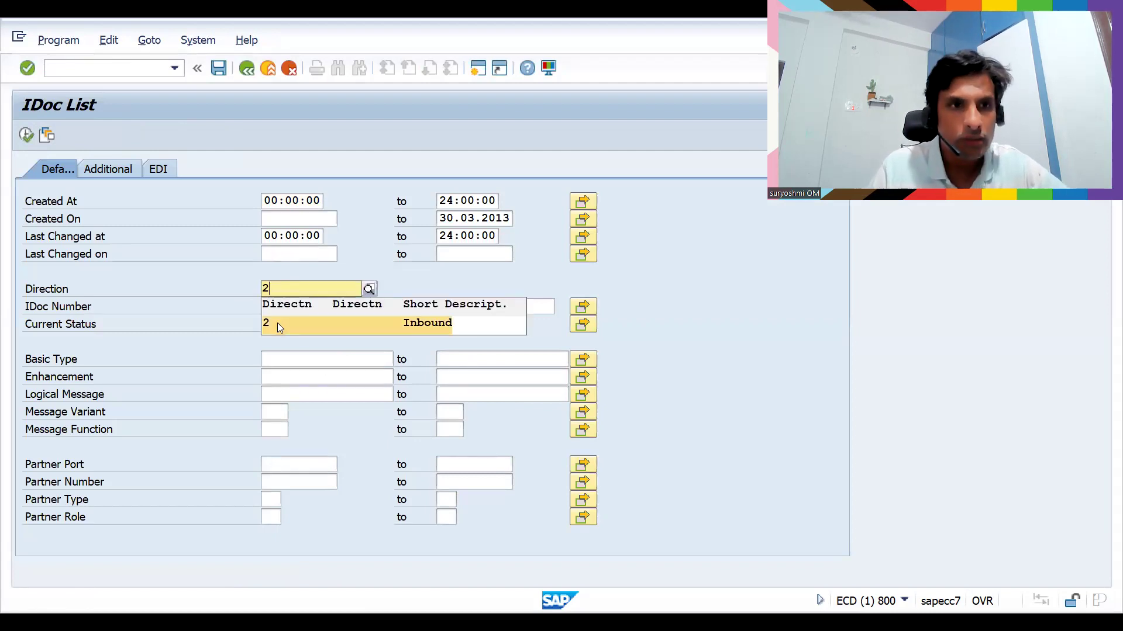
left_click(26, 135)
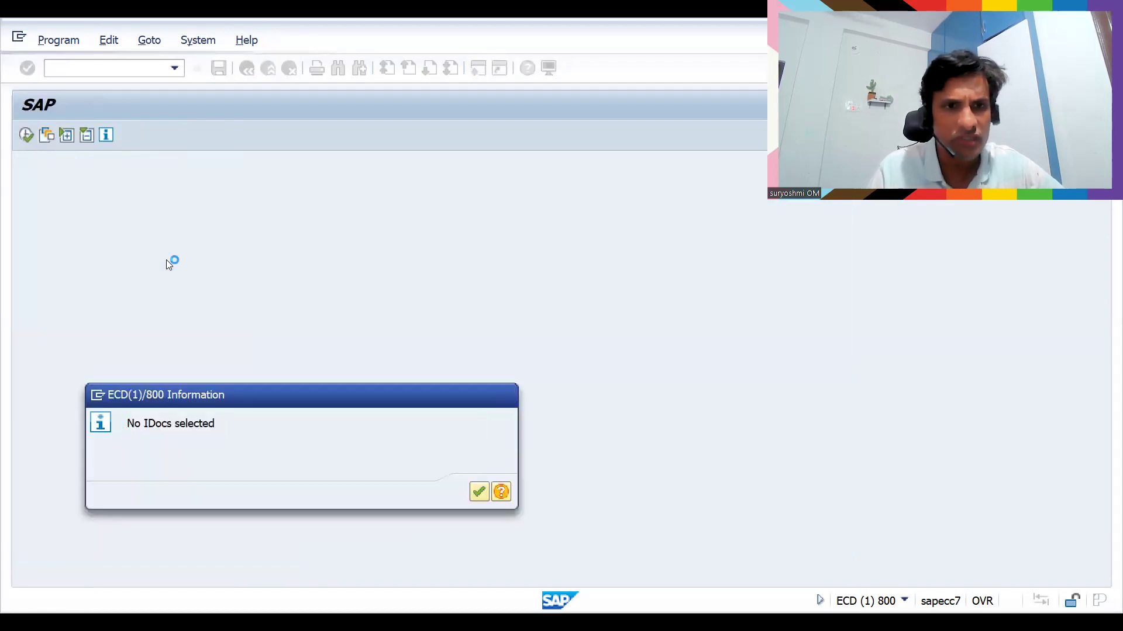
key("Return")
Clear the direction and the end date of the Created On range, and run the selection to display IDoc 2445810
left_click(267, 289)
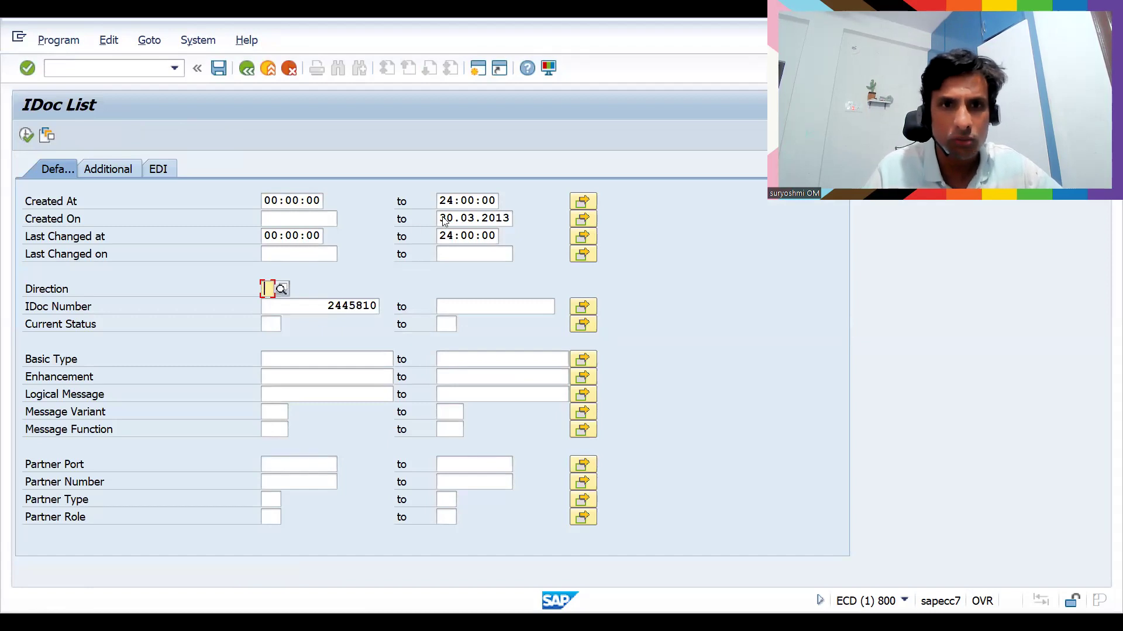
left_click_drag(443, 217, 638, 185)
key("Delete")
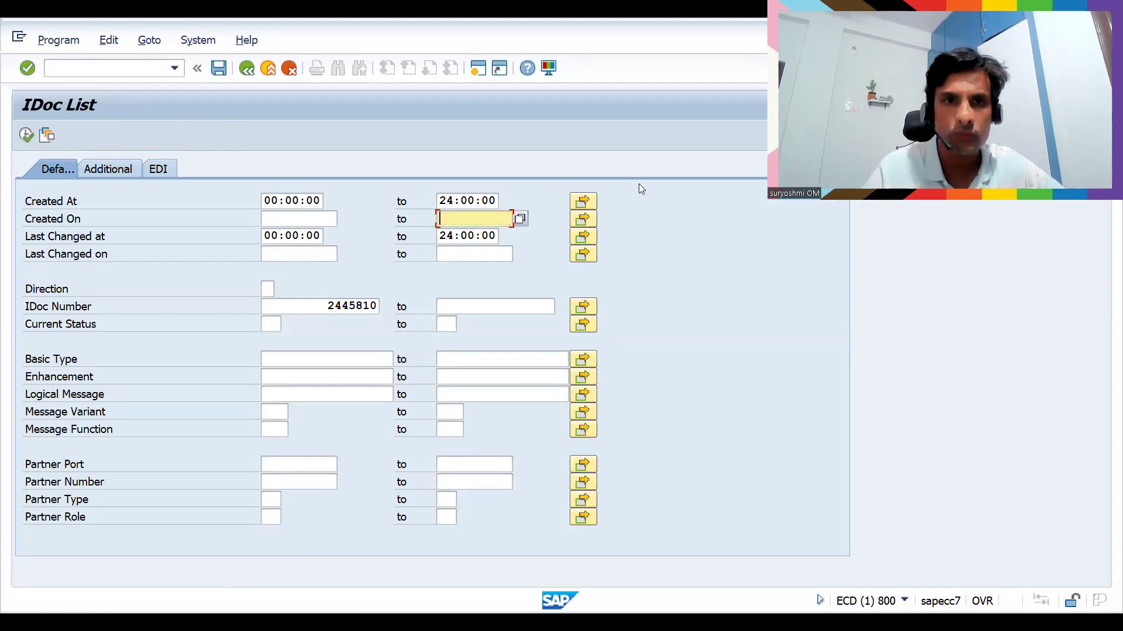
left_click(25, 133)
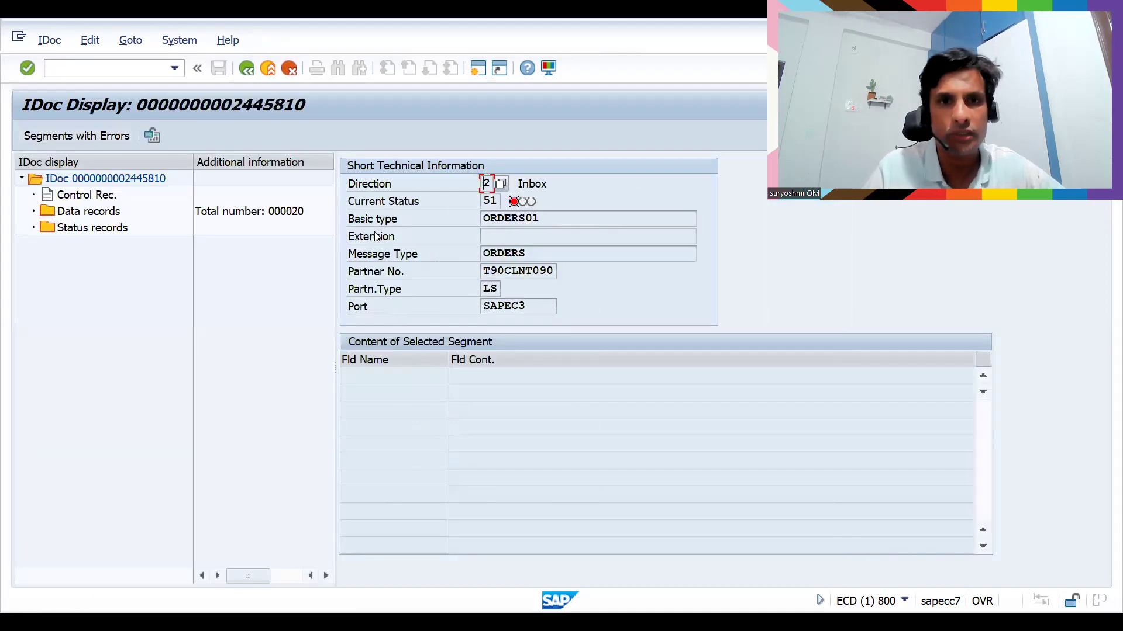
Expand the IDoc's data records and check the BELNR field in the content of segment E1EDK01
left_click(33, 212)
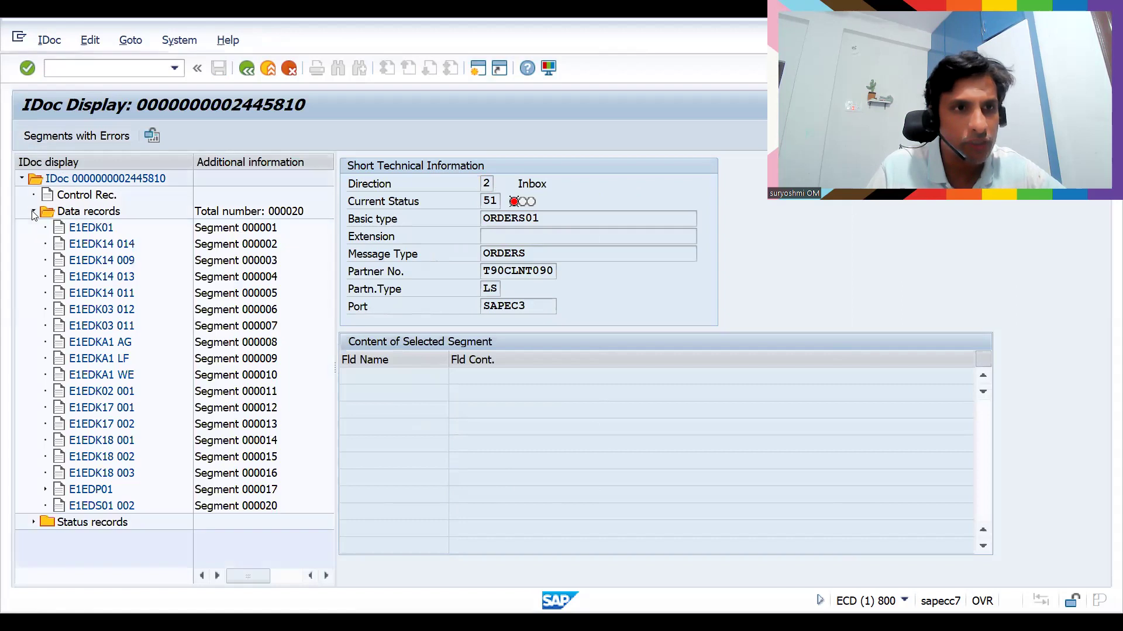
left_click(97, 229)
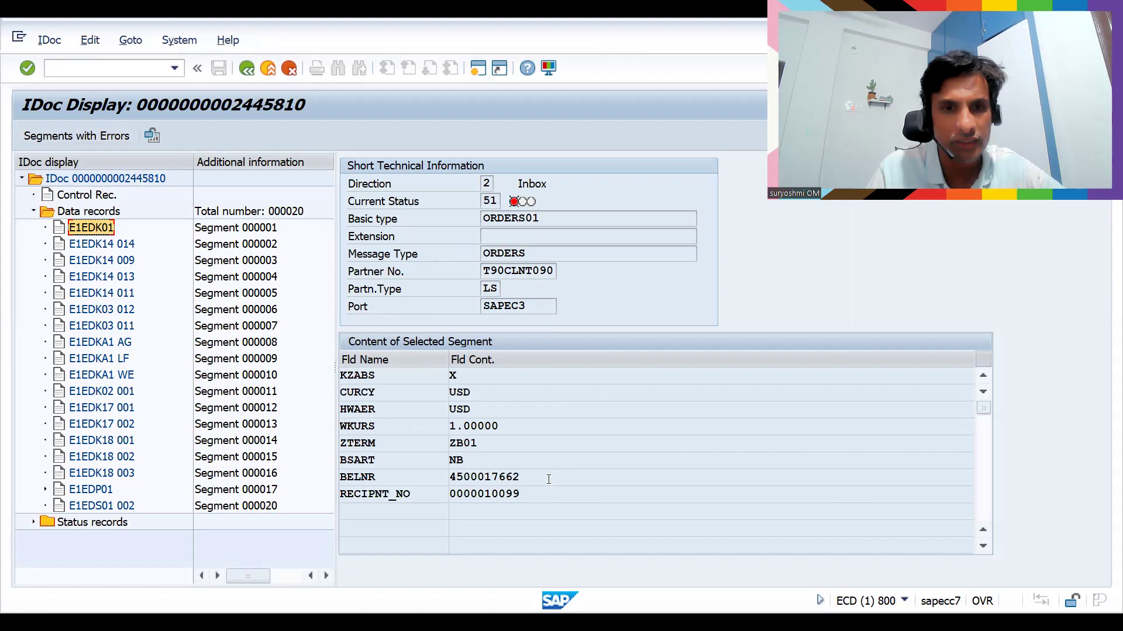
left_click(548, 479)
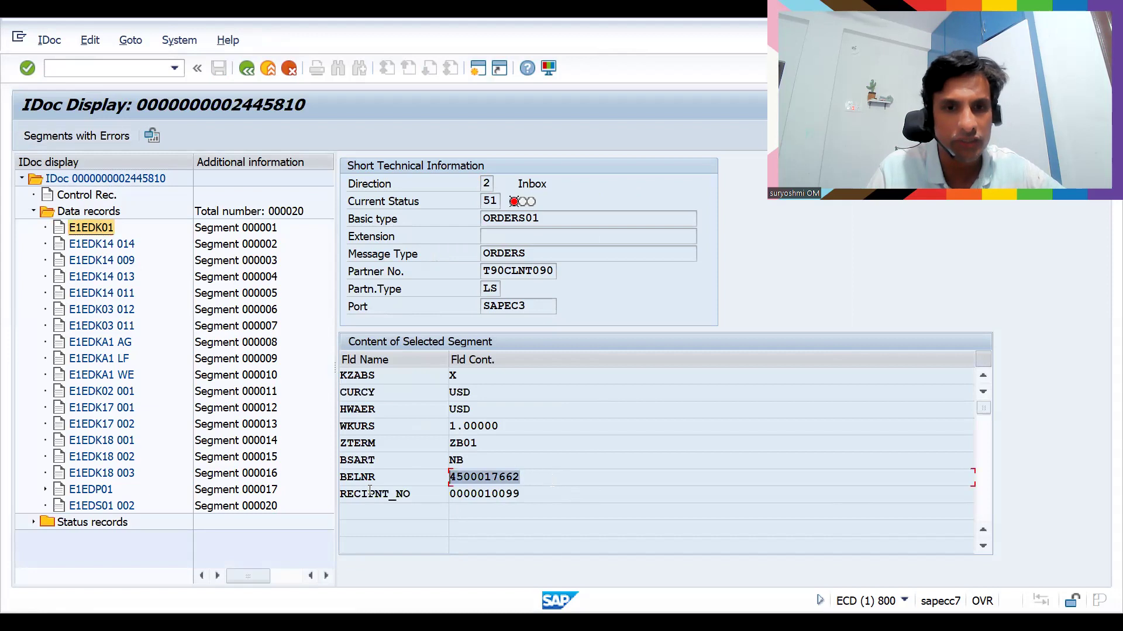
Expand the IDoc's status records and read the message under the first status 51 entry
left_click(33, 522)
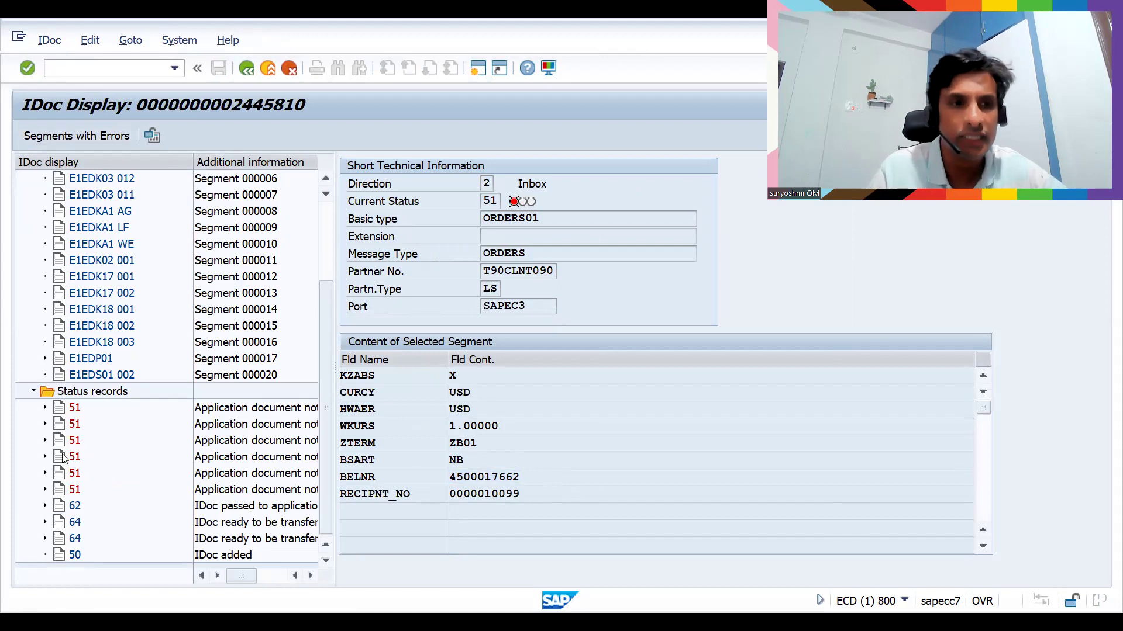
left_click(74, 408)
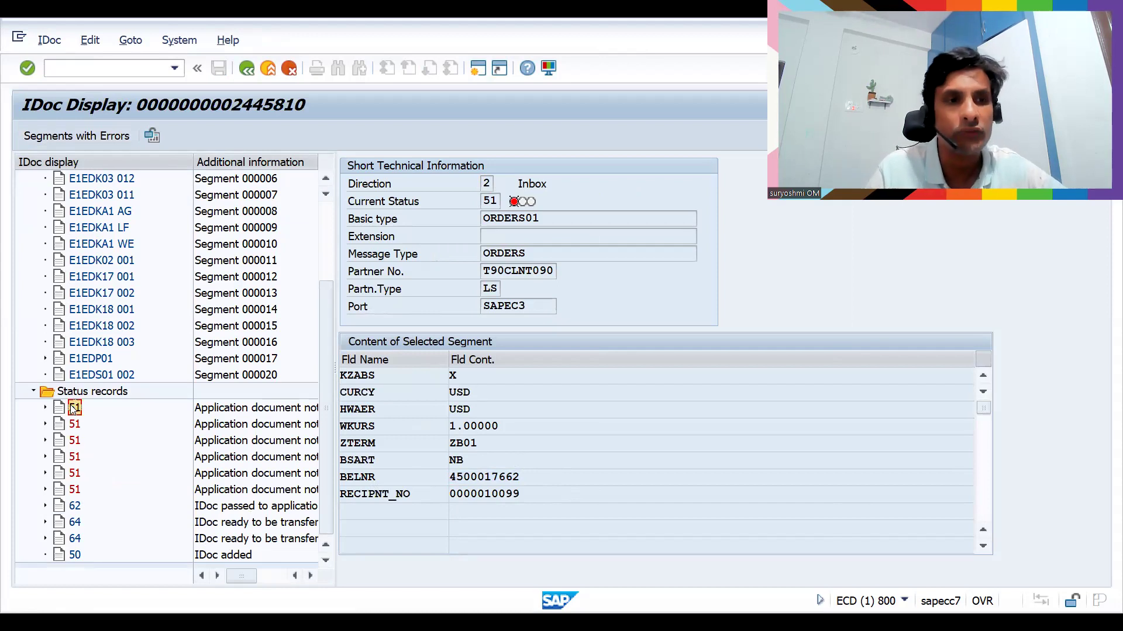
left_click(46, 408)
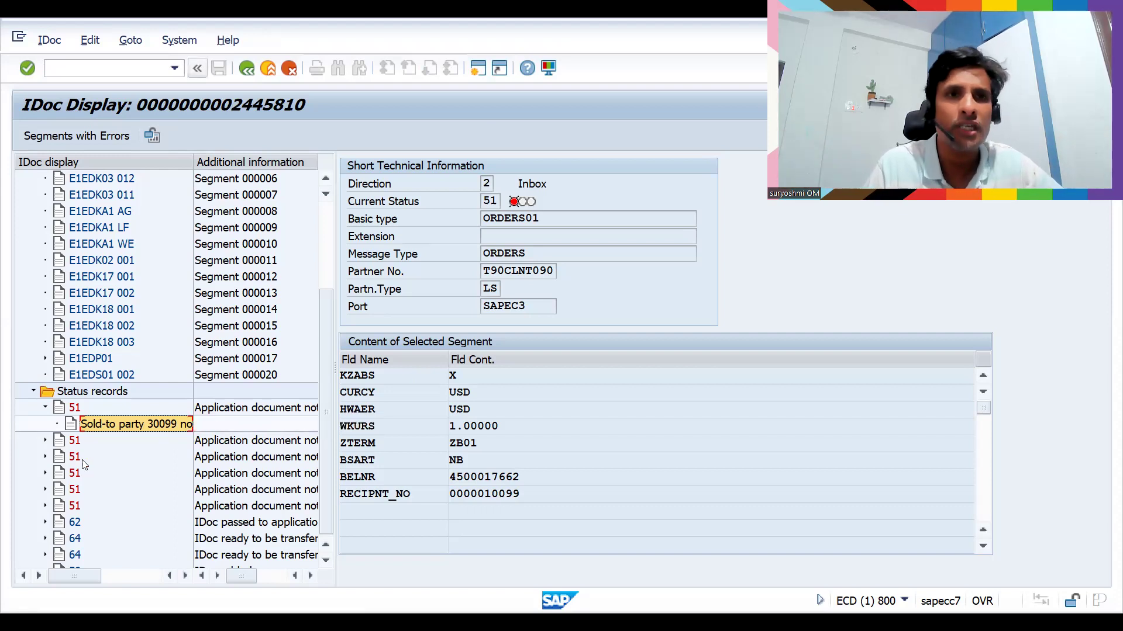
Leave the IDoc display and its selection screen, and start transaction WE05
left_click(246, 69)
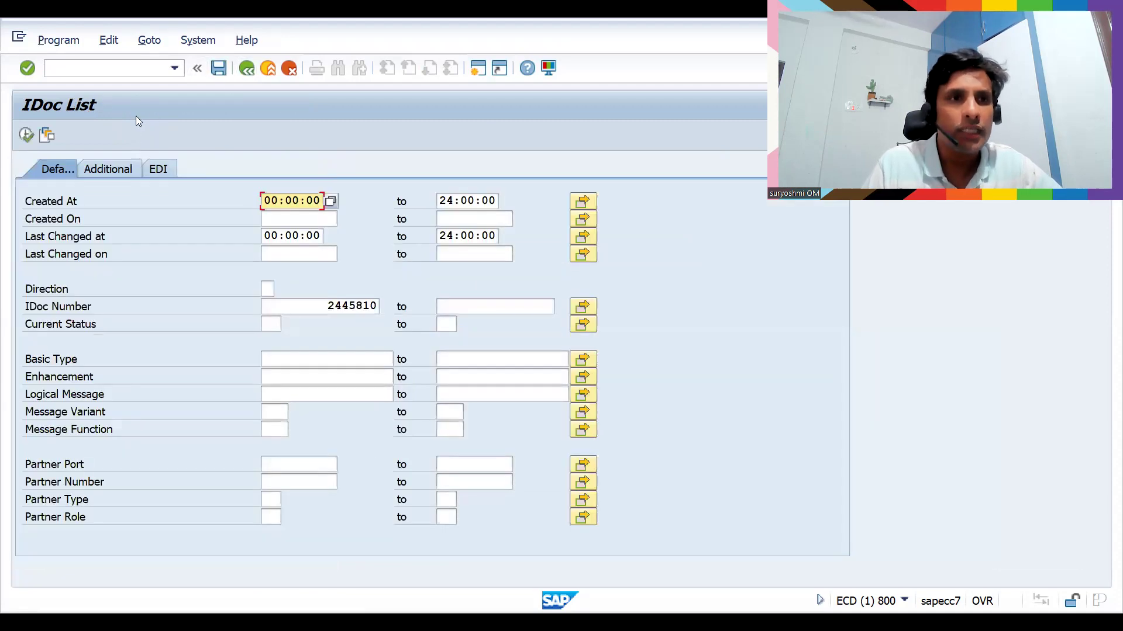
left_click(246, 68)
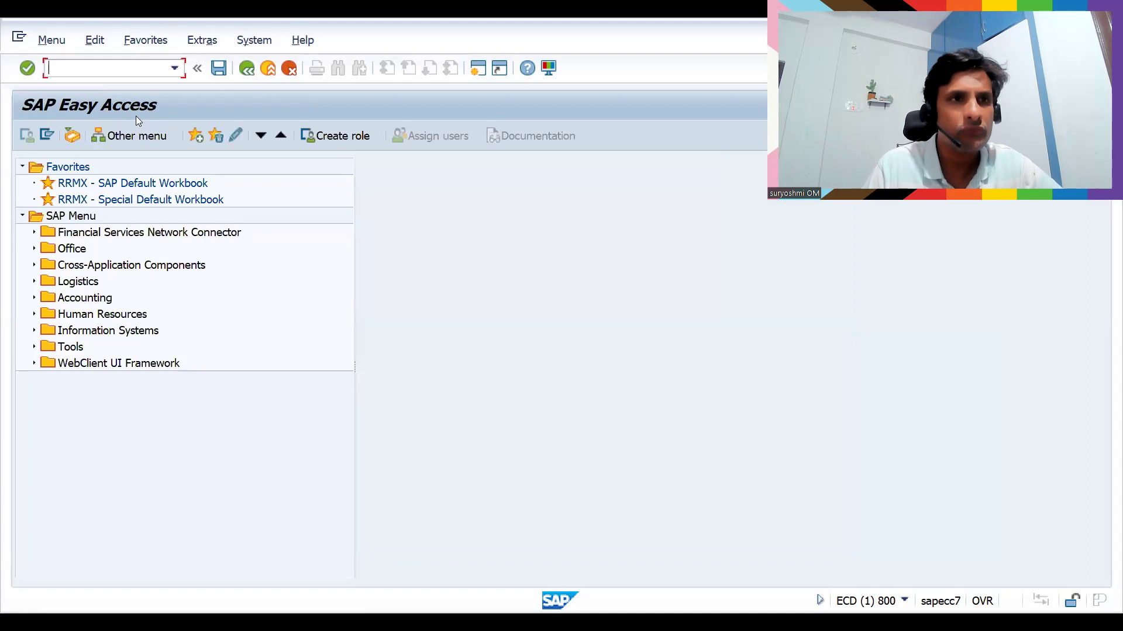
type("WE05")
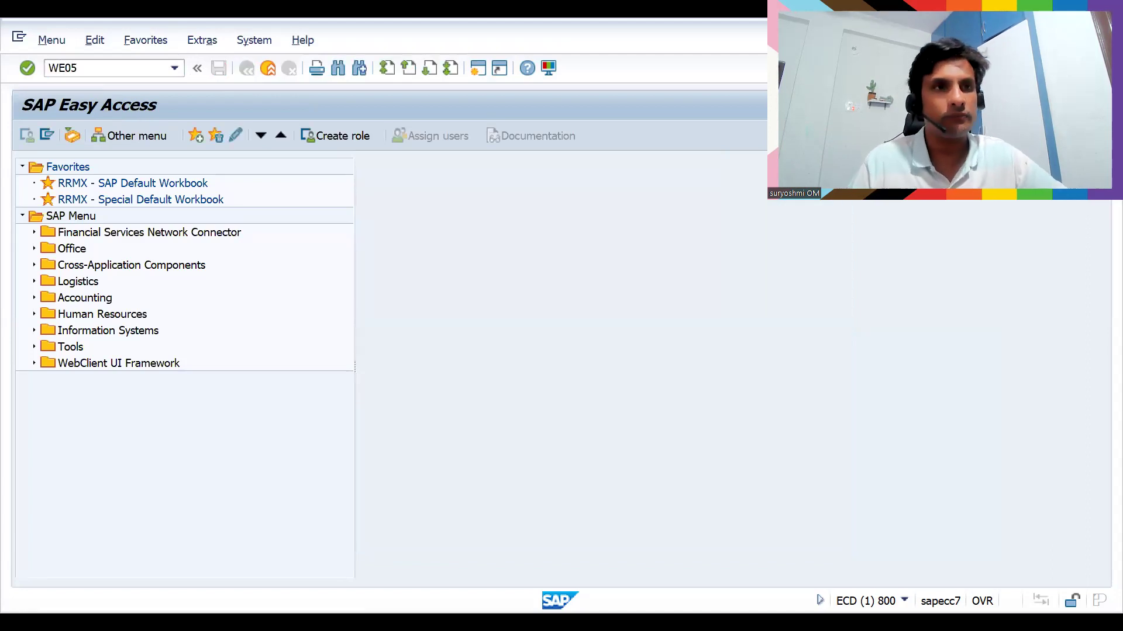
key("Return")
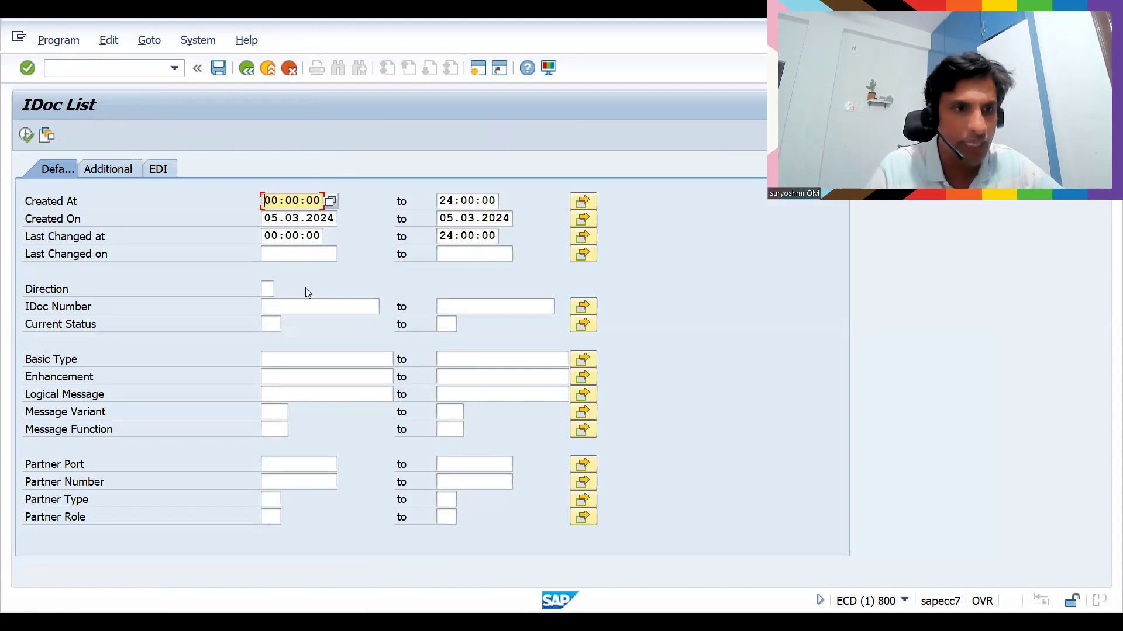
Set the basic type to INVOIC01, clear the start date of the Created On range, and run the IDoc list
left_click(295, 381)
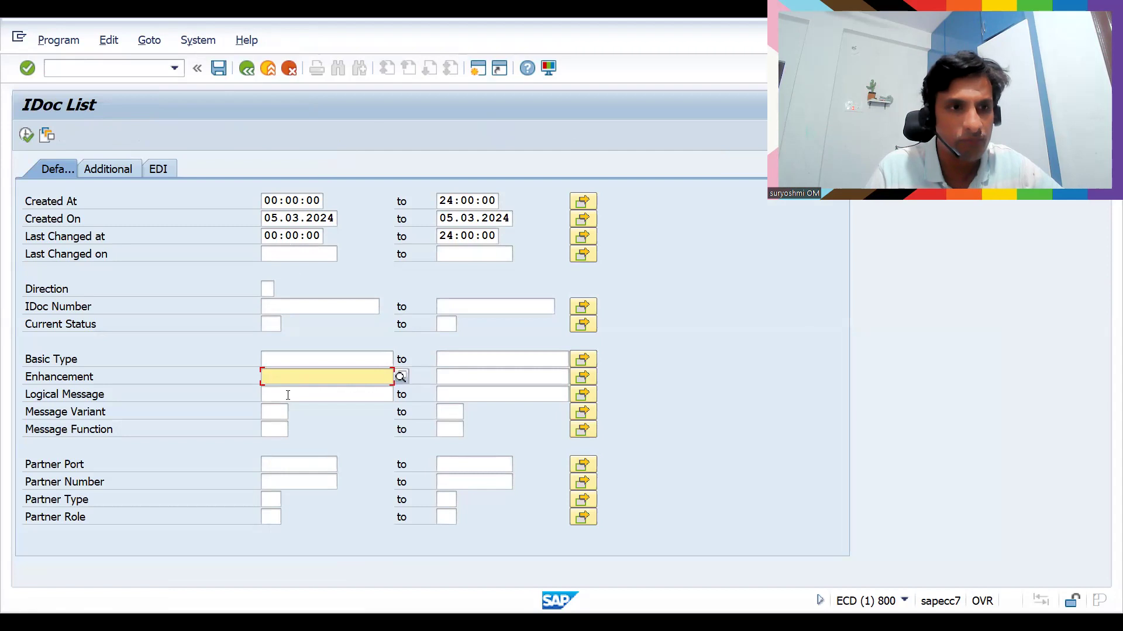
left_click(278, 359)
type("INVO")
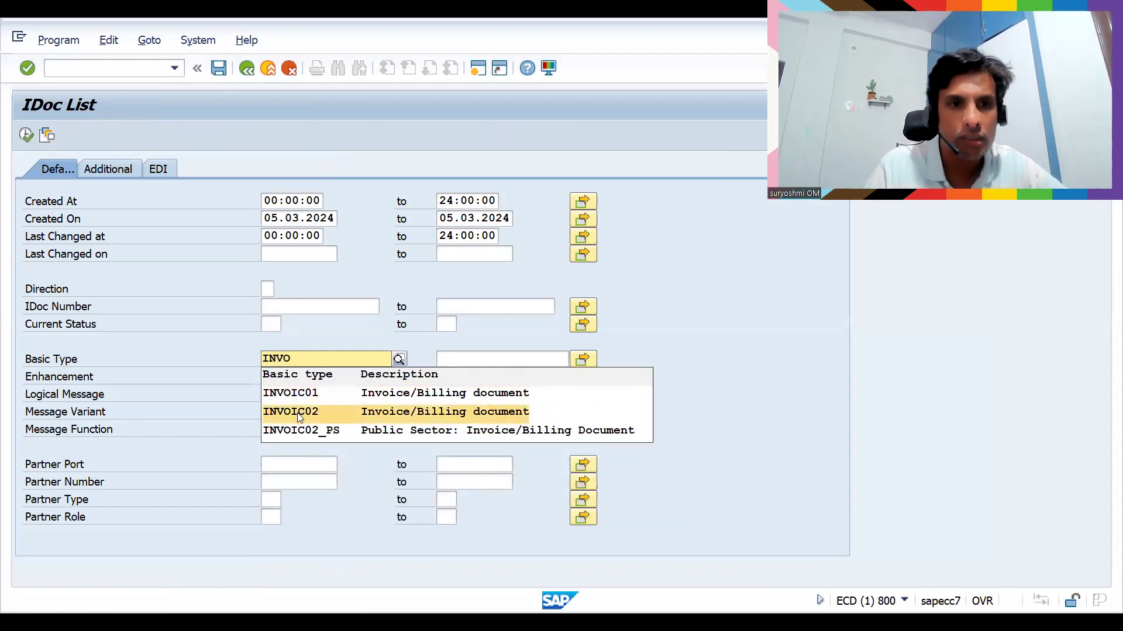
left_click(296, 396)
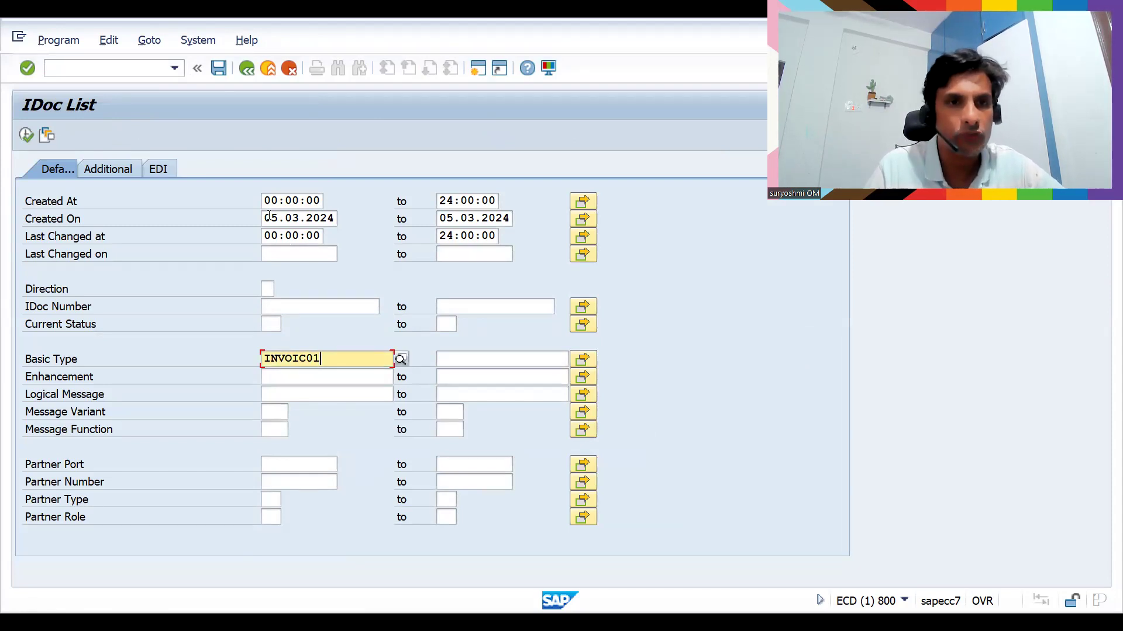
left_click_drag(264, 218, 362, 200)
key("Delete")
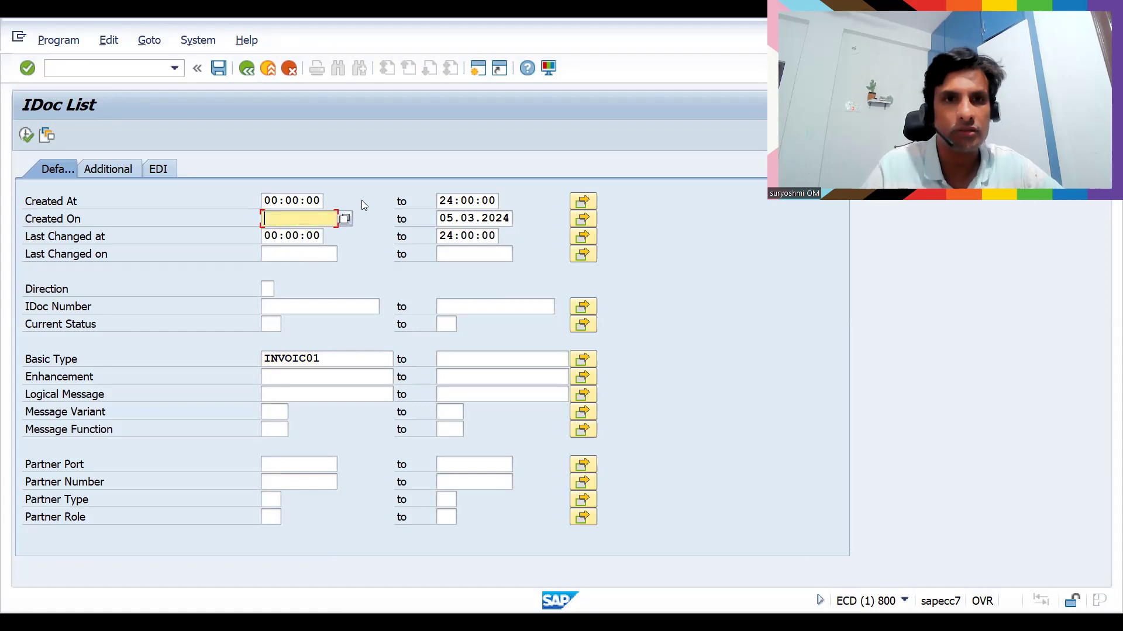
left_click(25, 135)
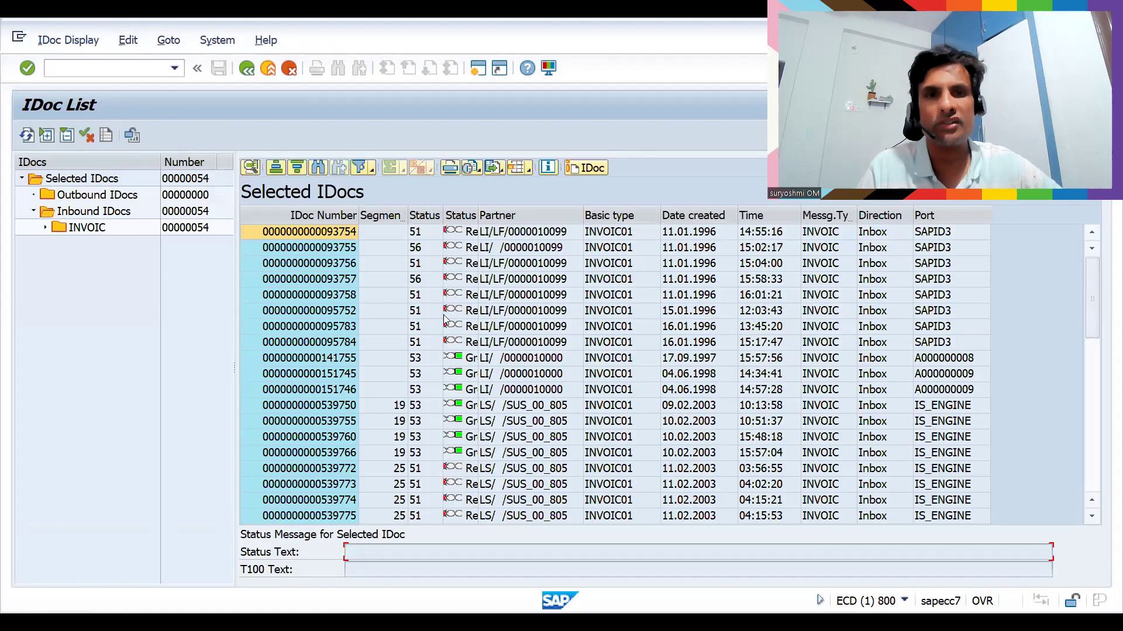
Review the status grouping, status, segment count, partner and basic type columns of the selected IDocs
left_click(453, 214)
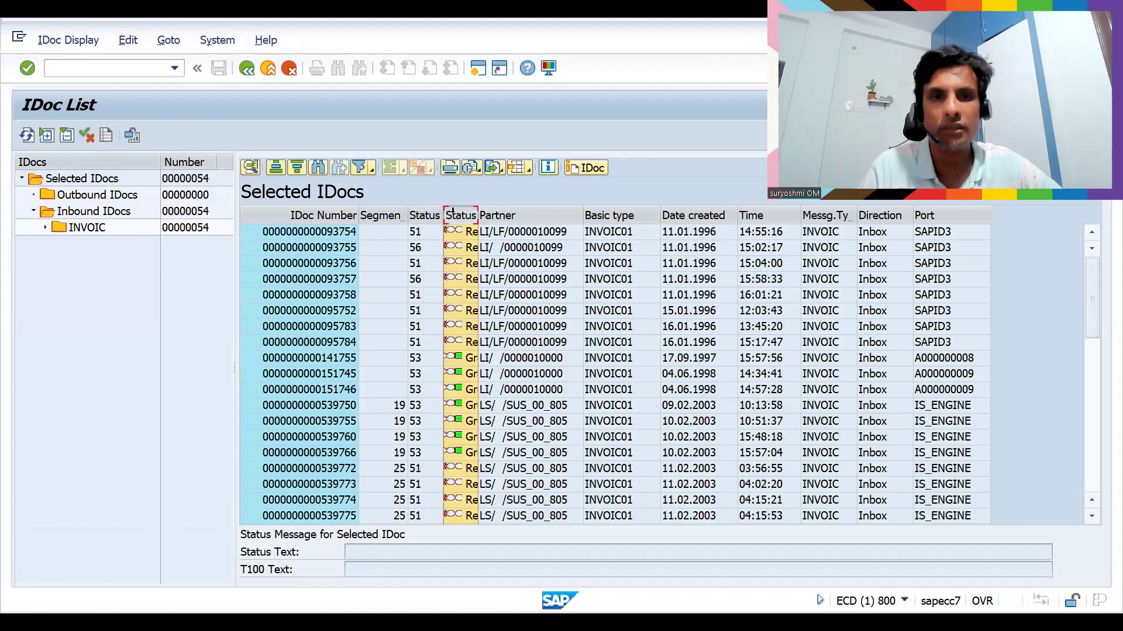
left_click(422, 215)
left_click(383, 216)
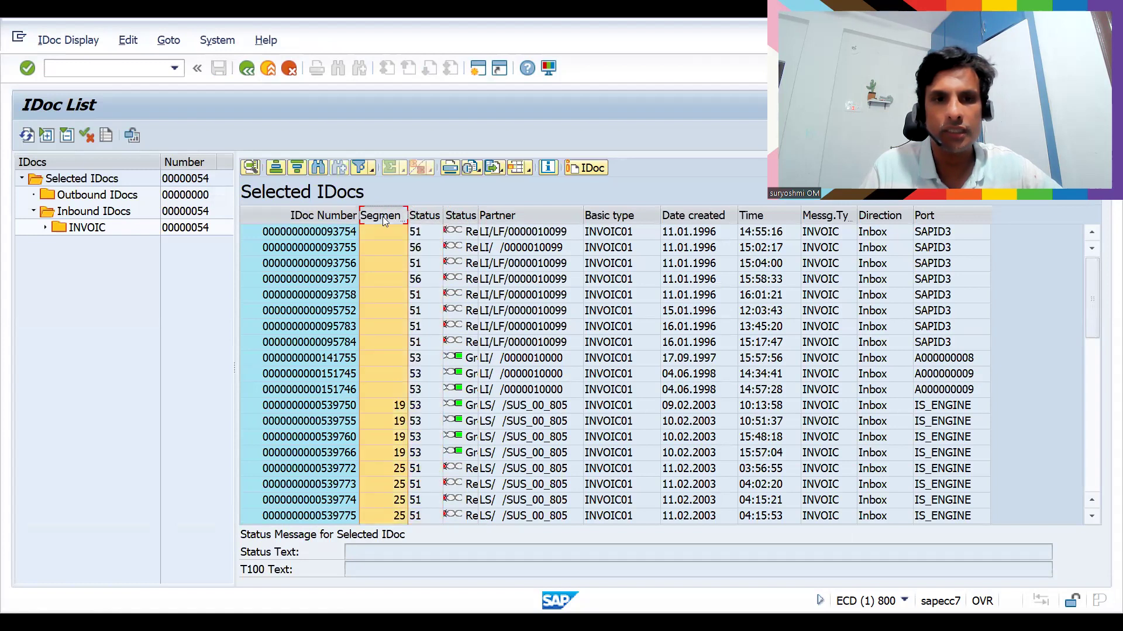
left_click(549, 215)
left_click(619, 216)
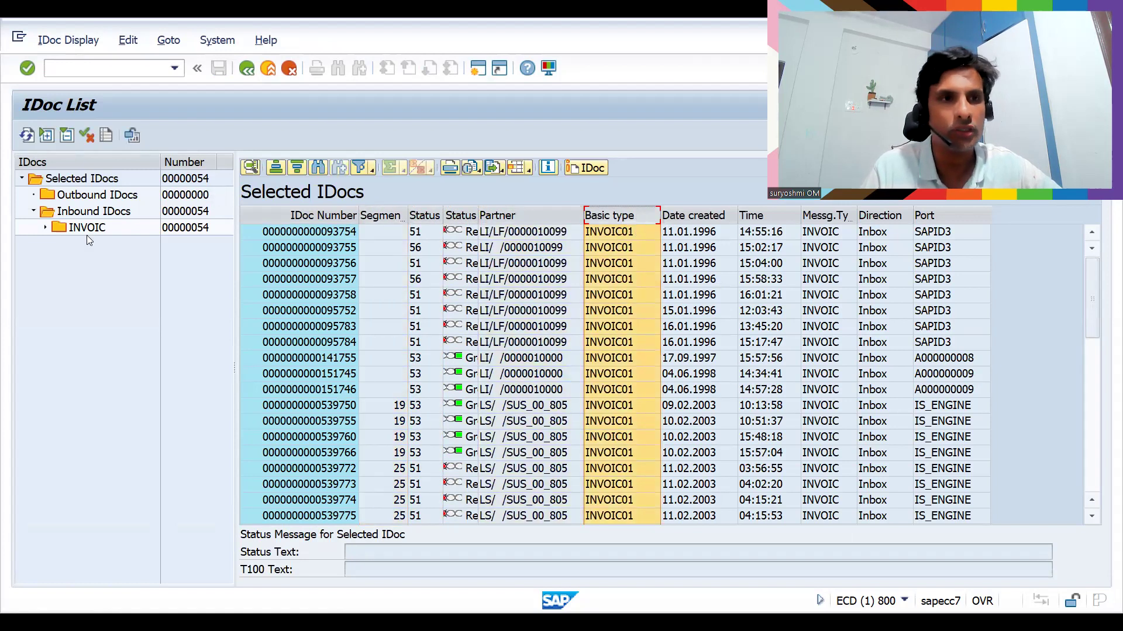
Expand the inbound INVOIC group and list its IDocs by status: 56, 62, 53 and 51
left_click(46, 229)
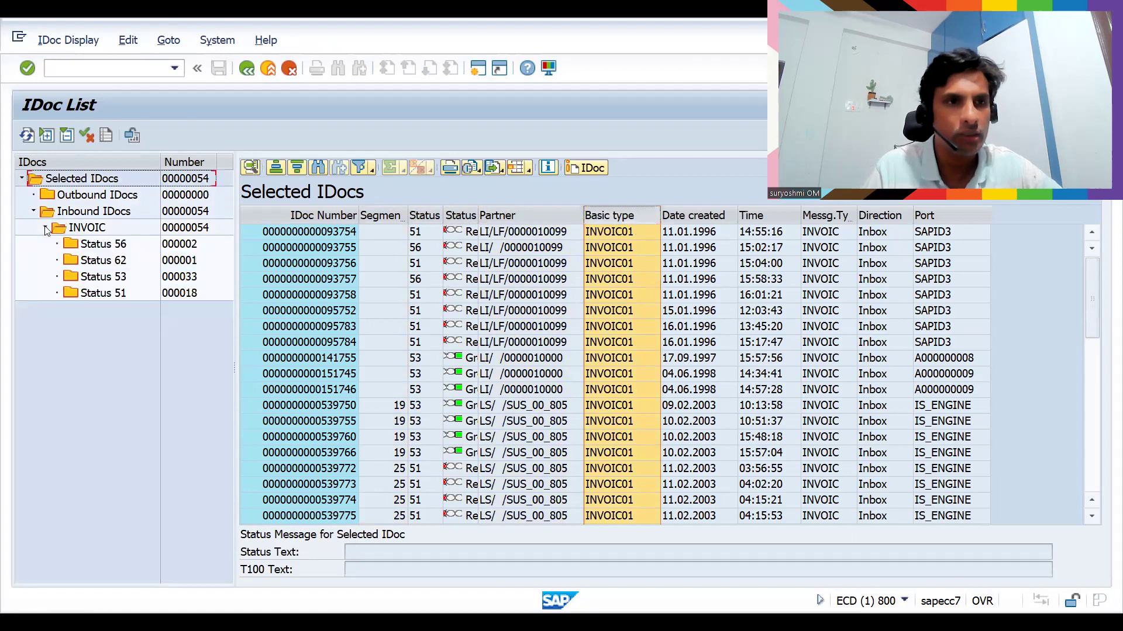
left_click(101, 245)
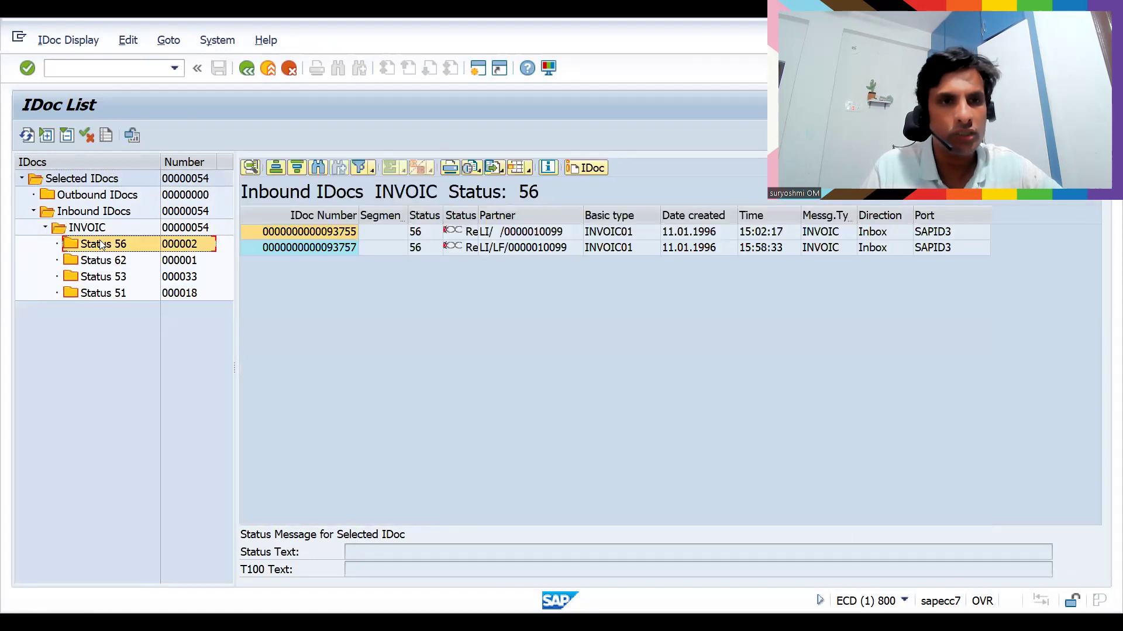
left_click(99, 260)
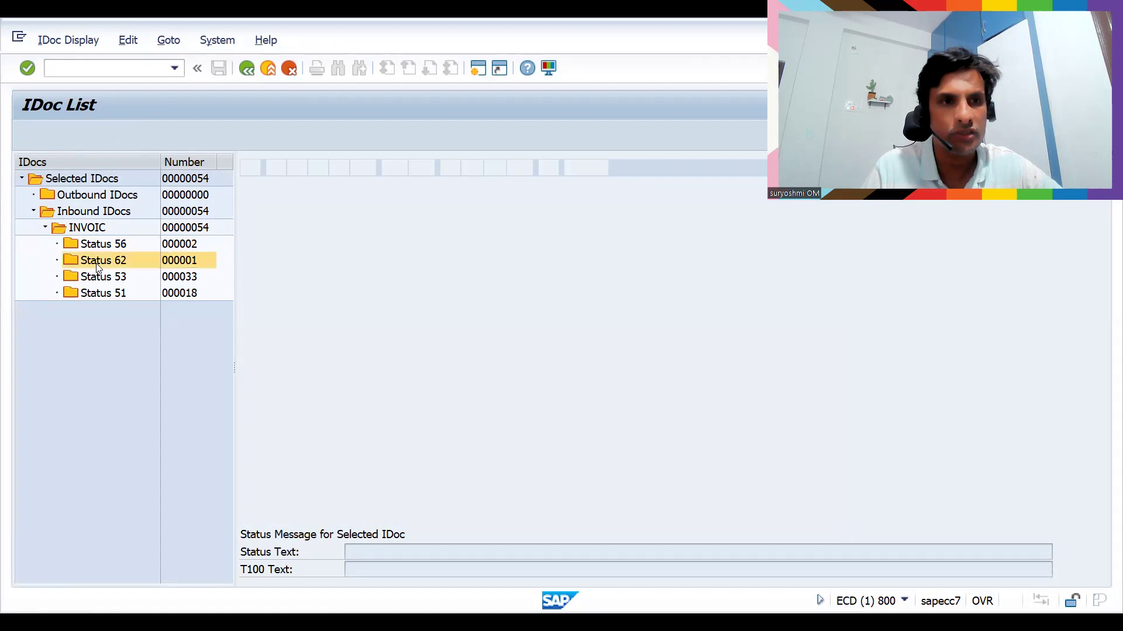
left_click(100, 280)
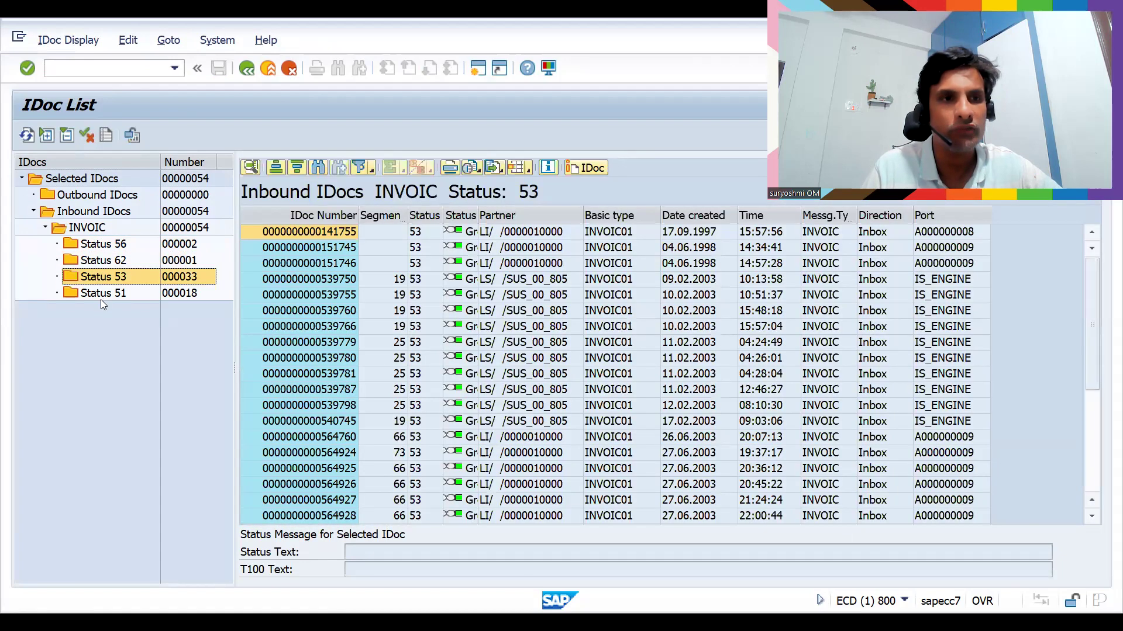
left_click(100, 295)
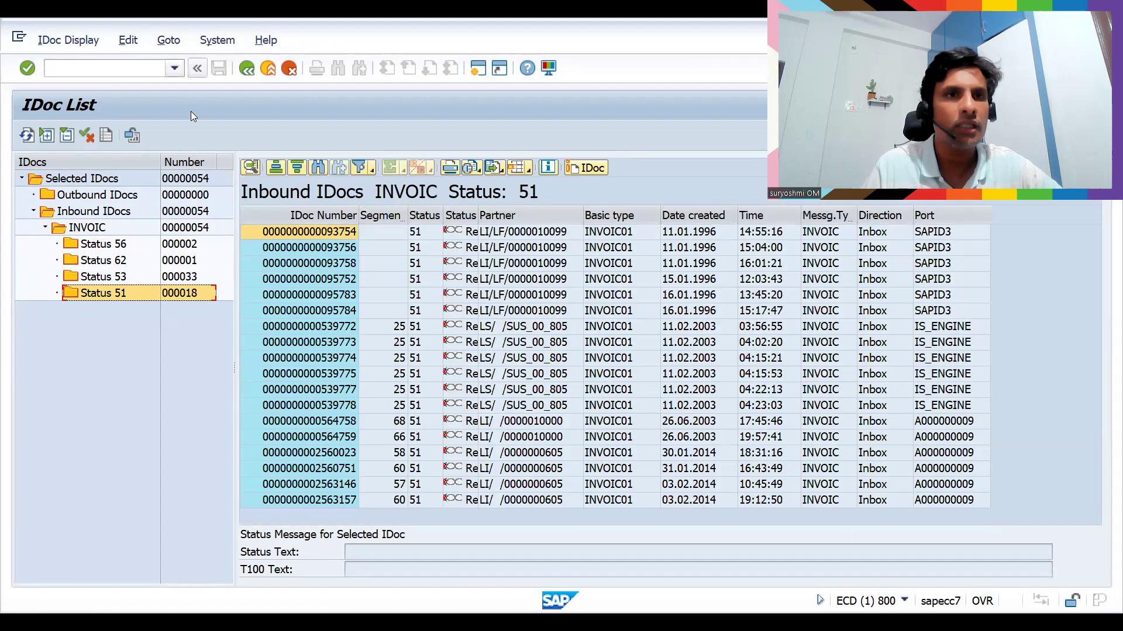
Return to the selection screen, set the current status to 51, Application document not posted, and run the list
key("F3")
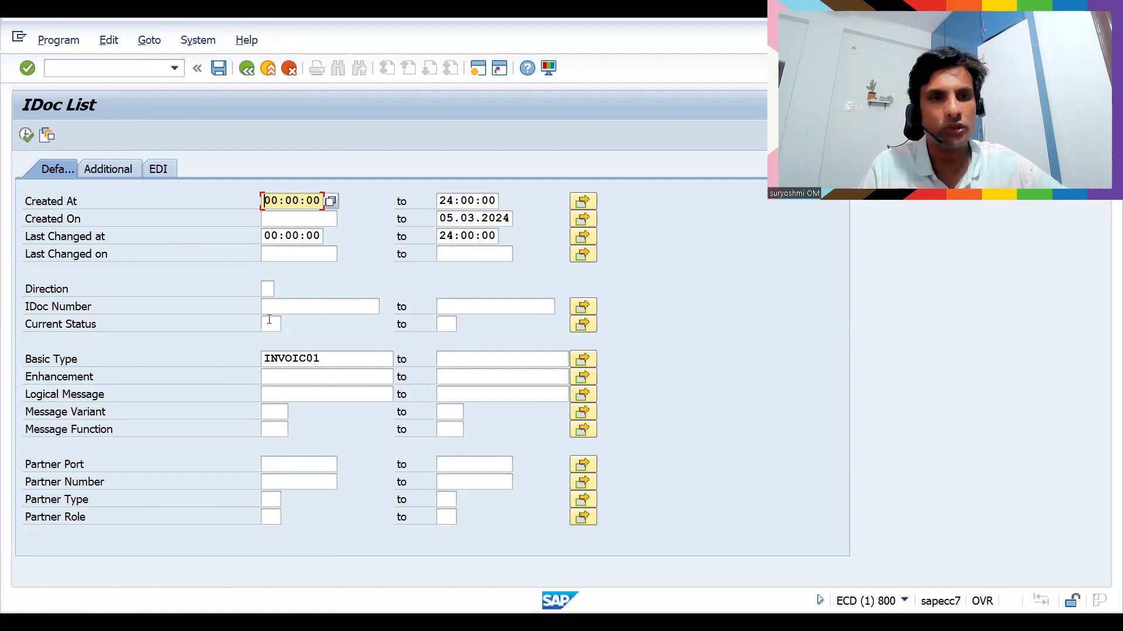
left_click(270, 321)
type("51")
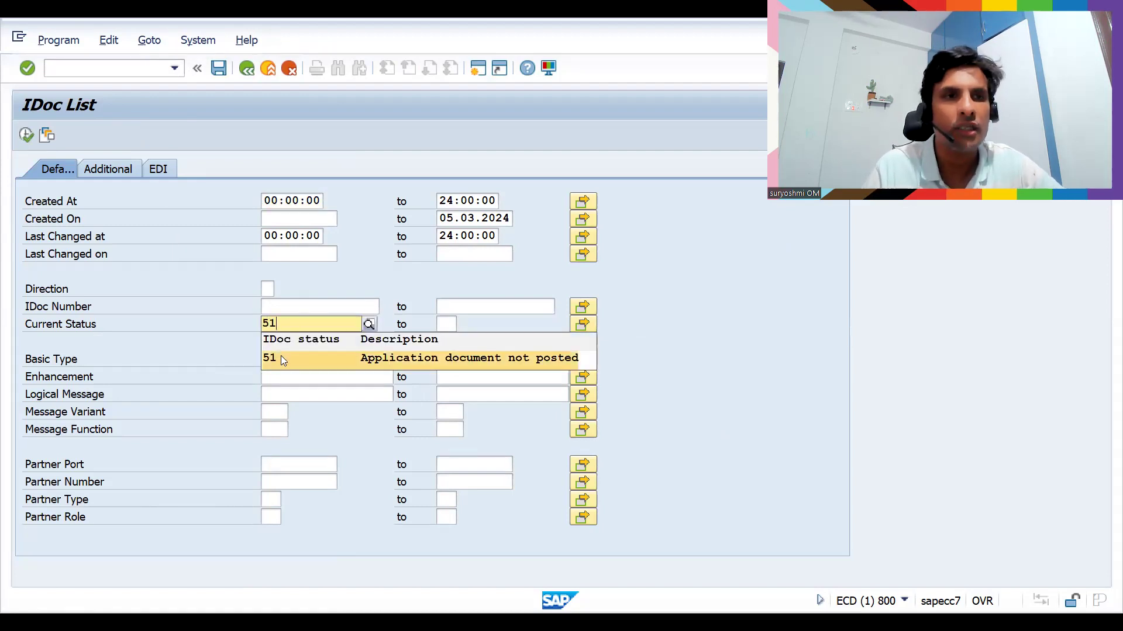
left_click(281, 355)
left_click(25, 135)
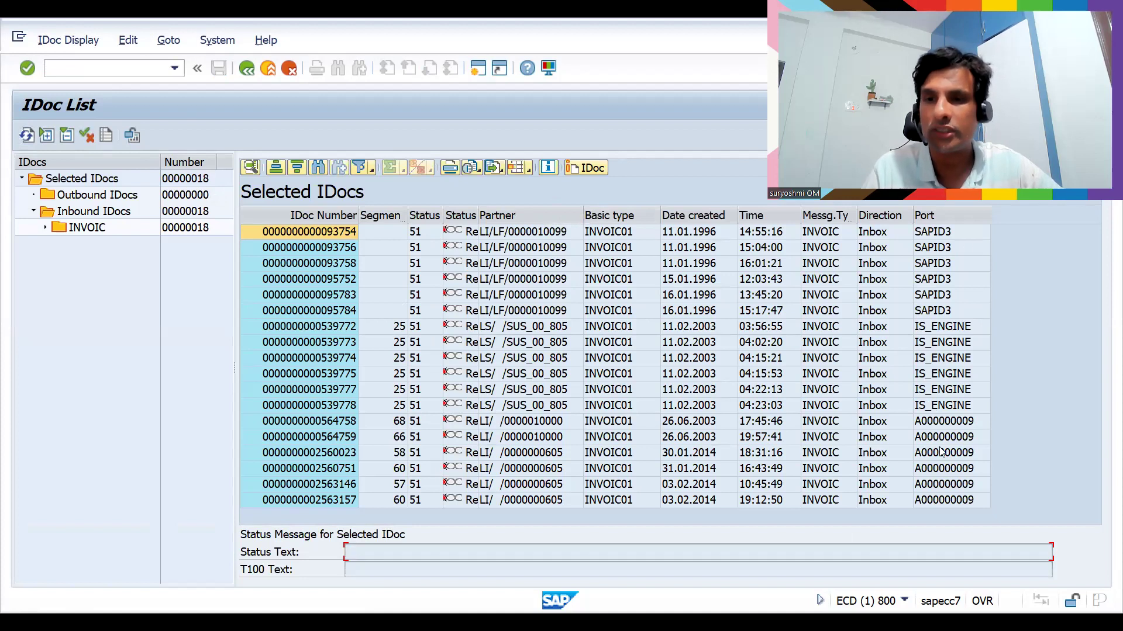
Check the port of IDoc 564758, restrict the selection to partner port A000000009, and run the list
left_click(936, 421)
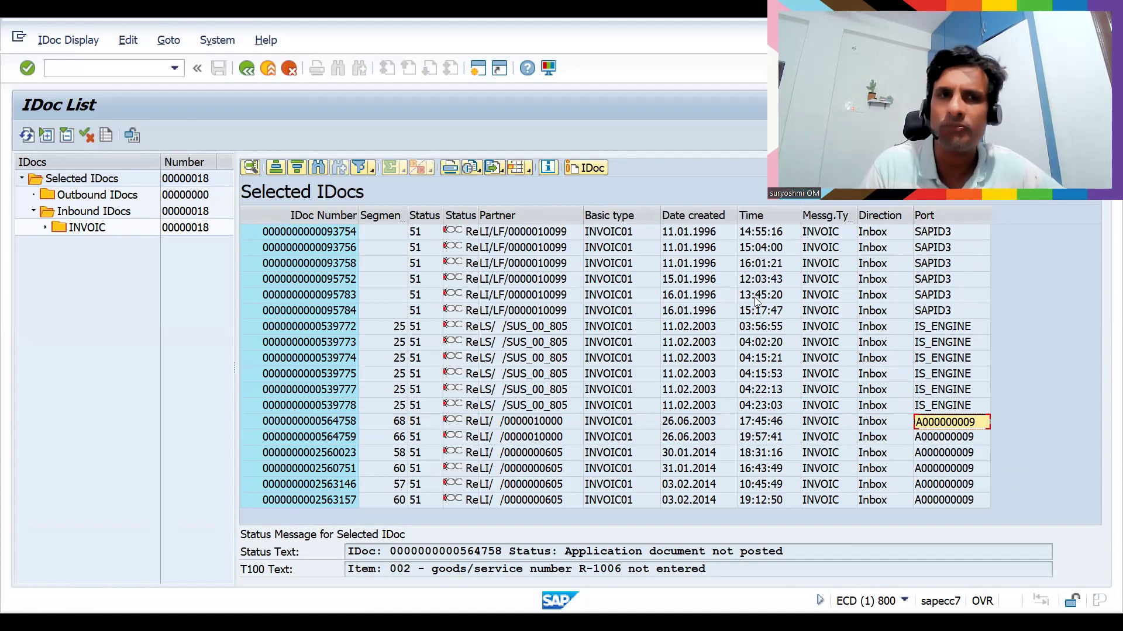
key("F3")
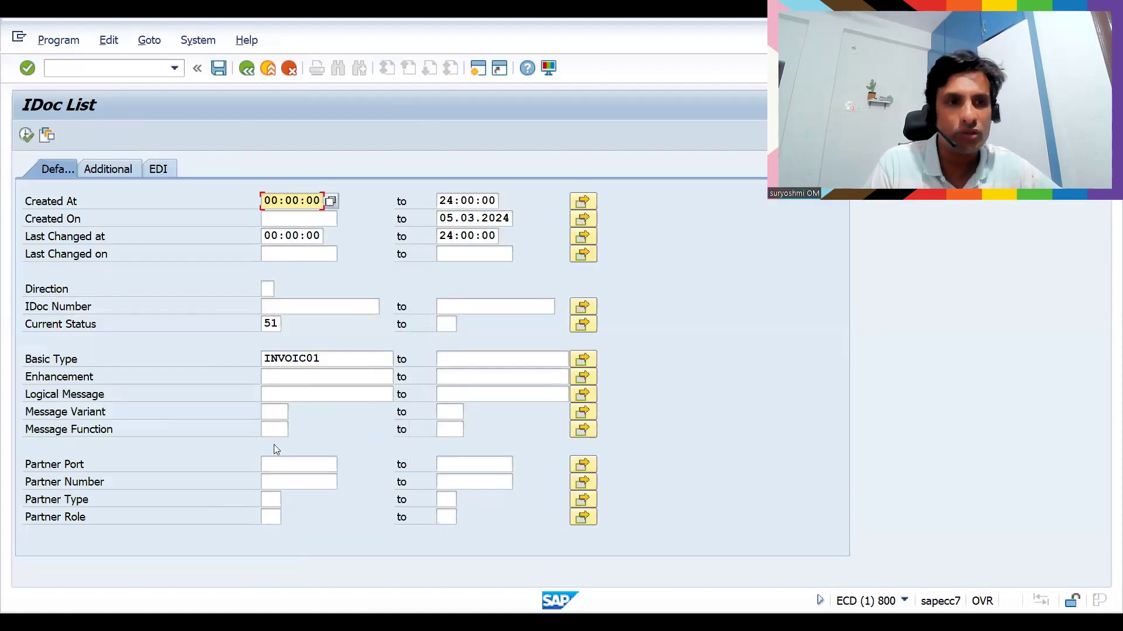
left_click(302, 466)
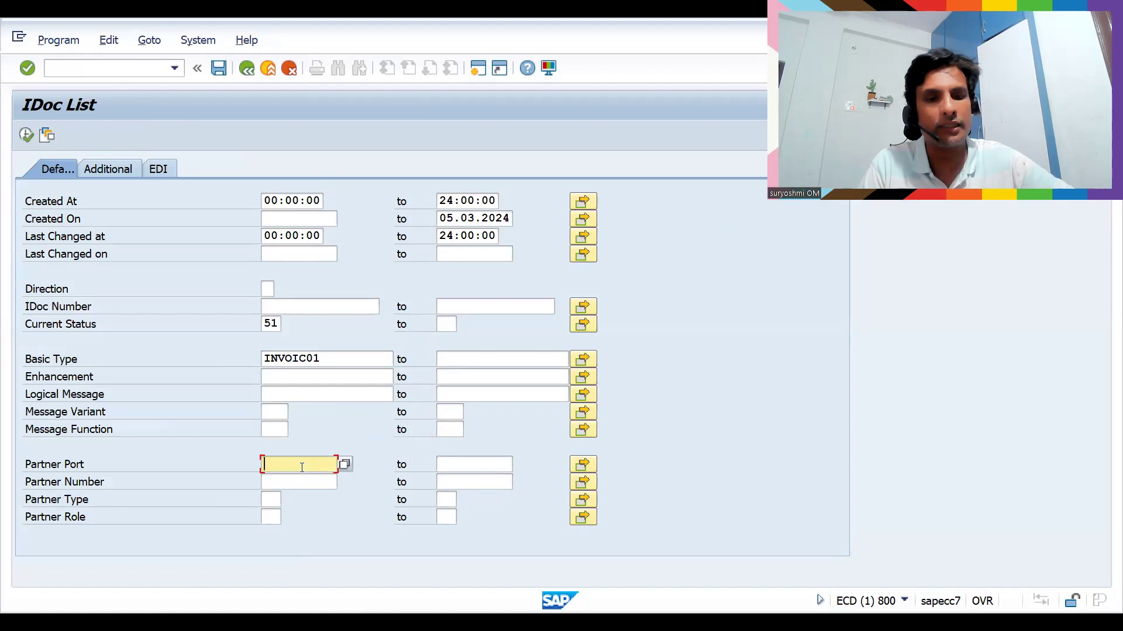
type("A000000009")
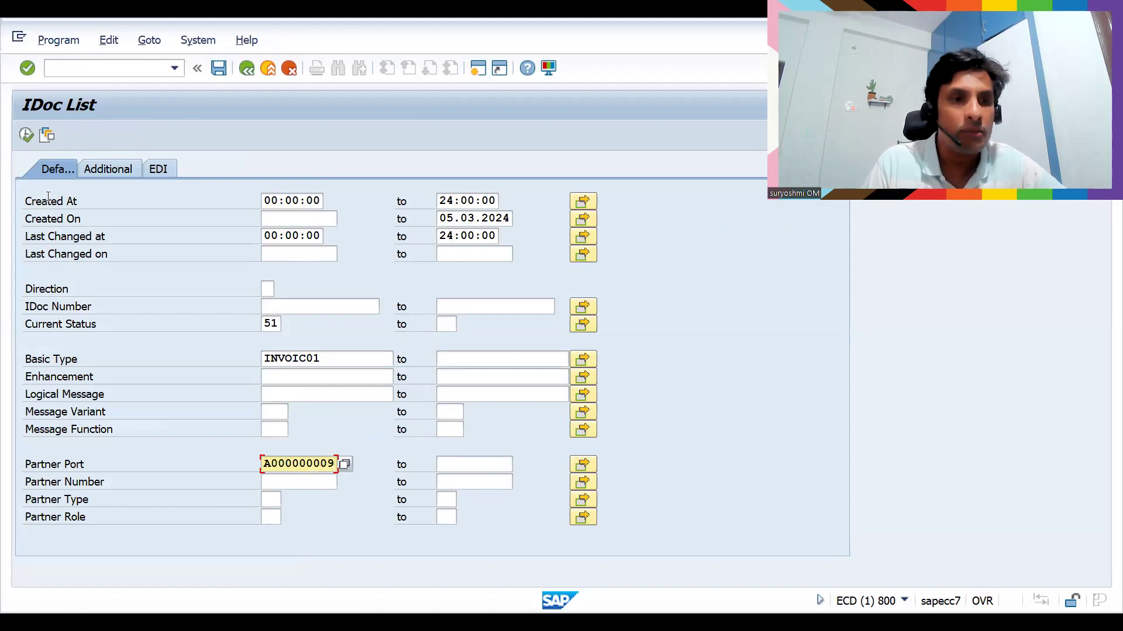
left_click(27, 135)
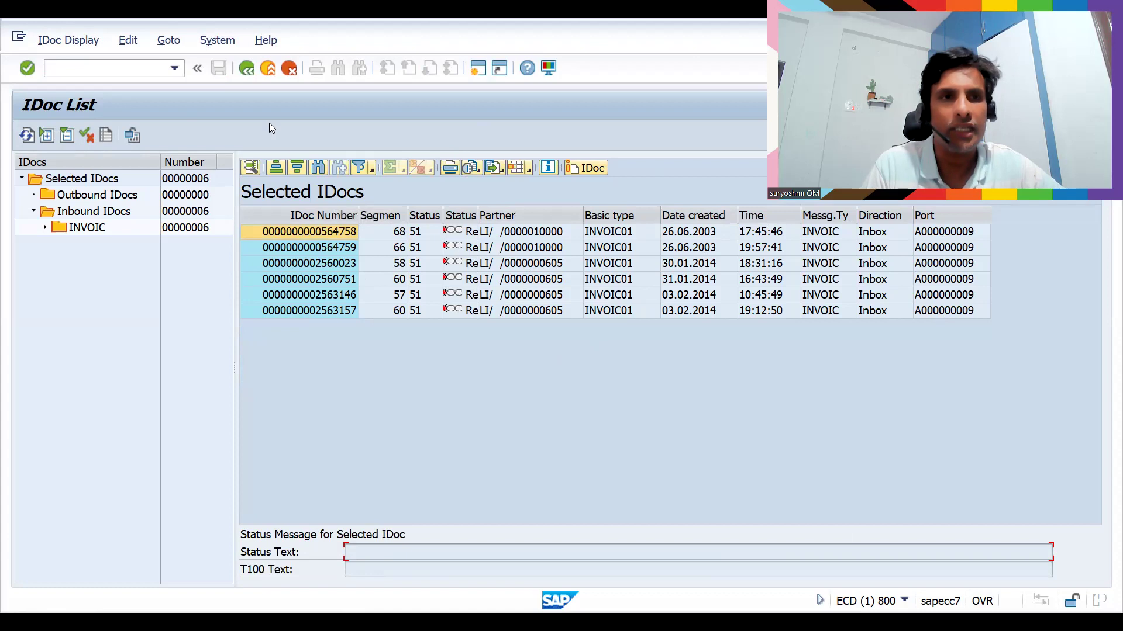
Expand the inbound INVOIC group, show its status 51 IDocs, and return to the selection screen
left_click(45, 227)
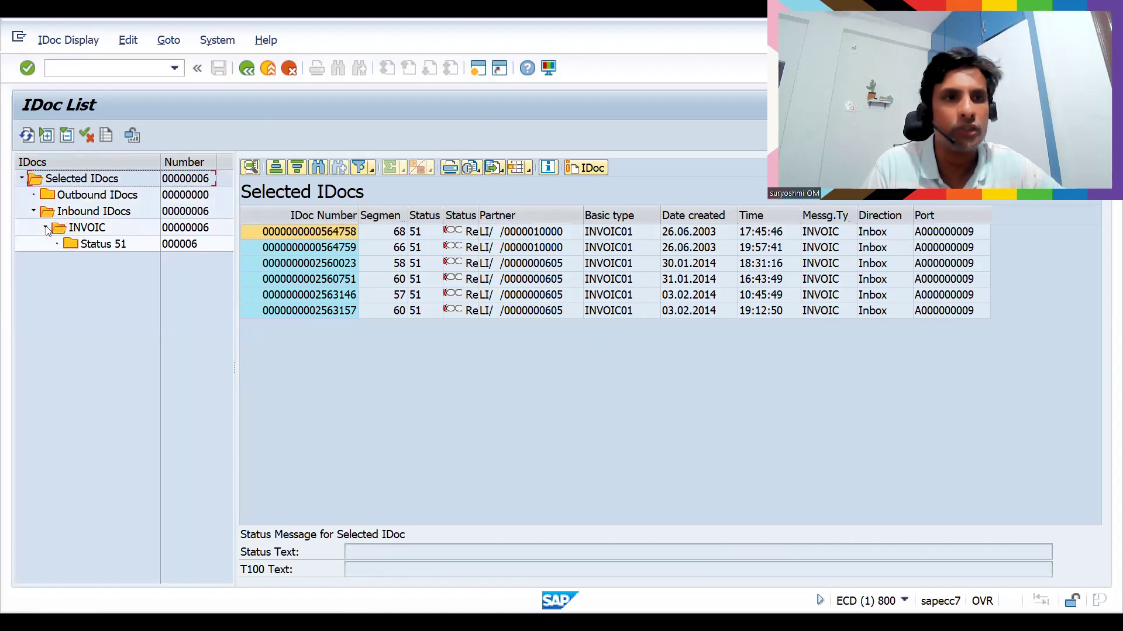
left_click(92, 244)
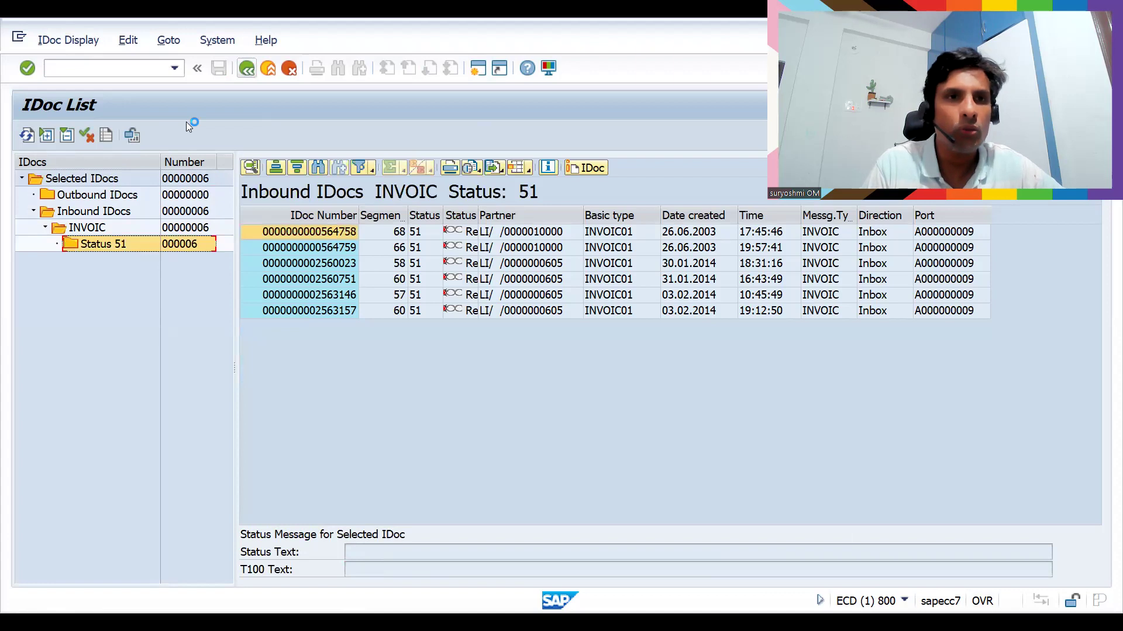
key("F3")
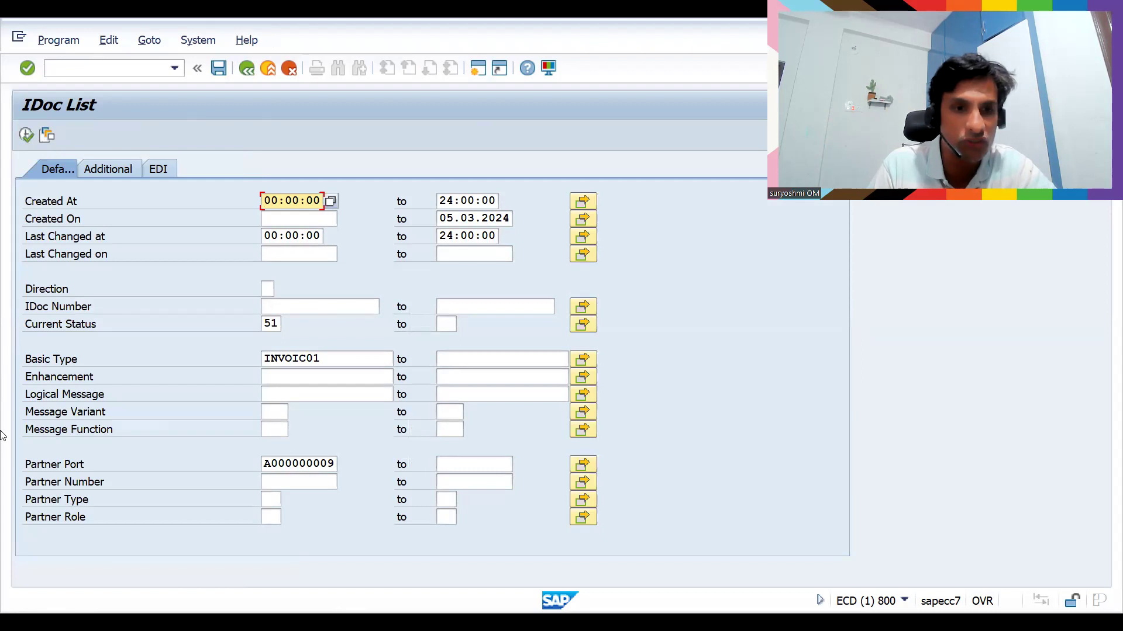
Rerun the selection without a partner type and widen the status grouping column beside the partner column
left_click(268, 501)
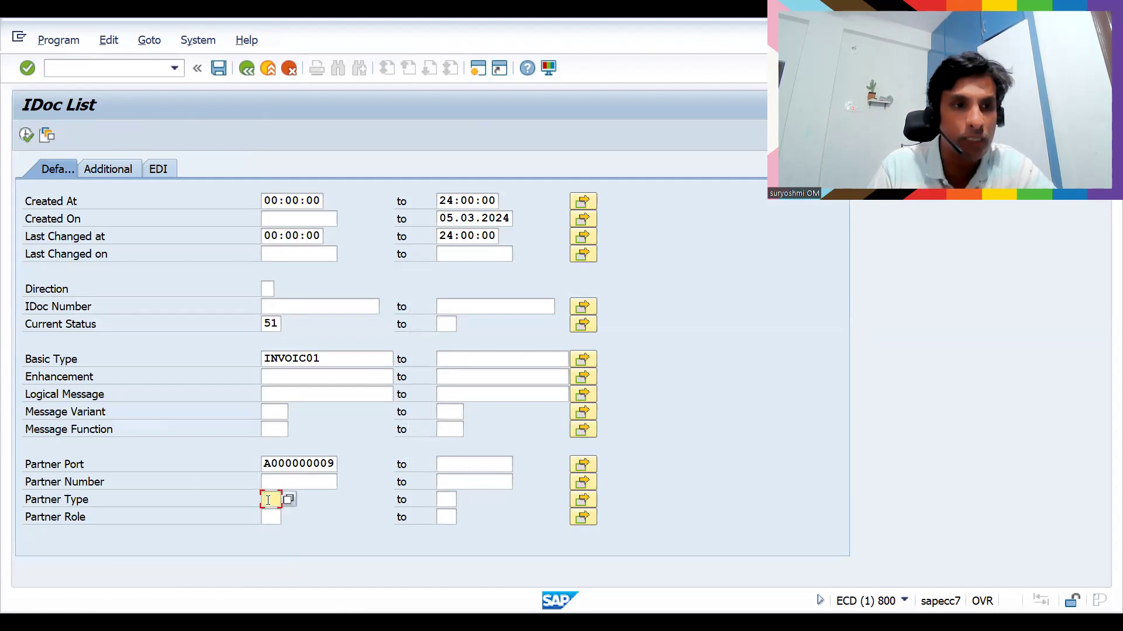
left_click(26, 135)
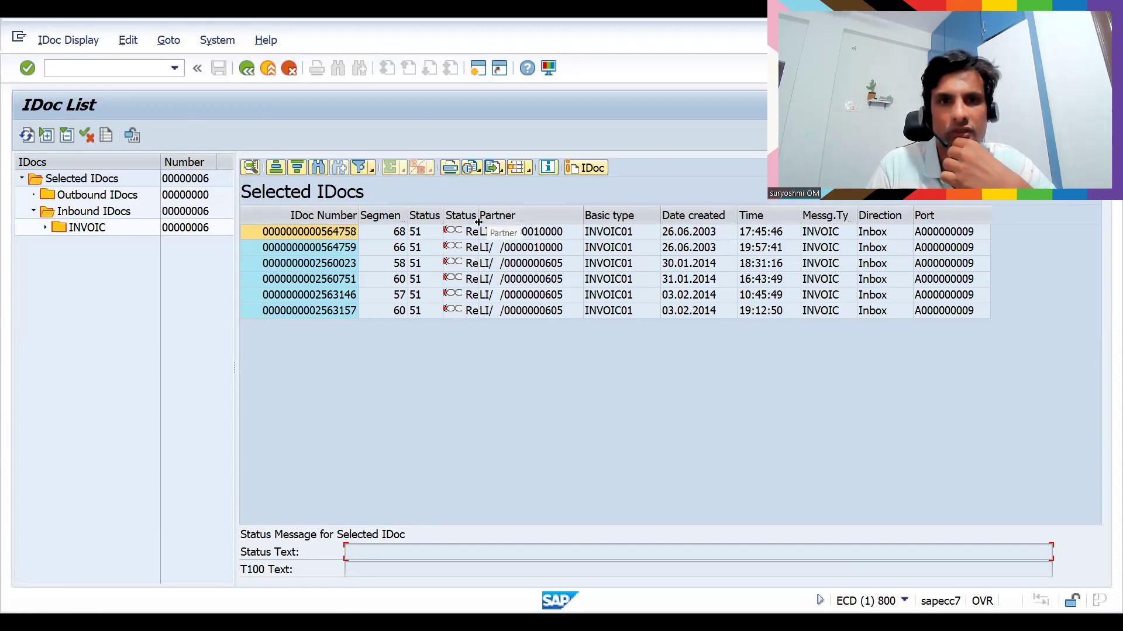
left_click_drag(478, 214, 529, 204)
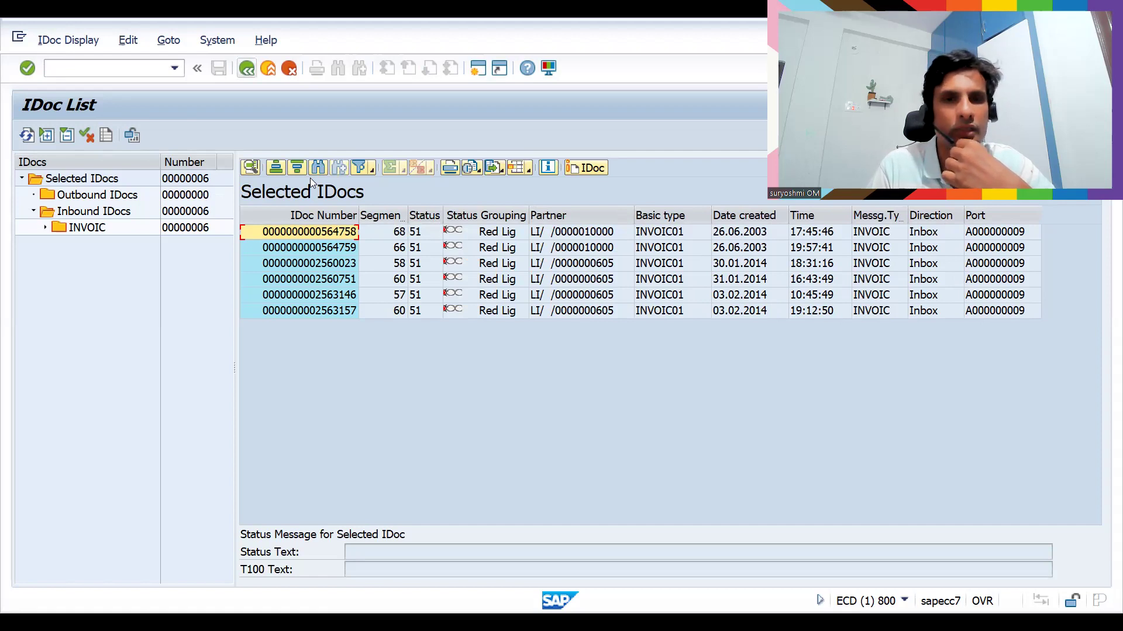
double_click(280, 231)
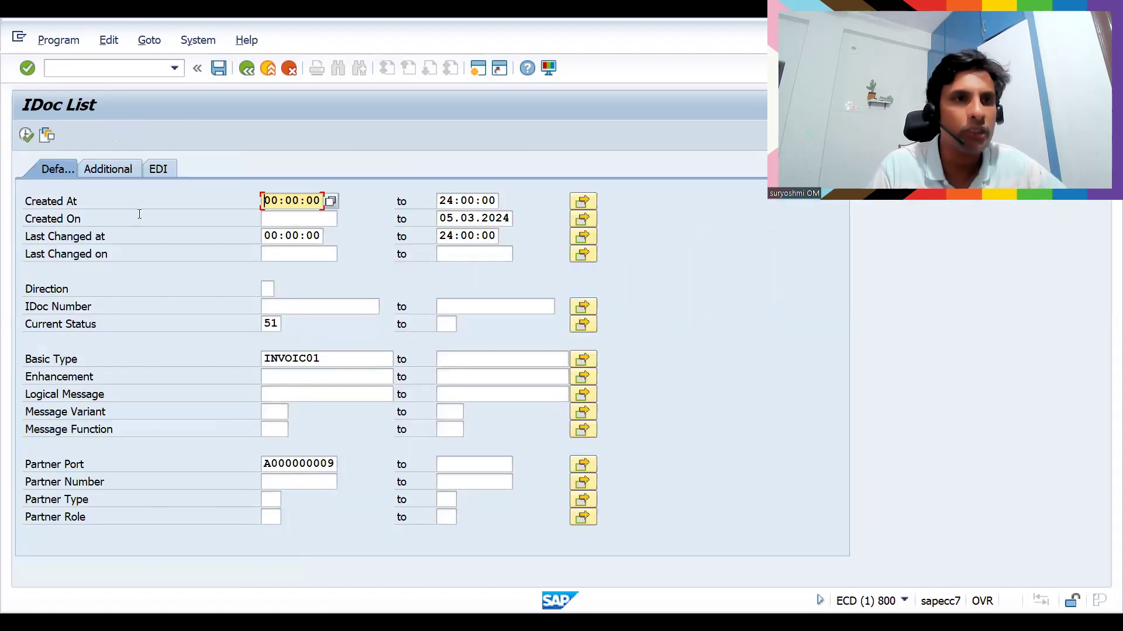
Run the selection, open IDoc 2563157 from the list, and display its control record
left_click(28, 136)
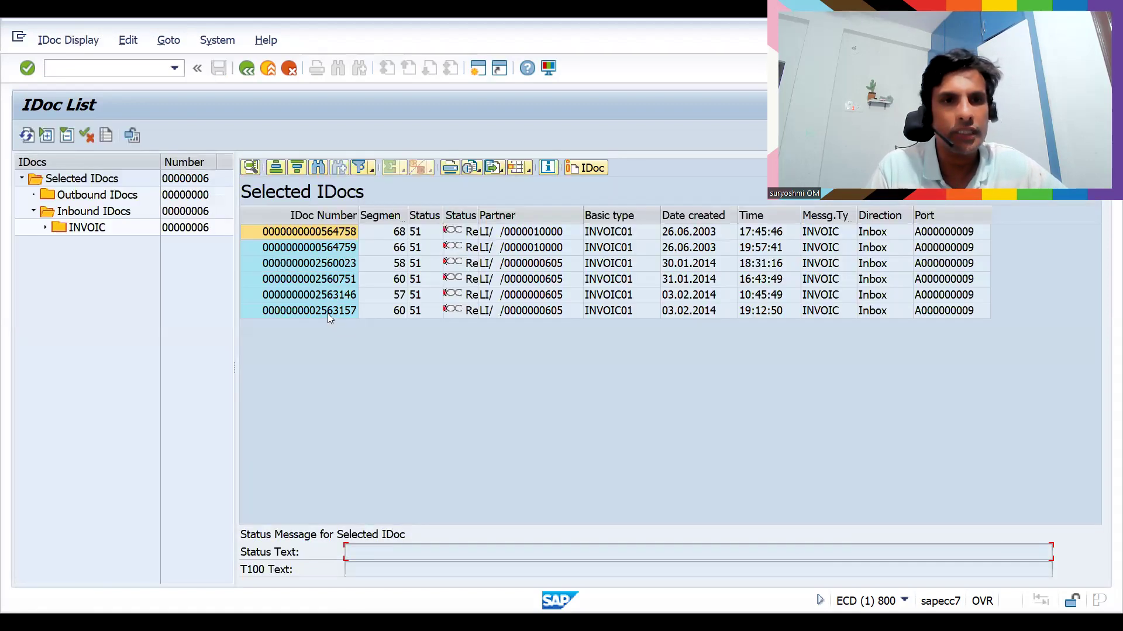
double_click(327, 313)
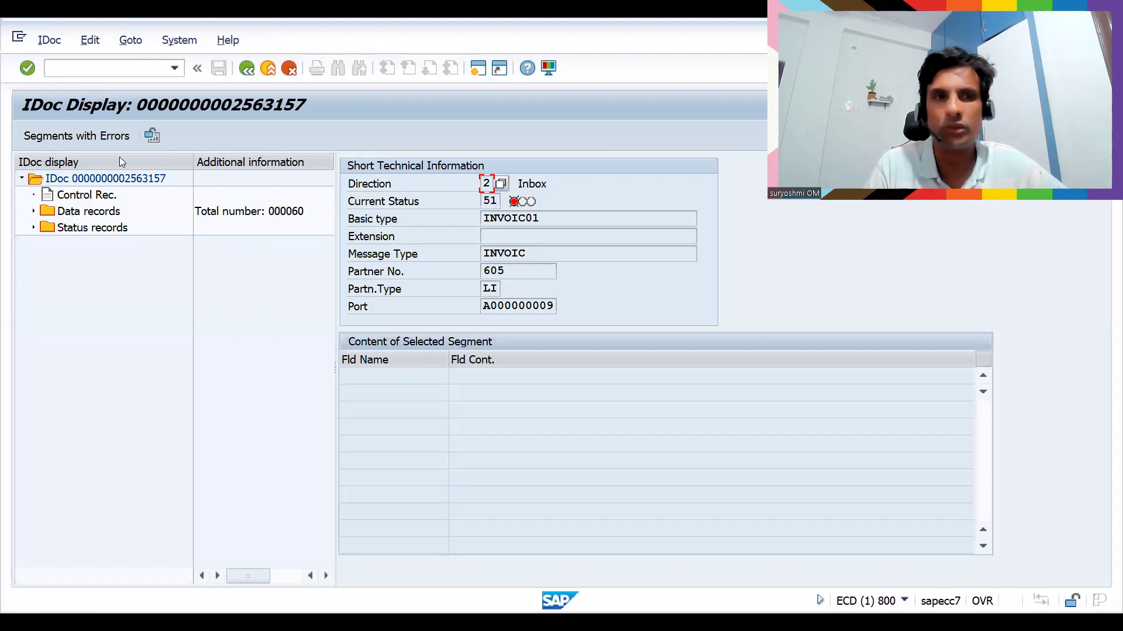
double_click(87, 196)
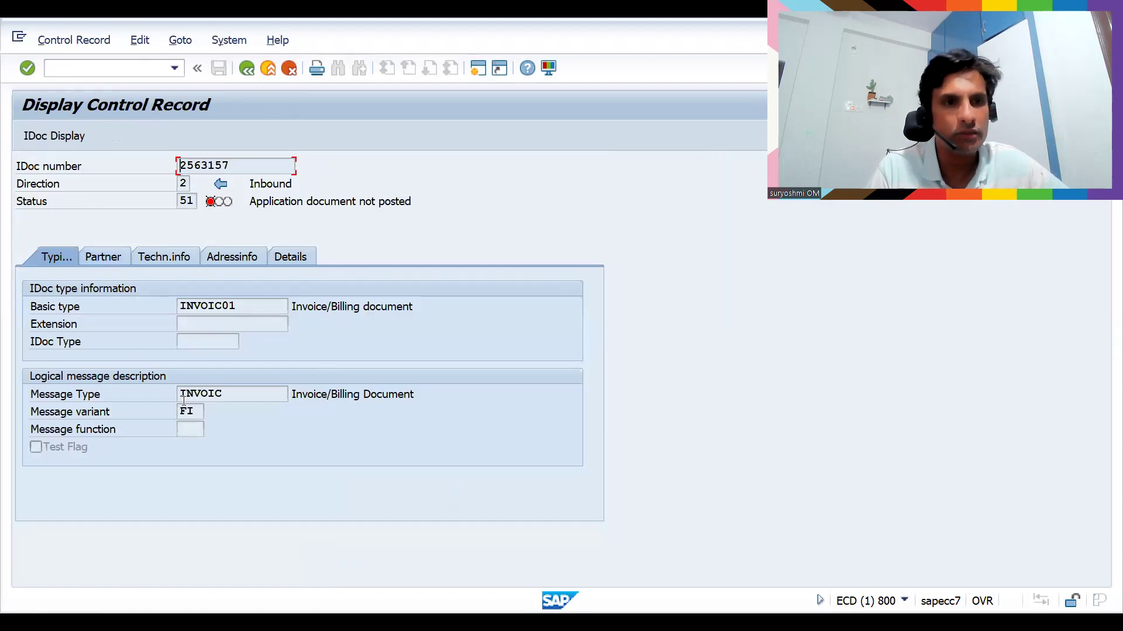
Review the partner data in the control record of IDoc 2563157 and return to the SAP Easy Access screen
left_click(102, 258)
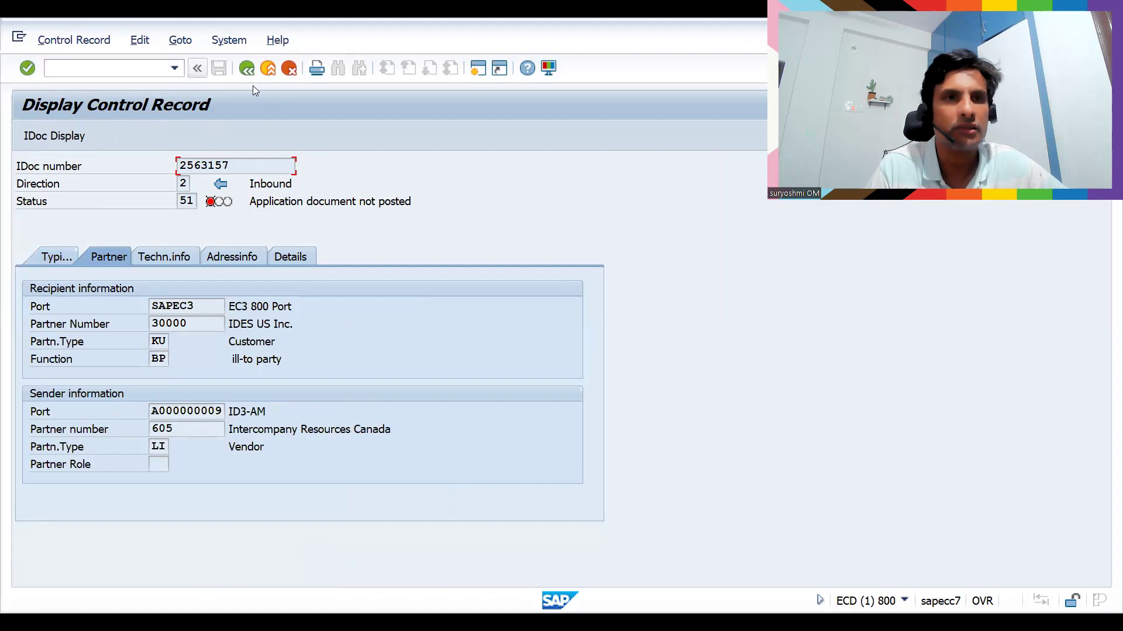
key("F3")
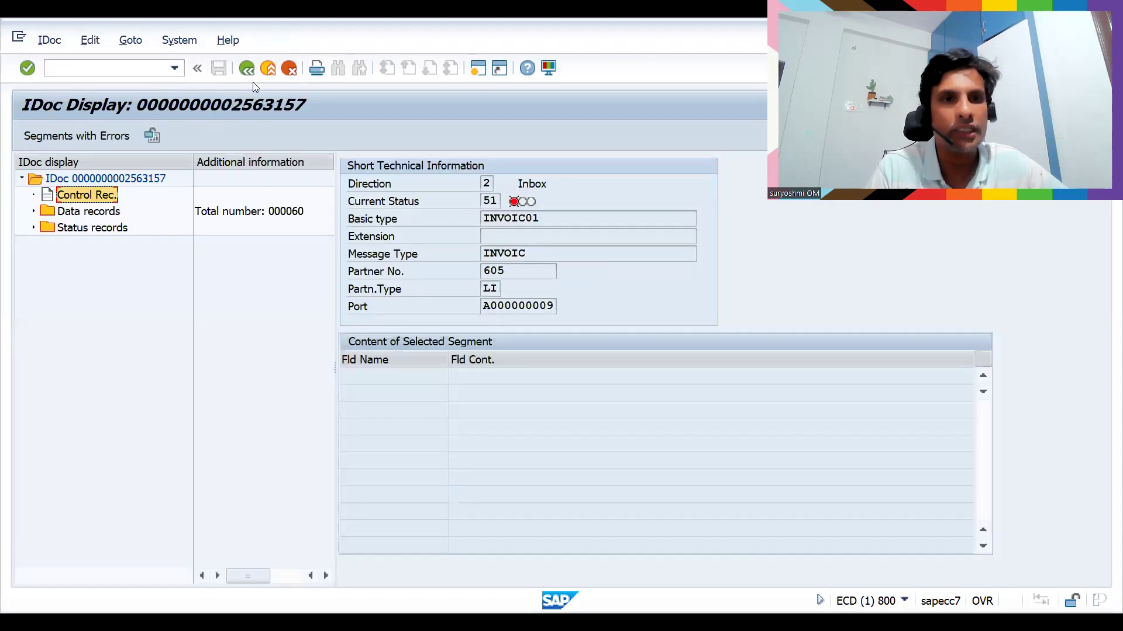
key("F3")
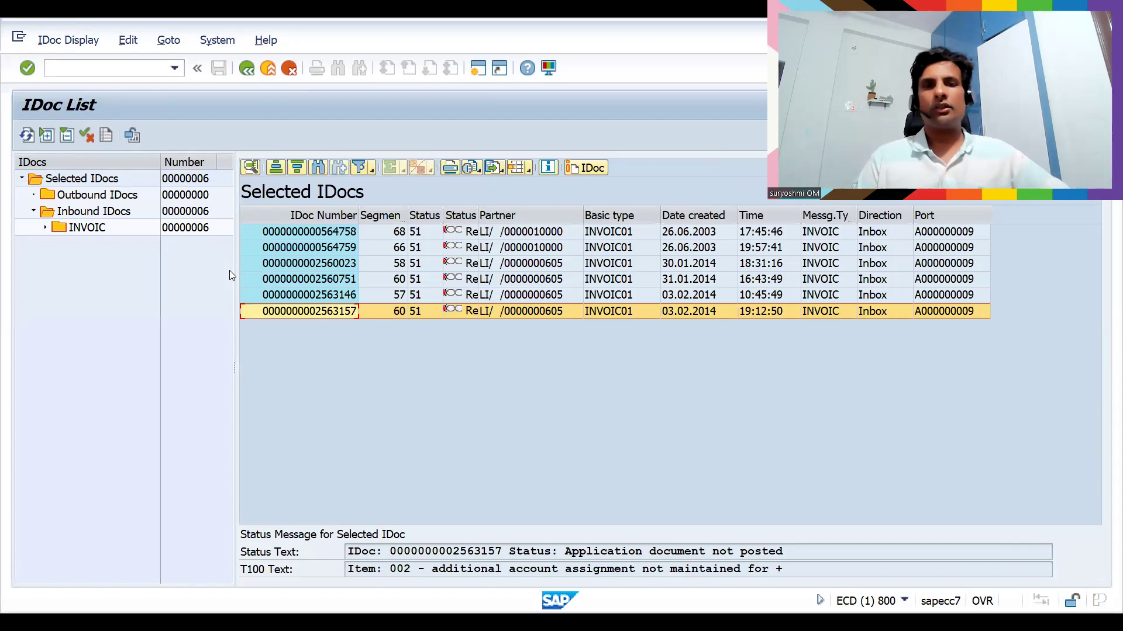
key("F3")
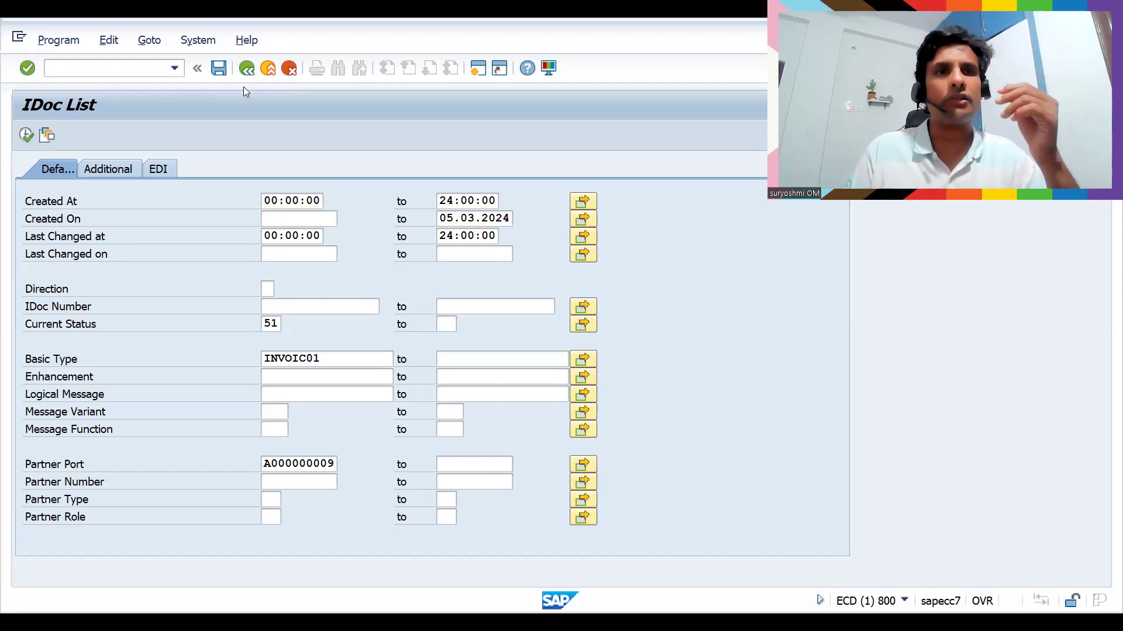
left_click(246, 69)
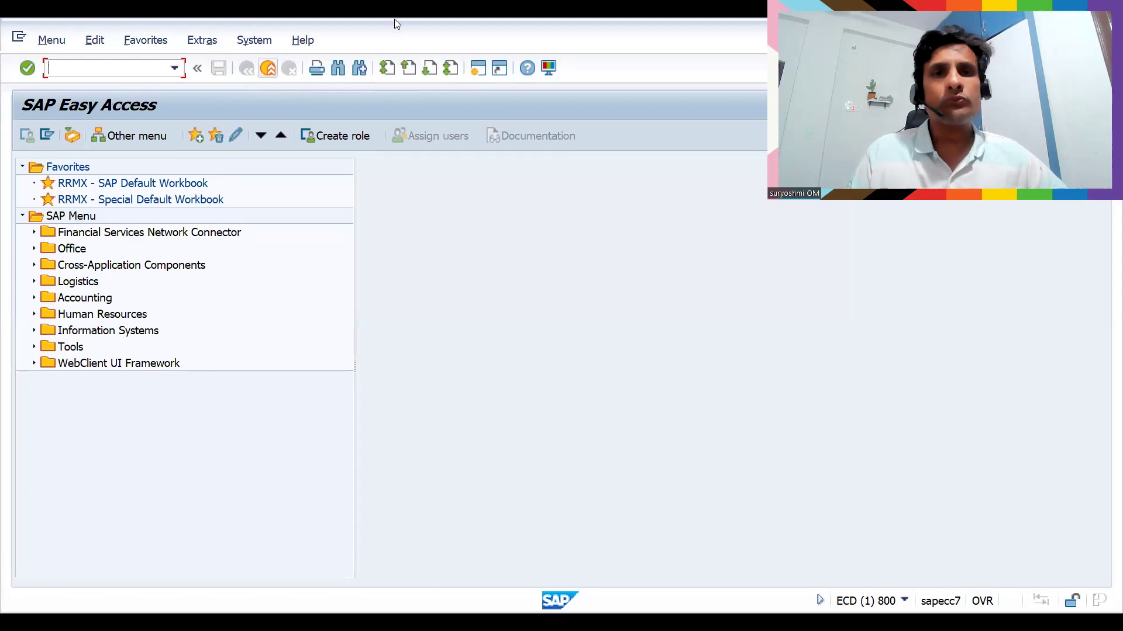
key("alt+Tab")
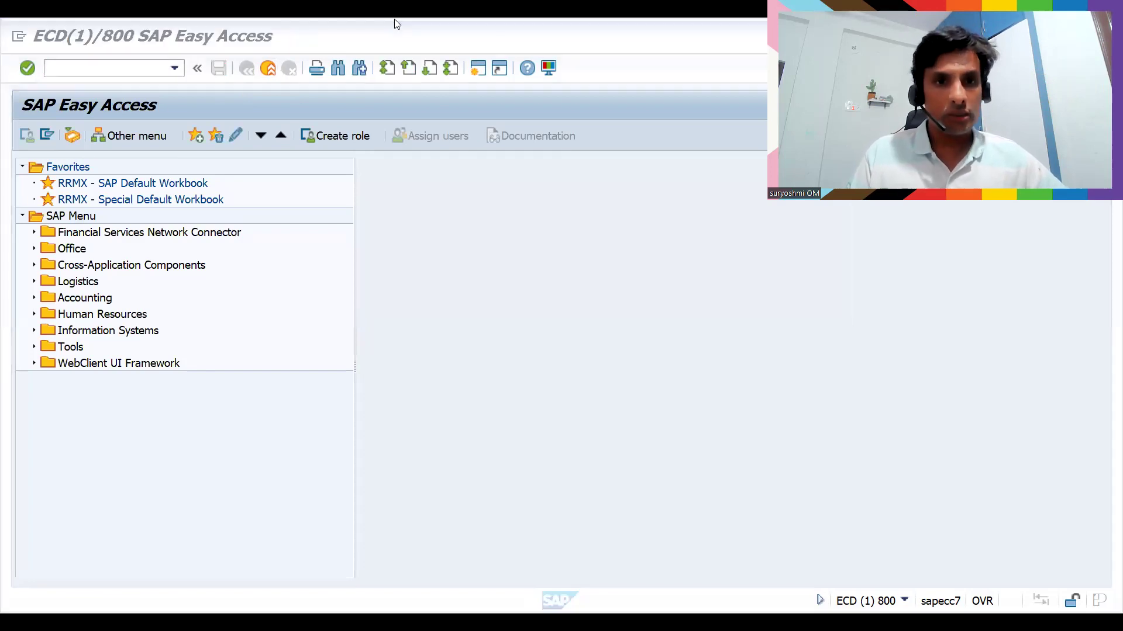
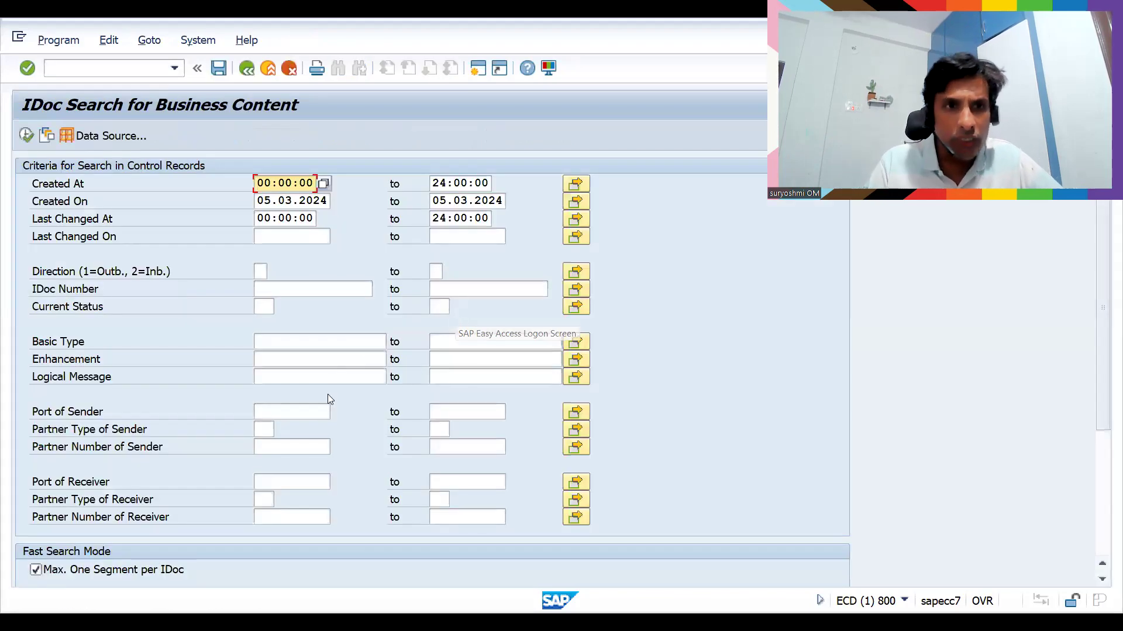
Restrict the business content search to IDoc number 2445810 and clear the start date of the creation date range
left_click(280, 292)
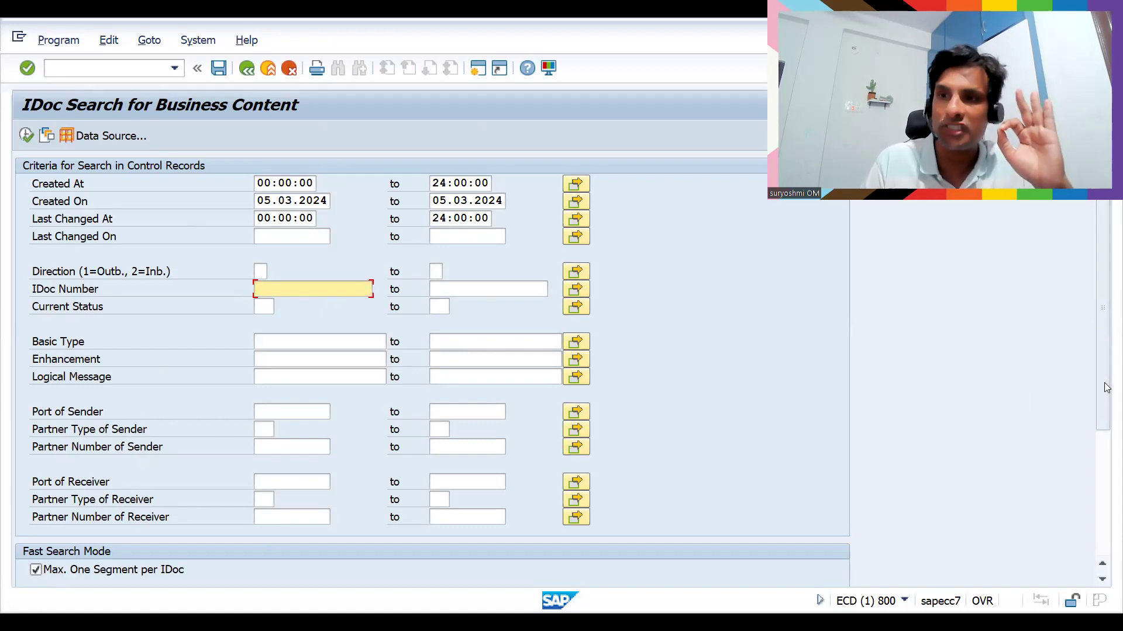
left_click_drag(1107, 387, 1104, 522)
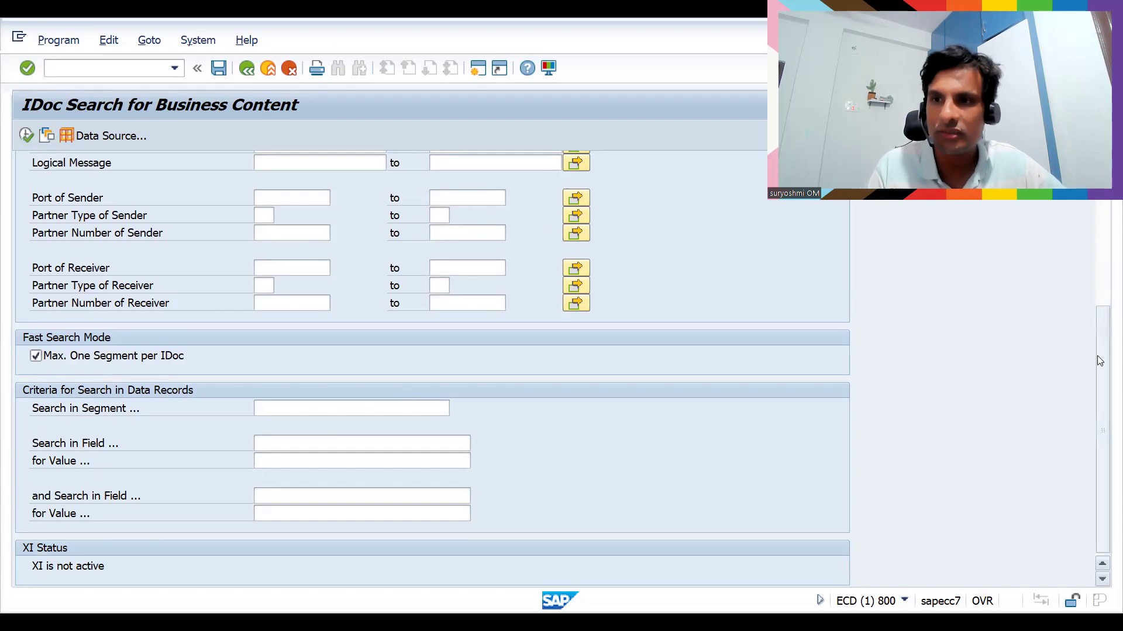
left_click_drag(1104, 350, 1107, 246)
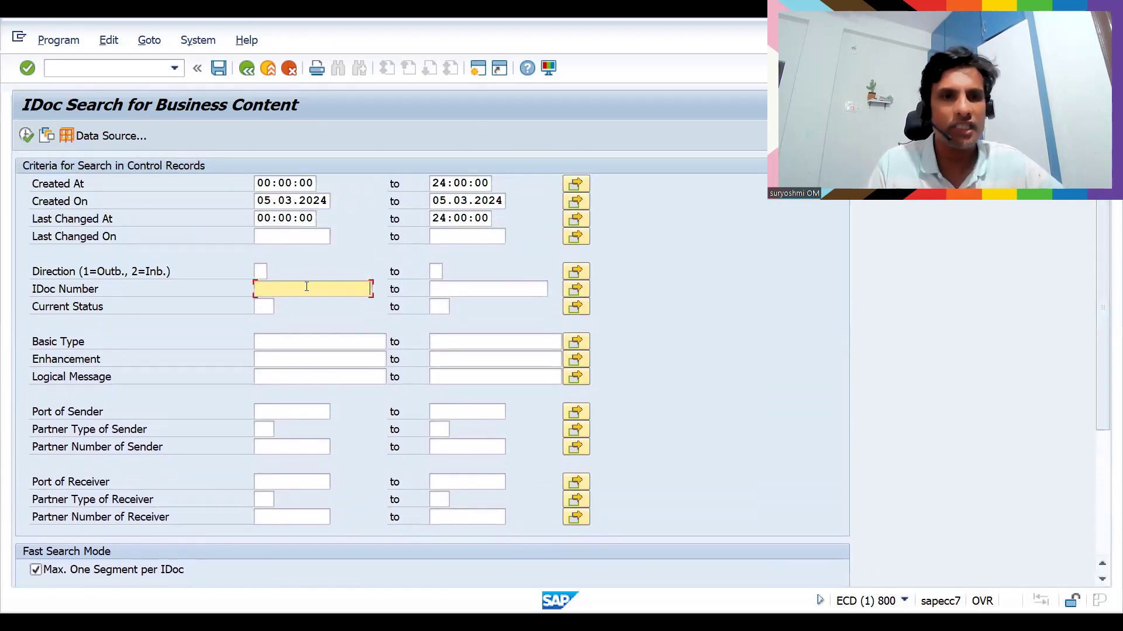
key("space")
key("Down")
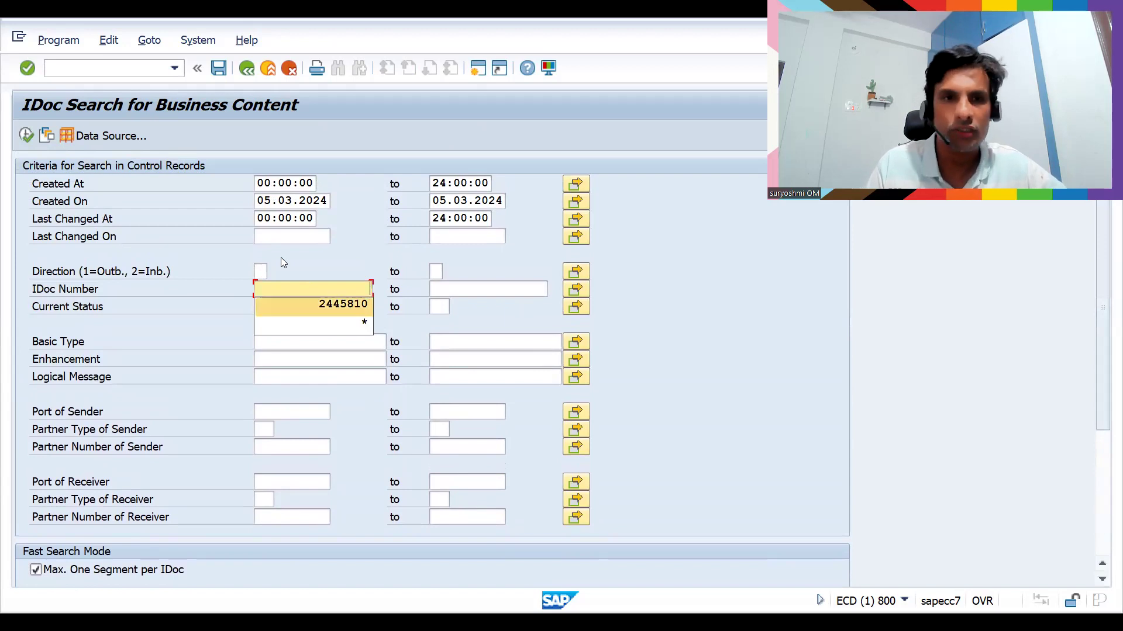
key("Return")
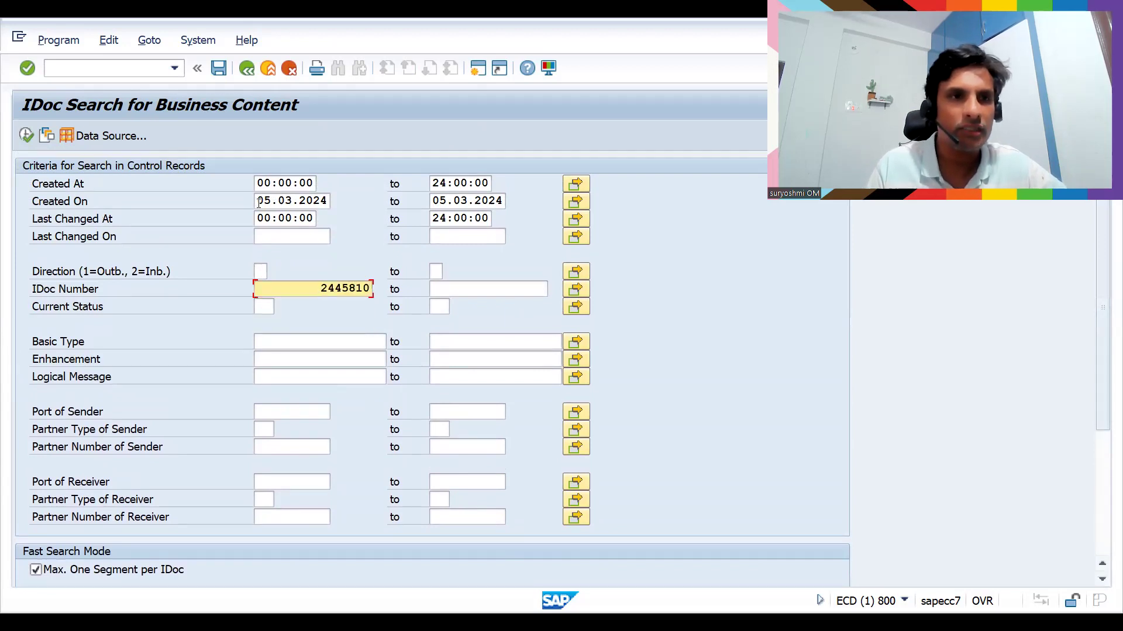
left_click_drag(261, 200, 366, 196)
key("Delete")
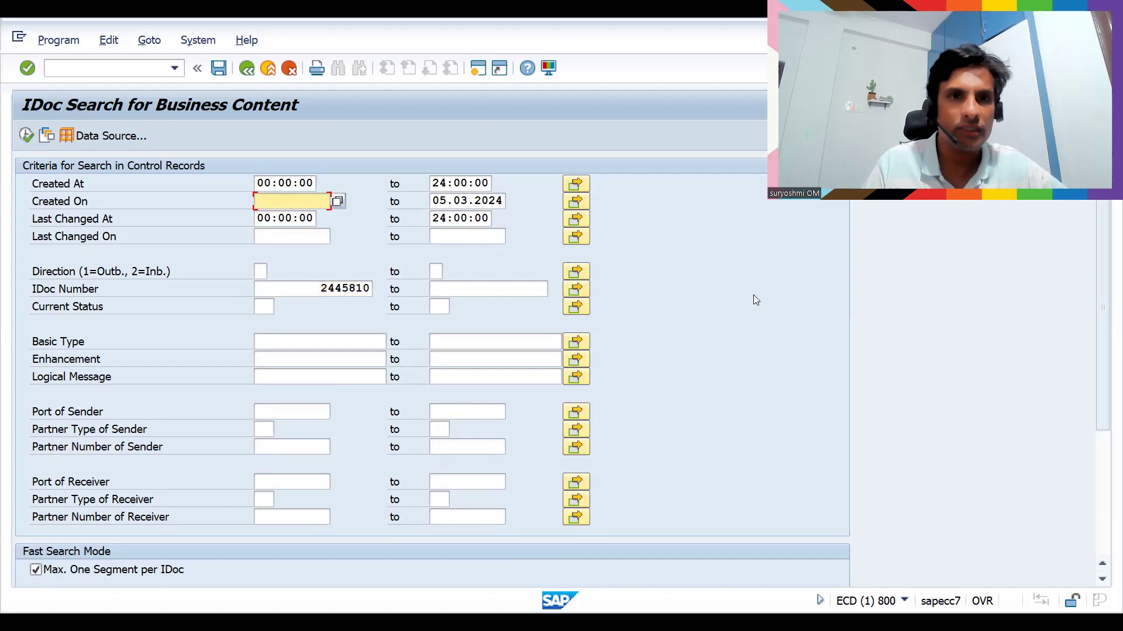
Set the segment for the data record search to E1EDK01
left_click_drag(1104, 310, 1102, 442)
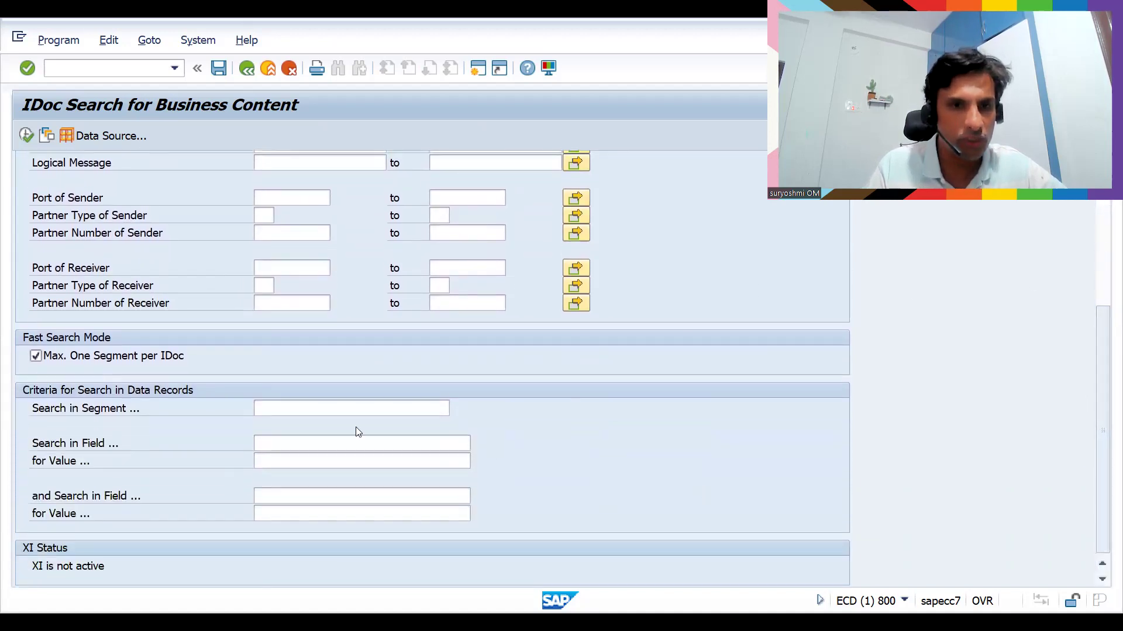
left_click(342, 407)
key("Down")
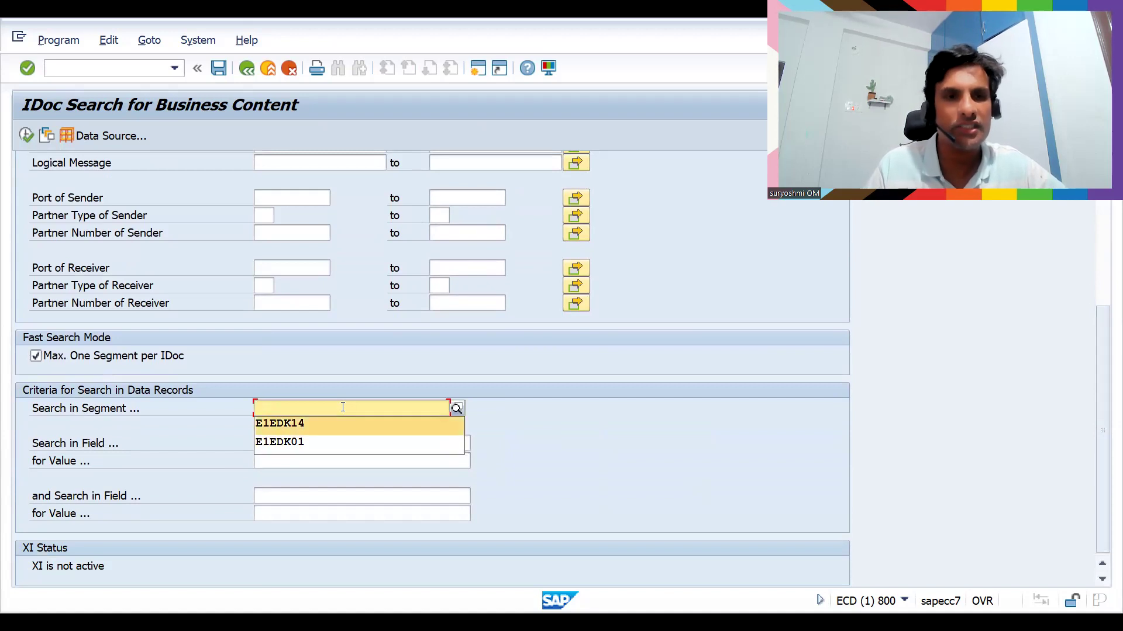
key("Return")
key("BackSpace")
key("BackSpace")
key("BackSpace")
key("BackSpace")
key("BackSpace")
key("BackSpace")
key("BackSpace")
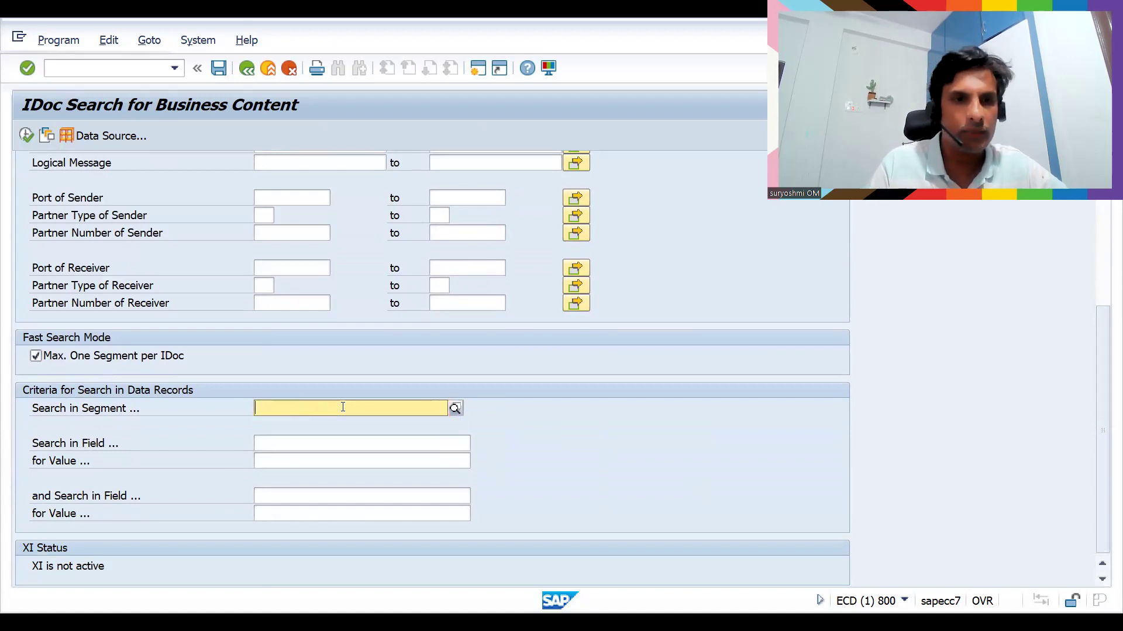
key("Down")
key("Down")
key("Down")
key("Return")
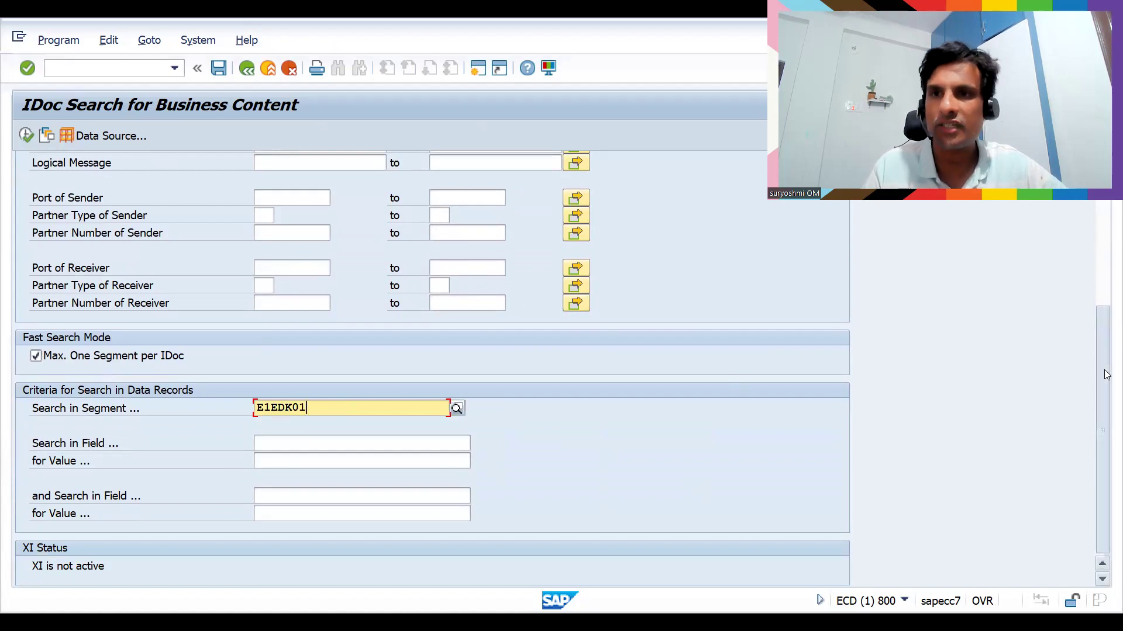
Start transaction WE02 in a new session, keeping the IDoc search session open
scroll(1106, 374, "up", 4)
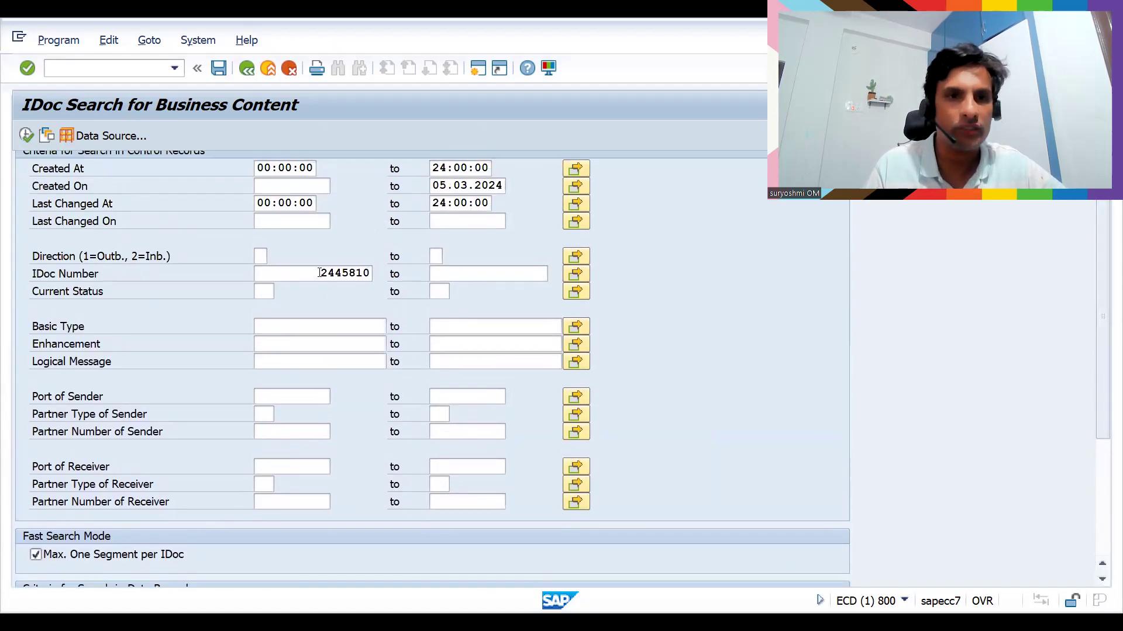
left_click(320, 274)
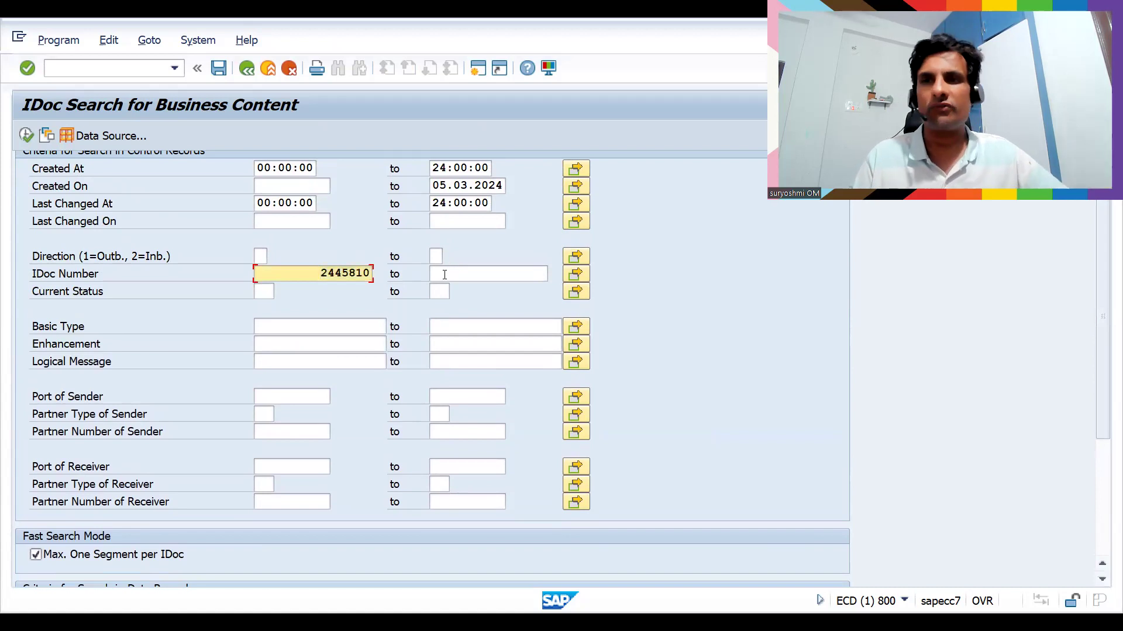
left_click(147, 70)
type("/OWE02")
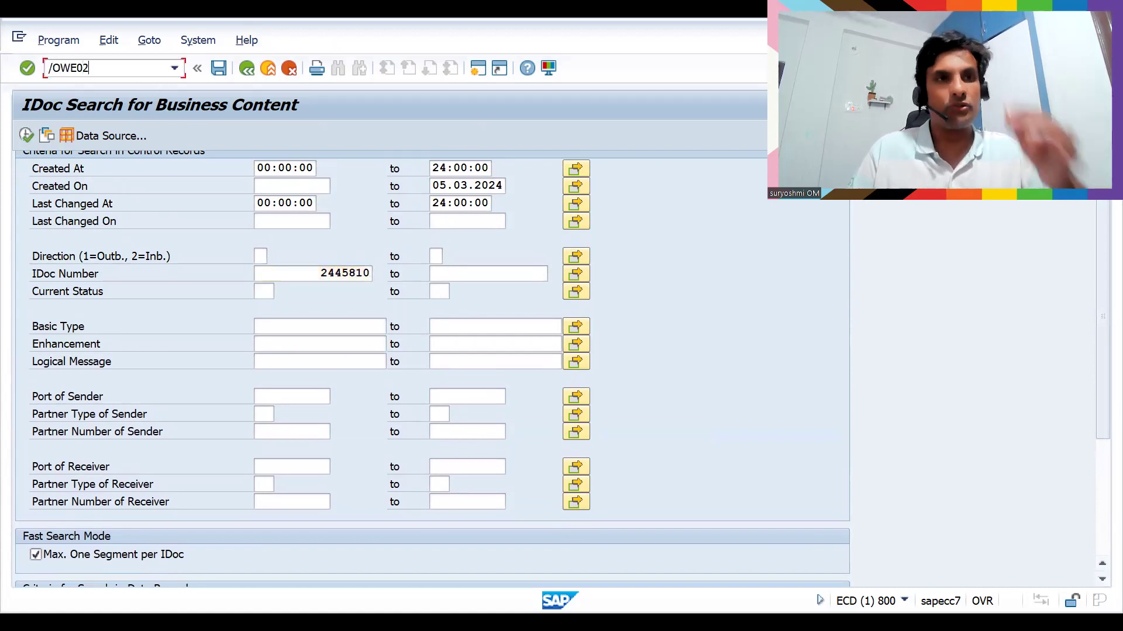
key("Return")
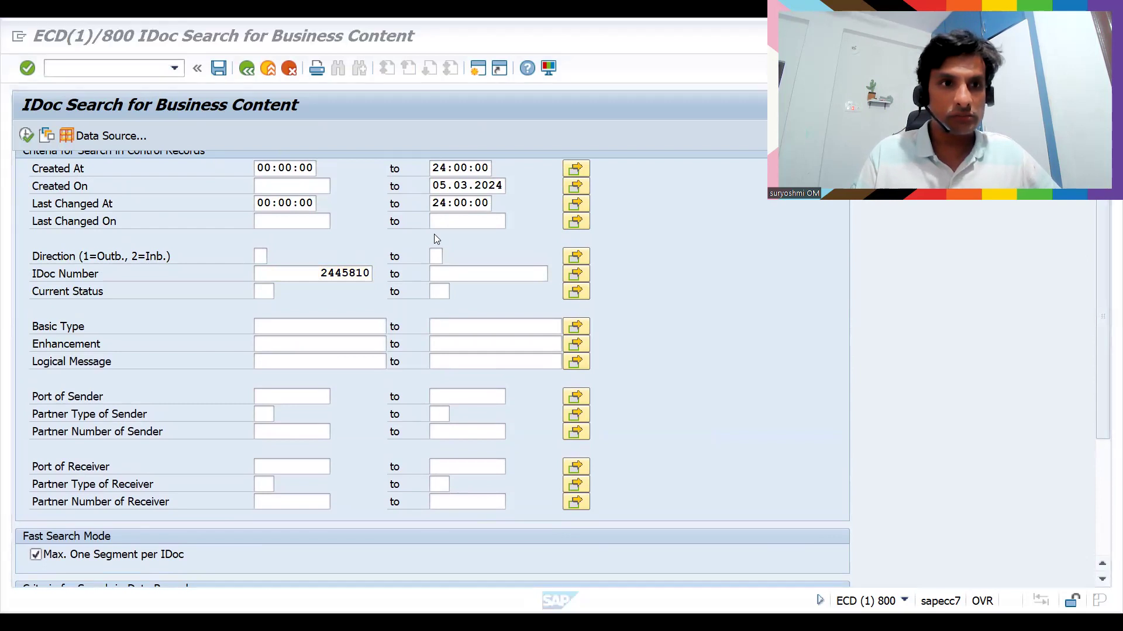
Select IDoc number 2445810 without a creation start date and run the IDoc list
left_click(290, 309)
type("2445810")
left_click(265, 219)
left_click_drag(264, 220, 351, 228)
key("Delete")
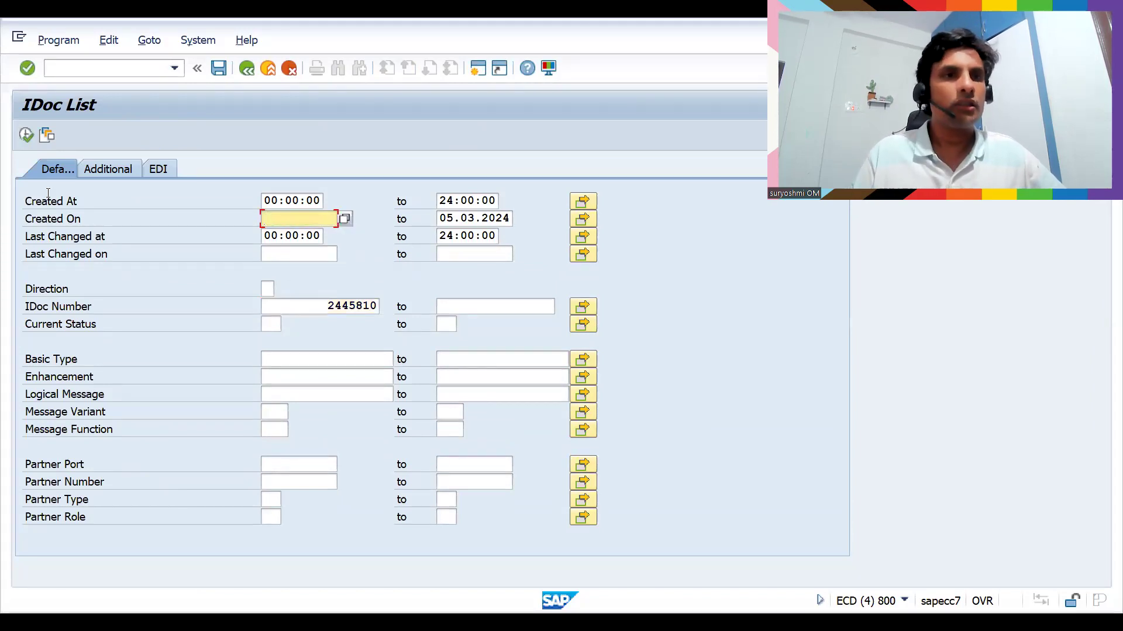
left_click(26, 136)
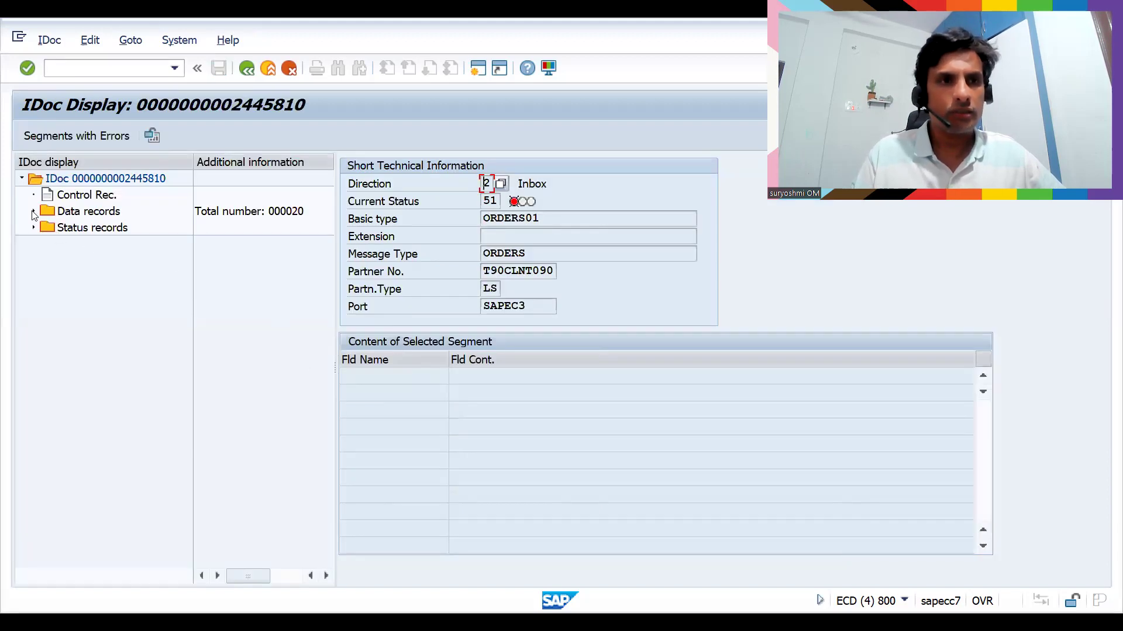
Expand the data records of IDoc 2445810, display segment E1EDK01, and select its BELNR value
left_click(34, 211)
double_click(90, 228)
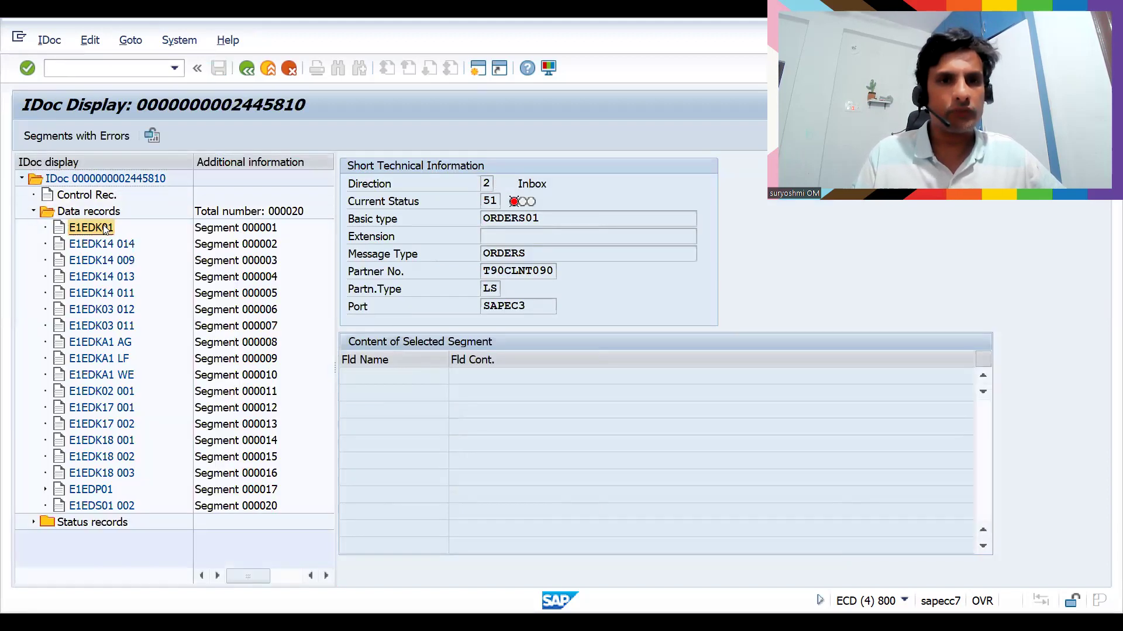
left_click(525, 478)
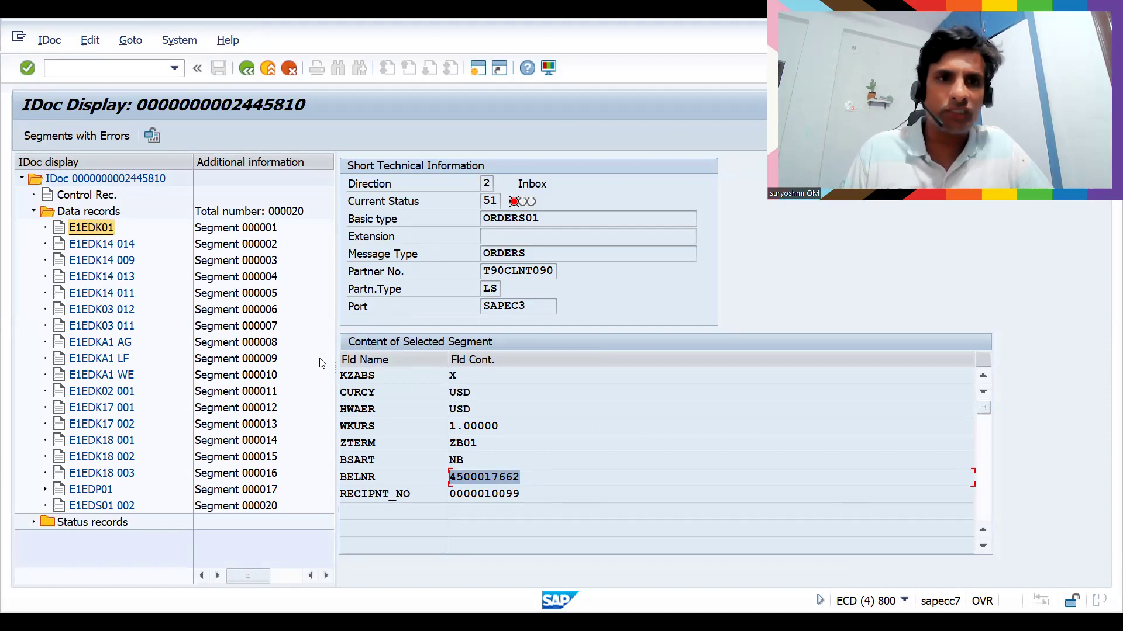
Return to the display of IDoc 2445810, show segment E1EDK14 014, and select its ORGID value
key("alt+Tab")
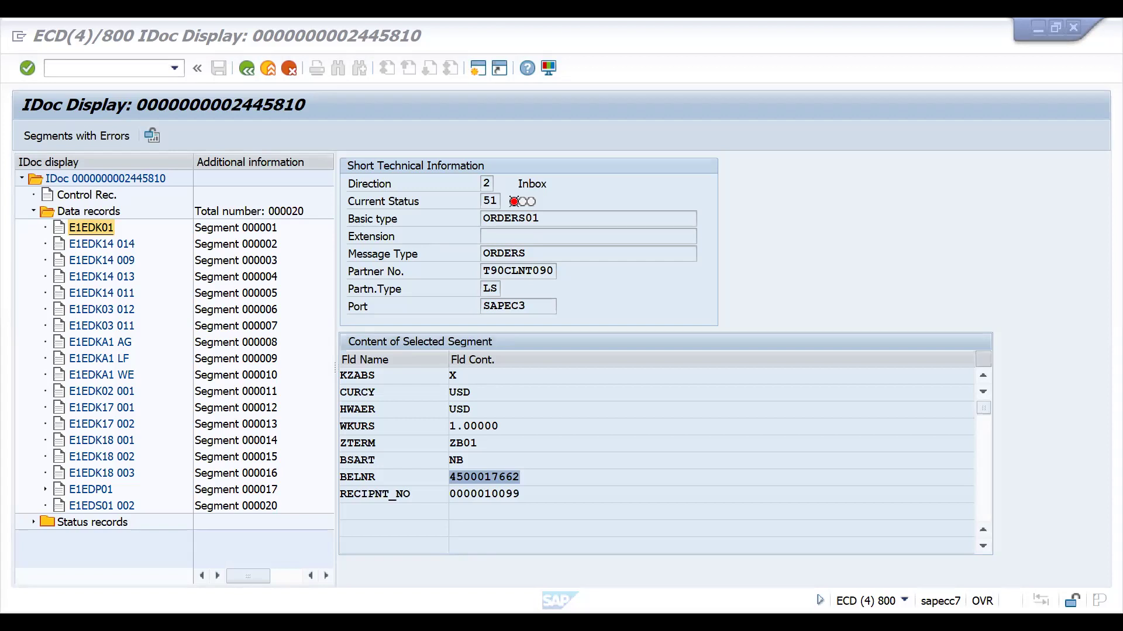
key("alt+Tab")
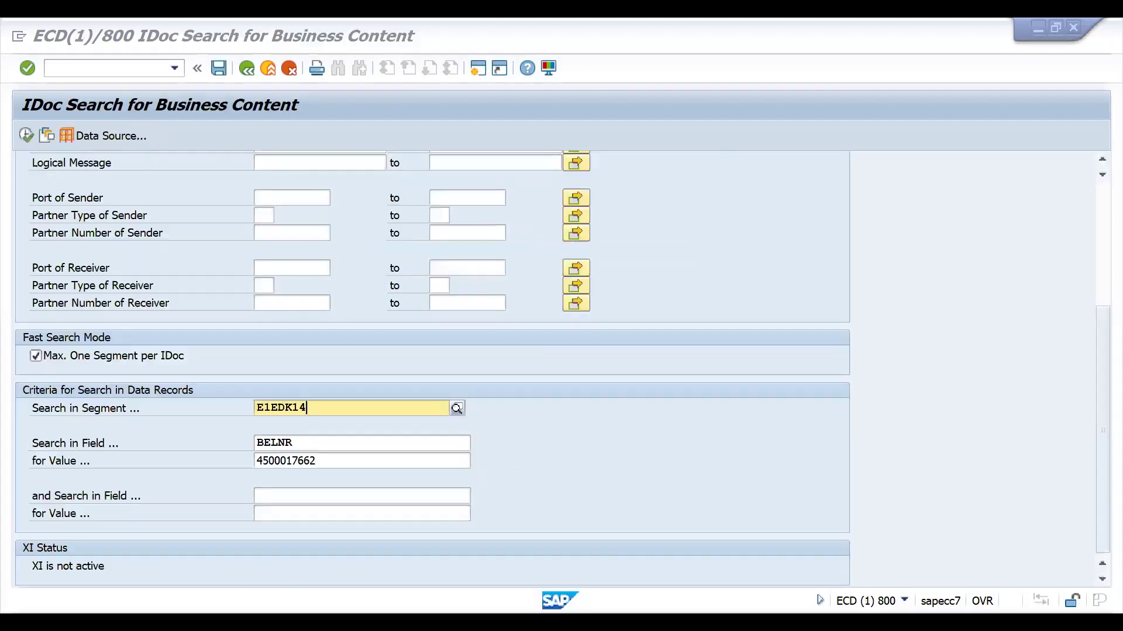
key("F8")
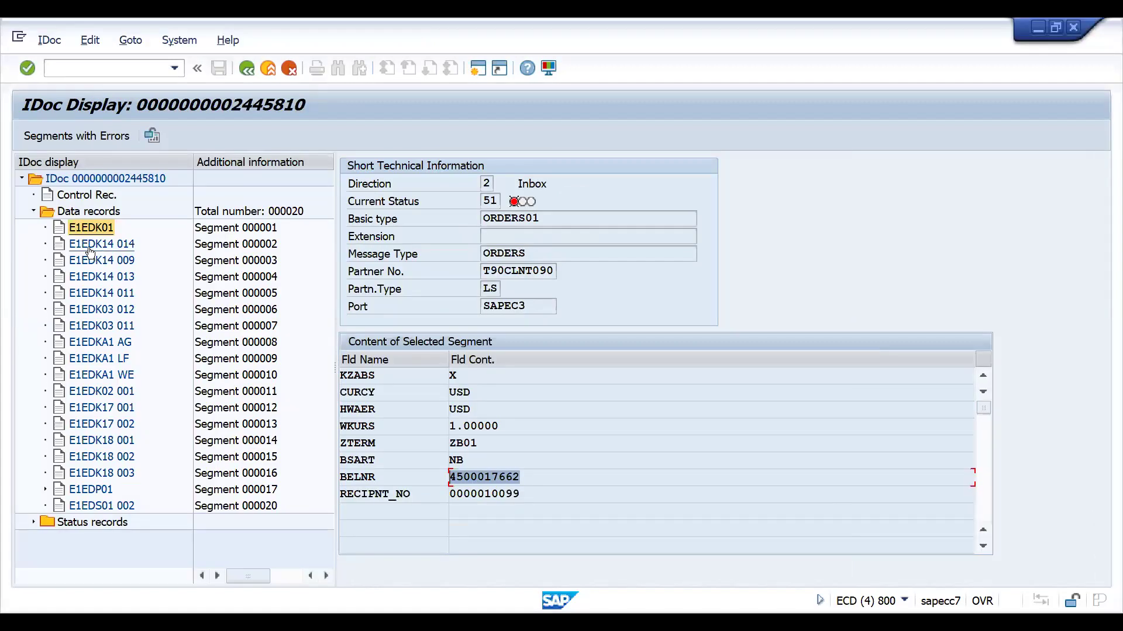
left_click(89, 245)
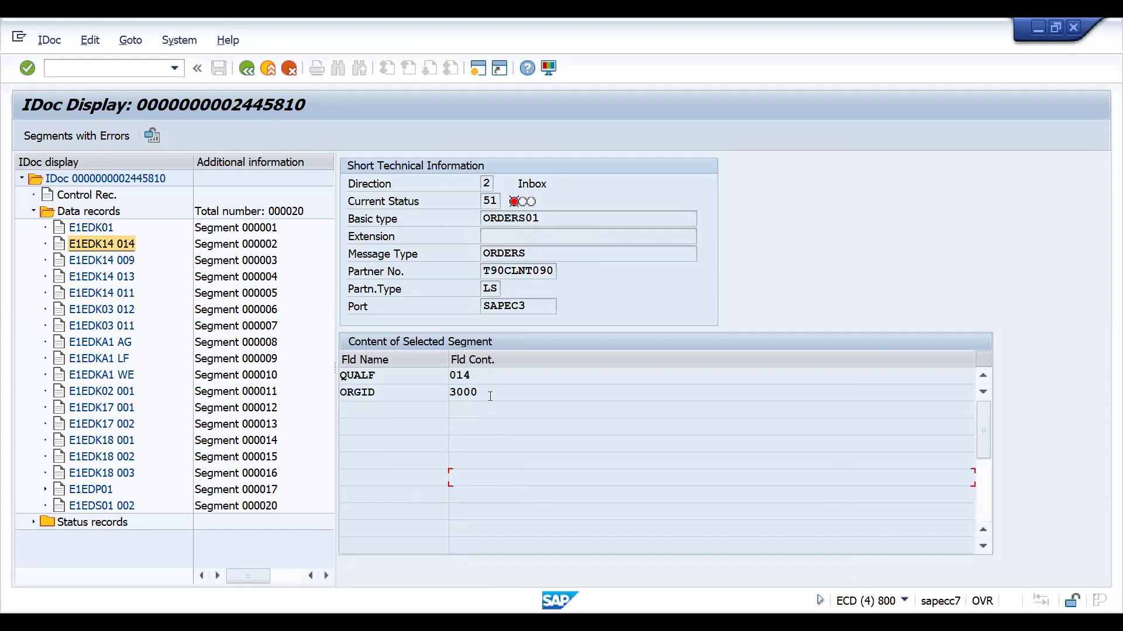
left_click_drag(491, 396, 403, 399)
Switch back to the IDoc search and set the data record criteria to field ORGID with value 3000
key("alt+Tab")
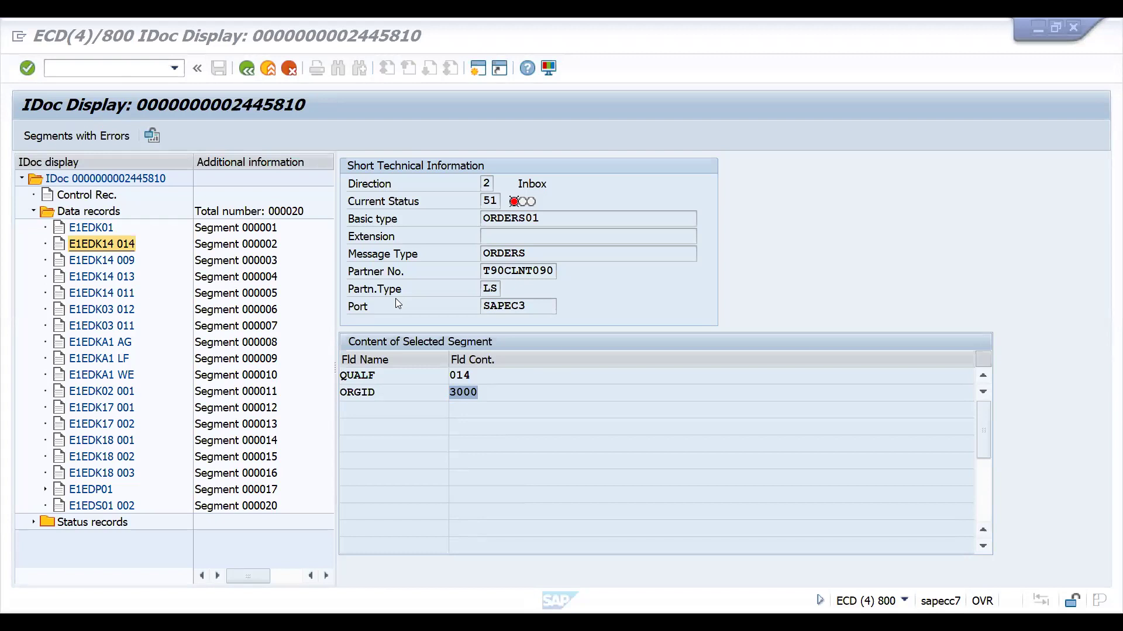
key("alt+Tab")
double_click(302, 443)
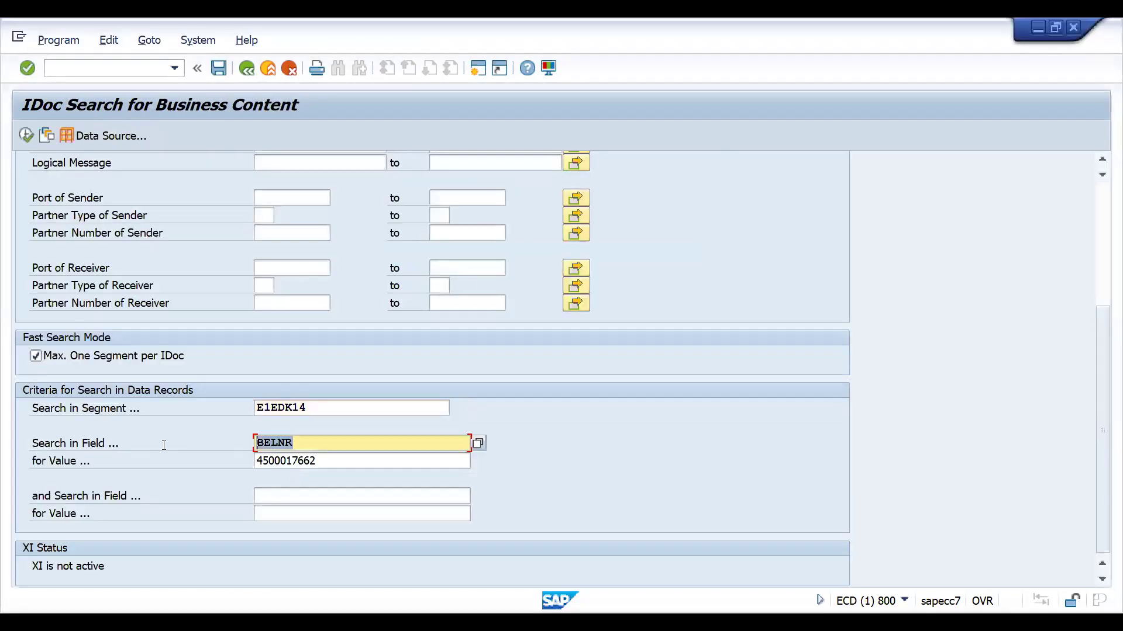
key("BackSpace")
key("Down")
key("Down")
key("Return")
key("Tab")
key("shift+End")
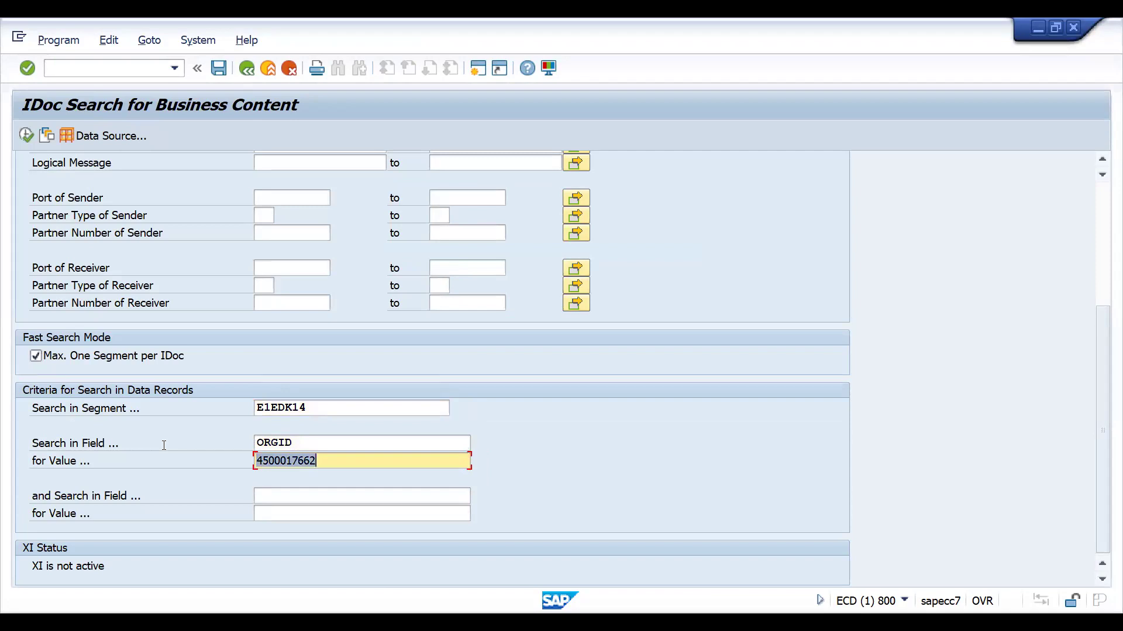
type("3000")
key("Return")
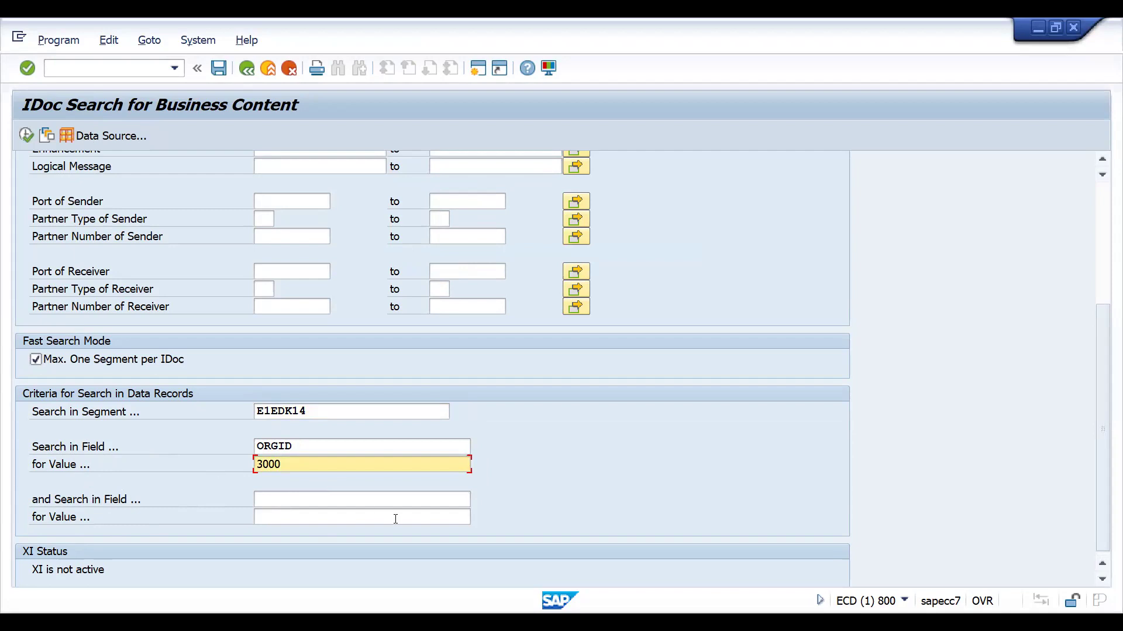
Check the control record criteria and the data record criteria of the IDoc search
left_click_drag(1103, 362, 1104, 199)
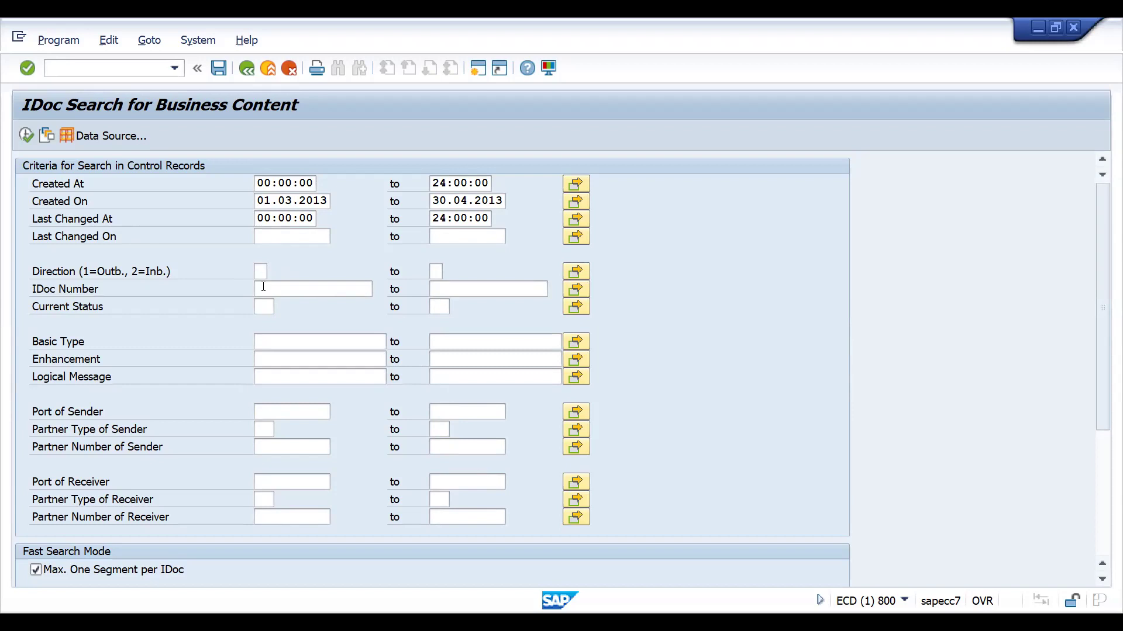
left_click(264, 311)
scroll(1107, 287, "down", 5)
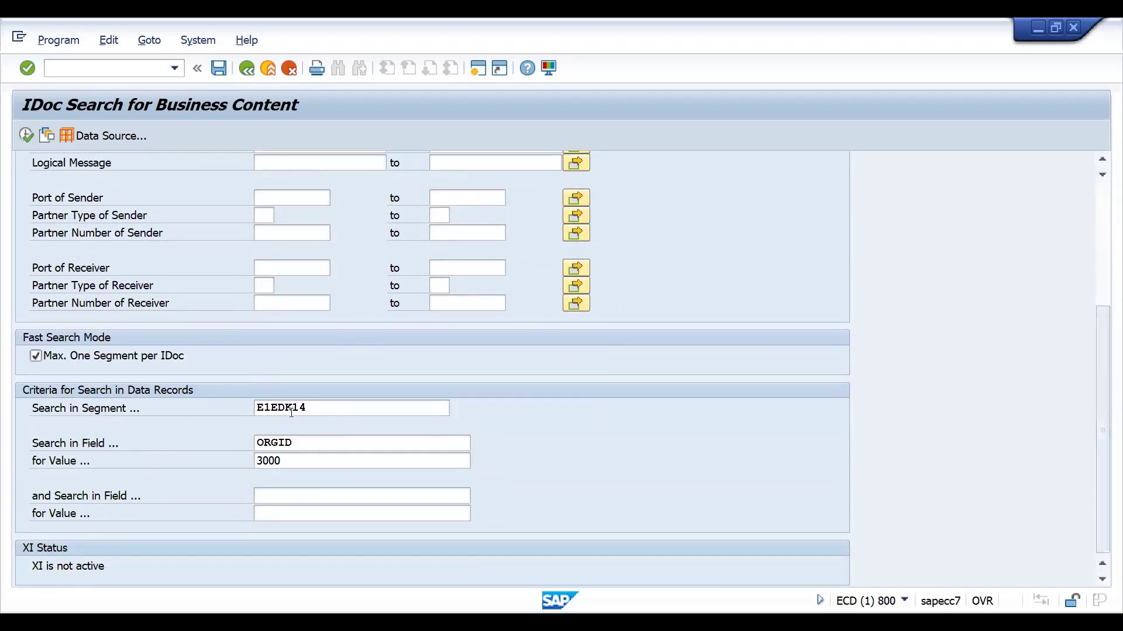
Run the IDoc search, decline to continue with its result, and restrict the criteria to direction 2 (inbound) and current status 51
left_click(26, 138)
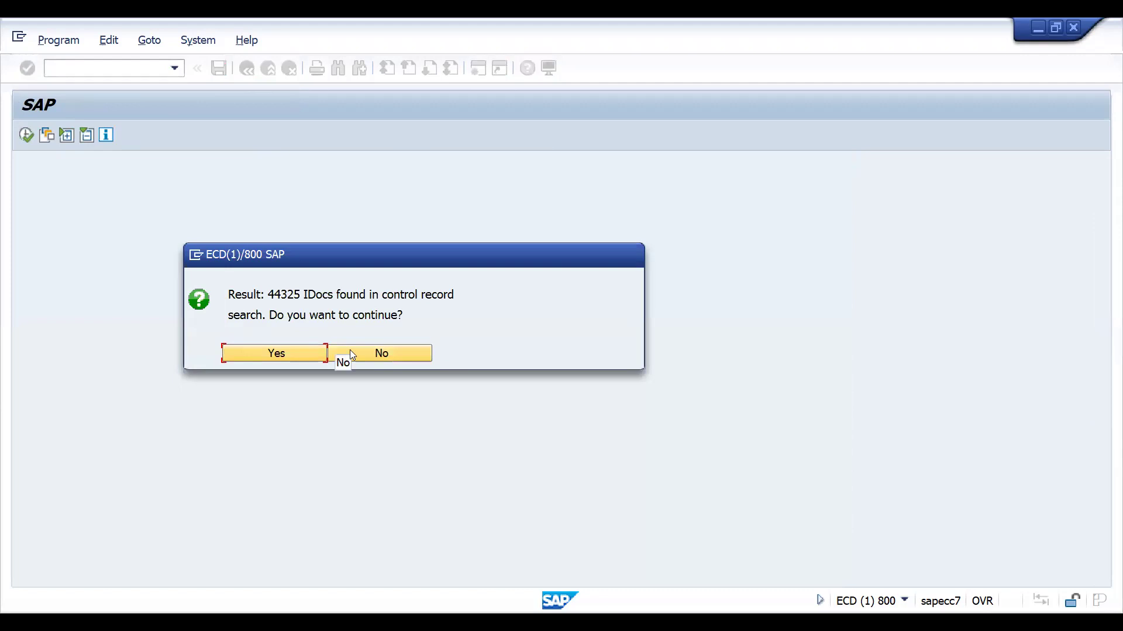
left_click(383, 352)
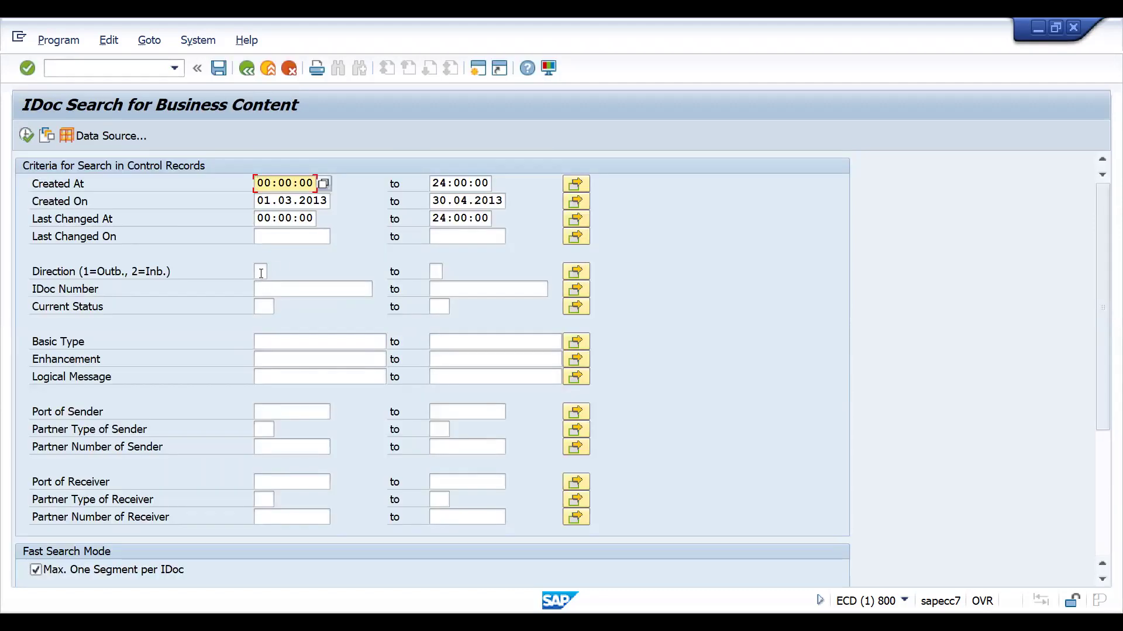
left_click(261, 271)
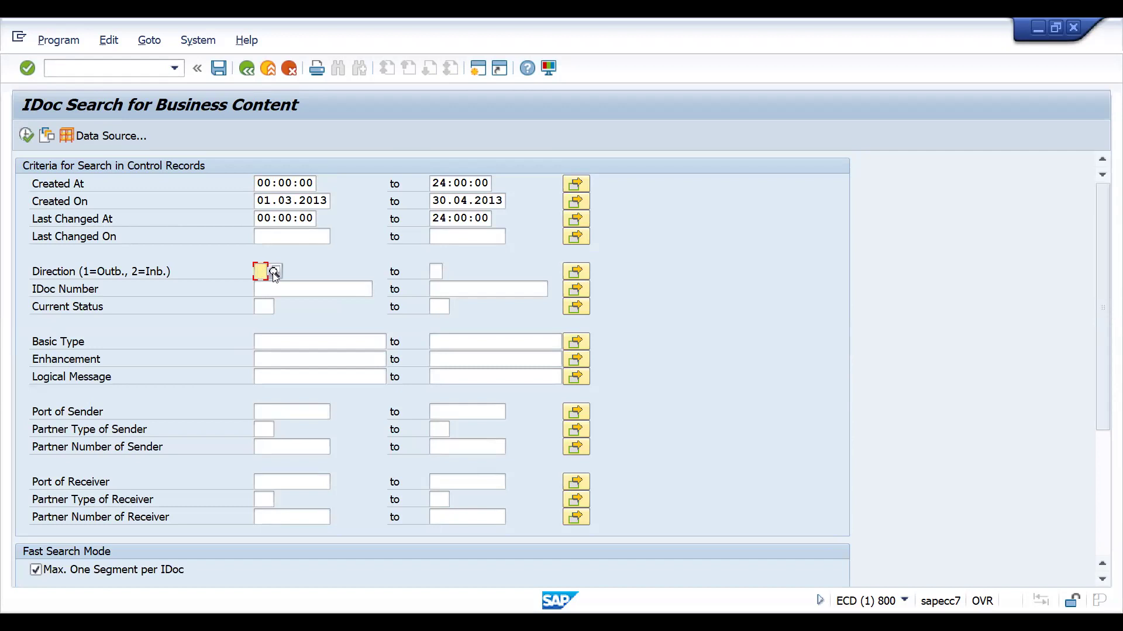
type("2")
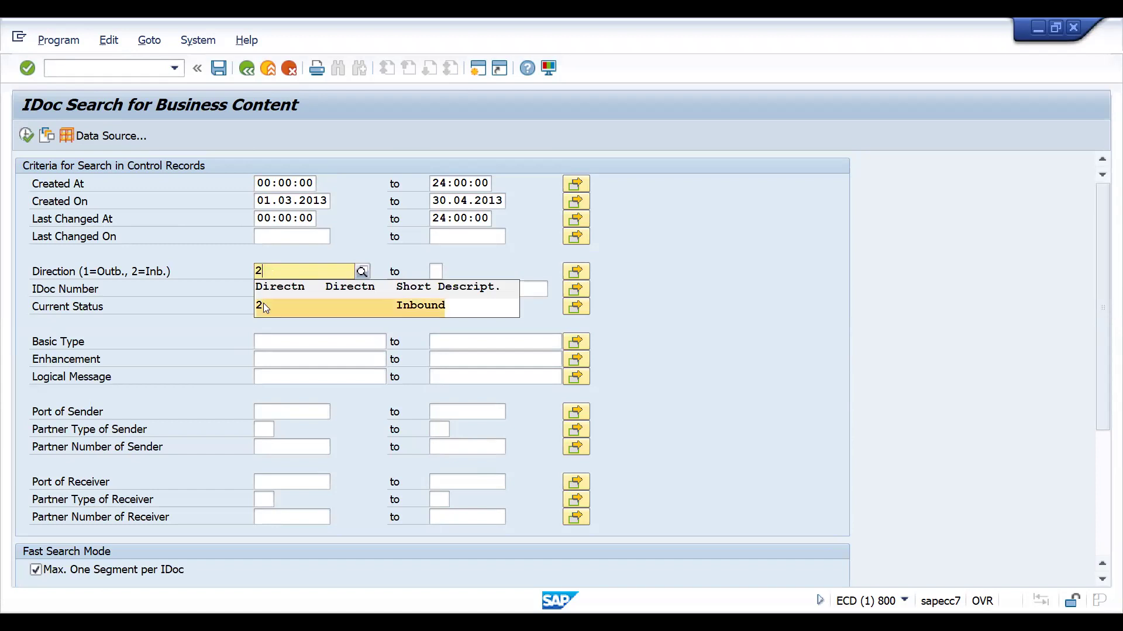
left_click(263, 303)
left_click(263, 307)
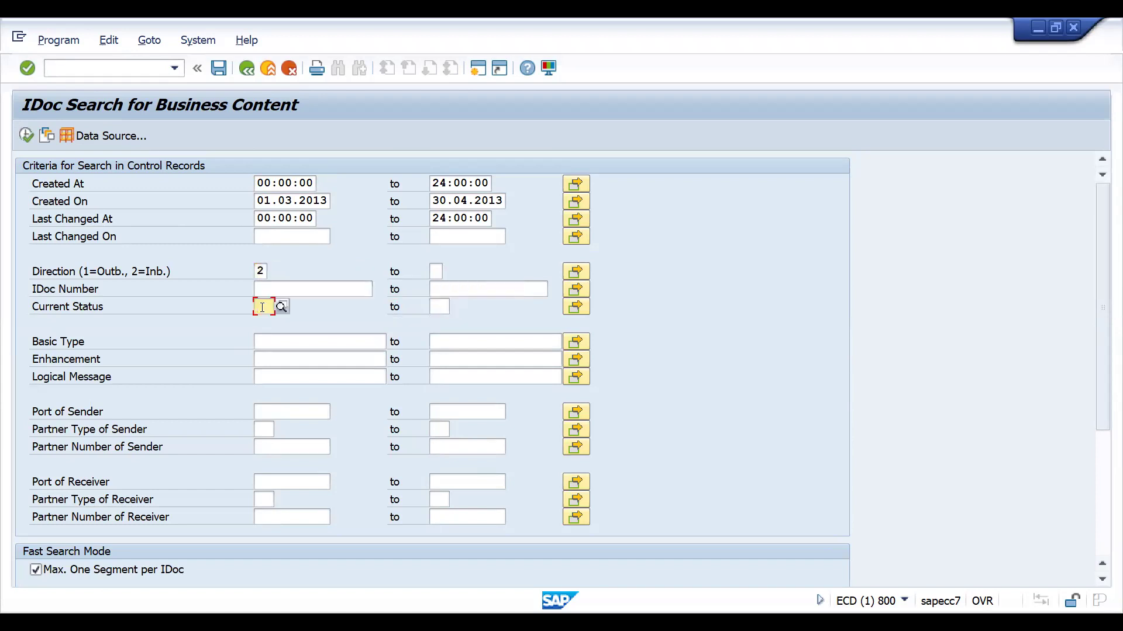
type("51")
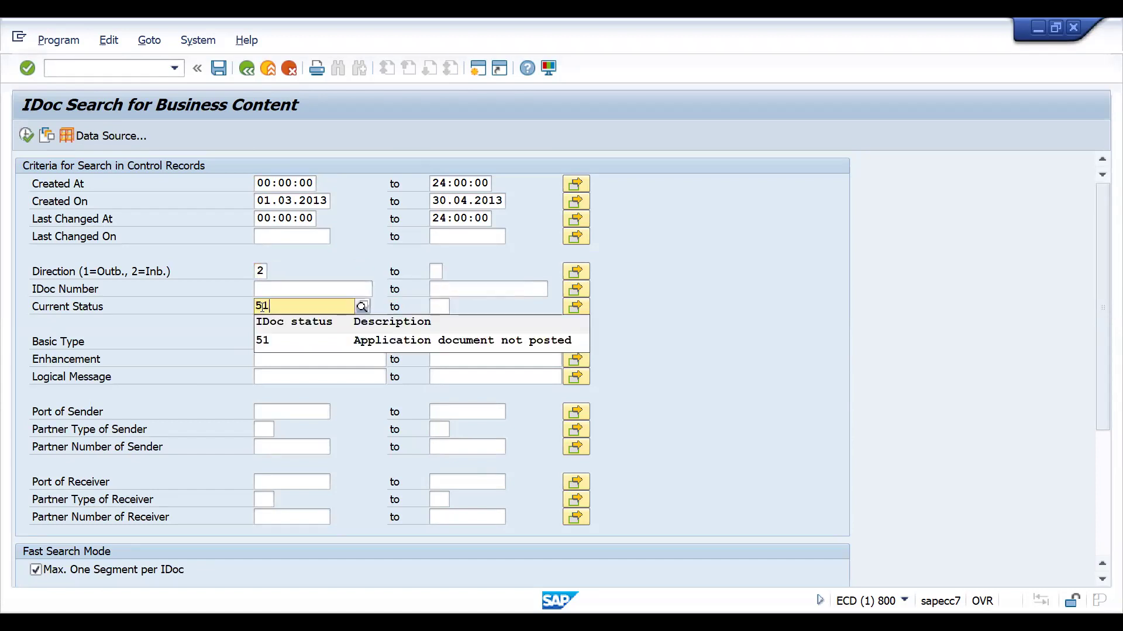
left_click(271, 343)
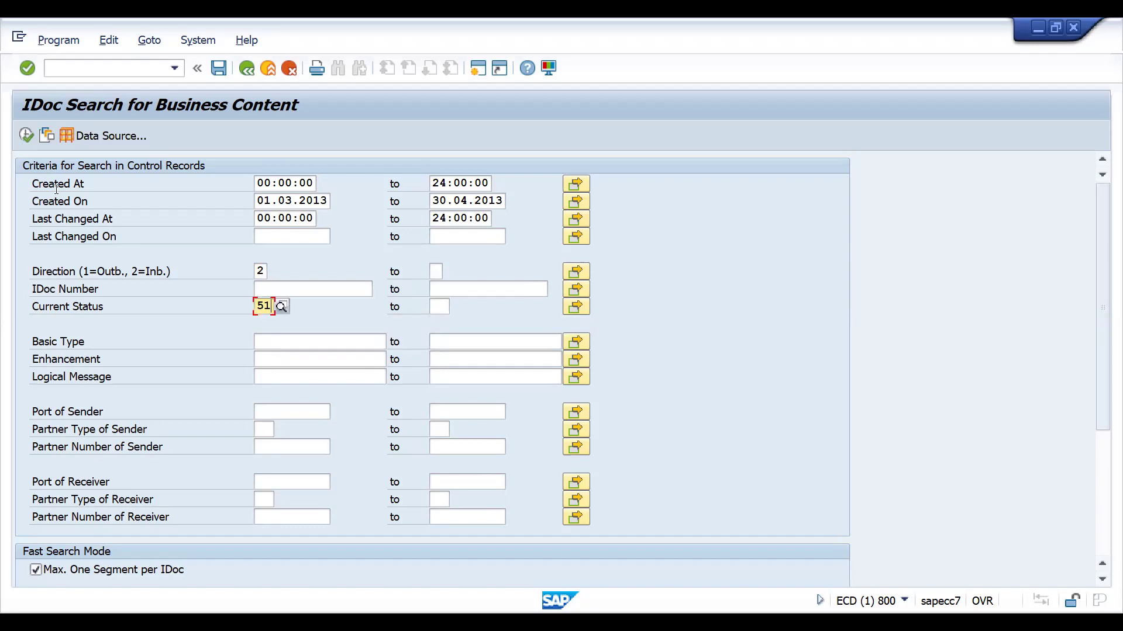
Run the restricted search, expand the segments of IDoc 2445810, and return to the search criteria
left_click(26, 135)
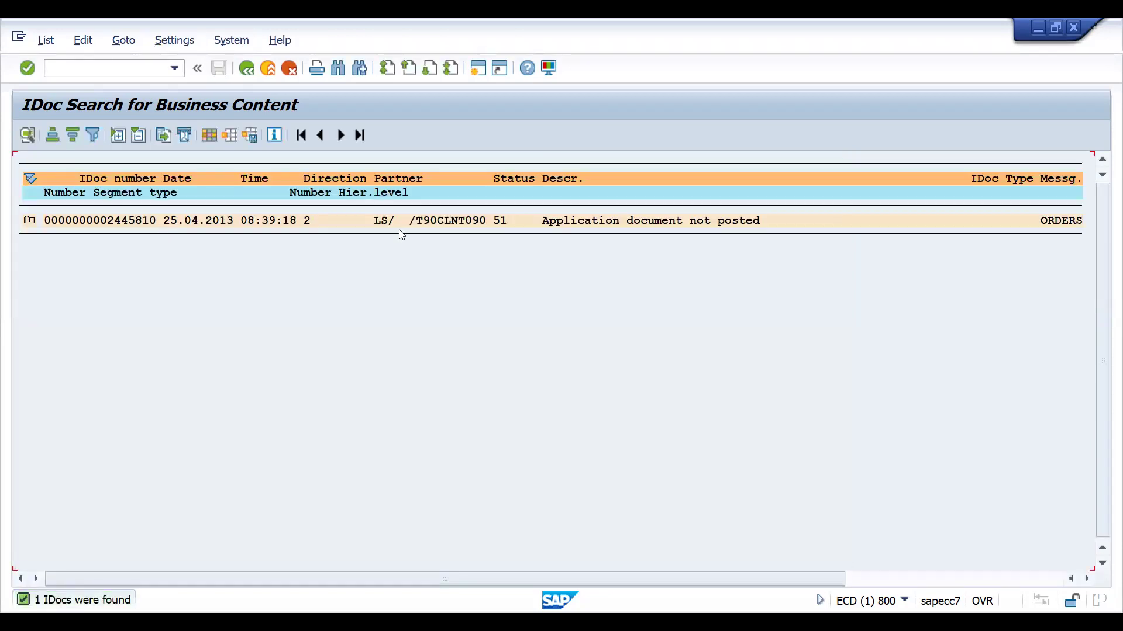
left_click(28, 221)
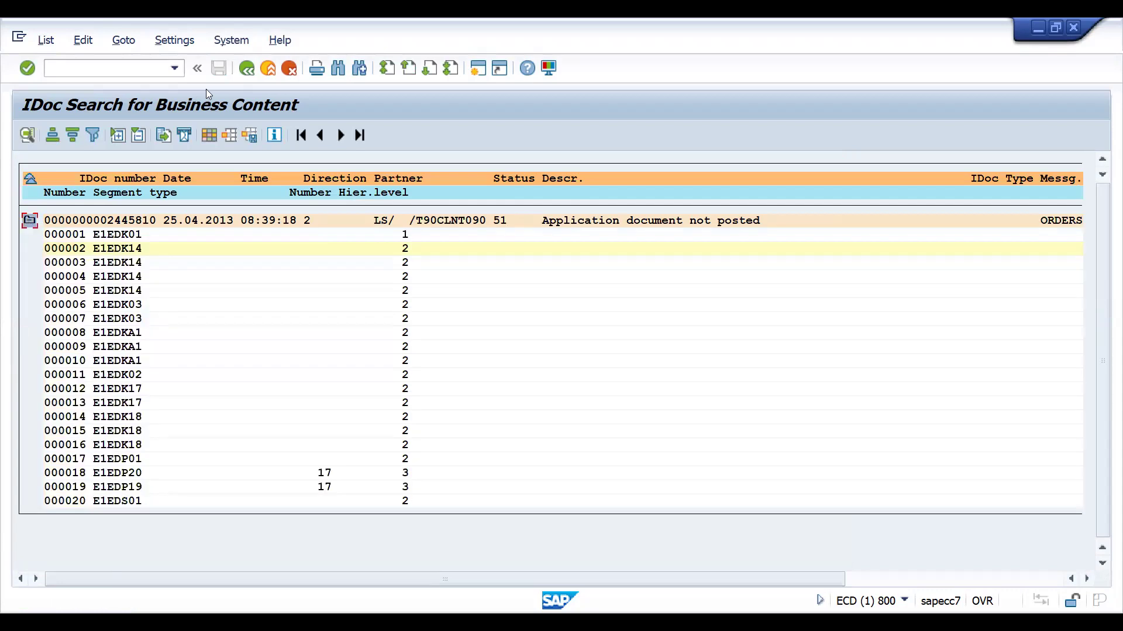
left_click(246, 68)
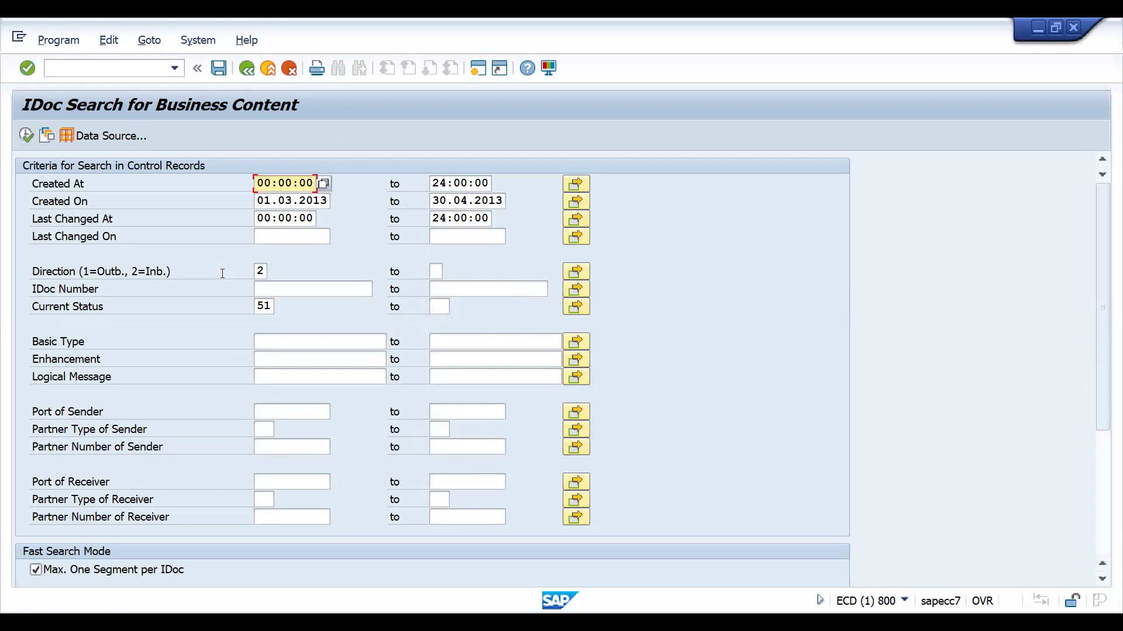
Clear the current status criterion, rerun the IDoc search, and decline to continue with its result
double_click(261, 307)
key("Delete")
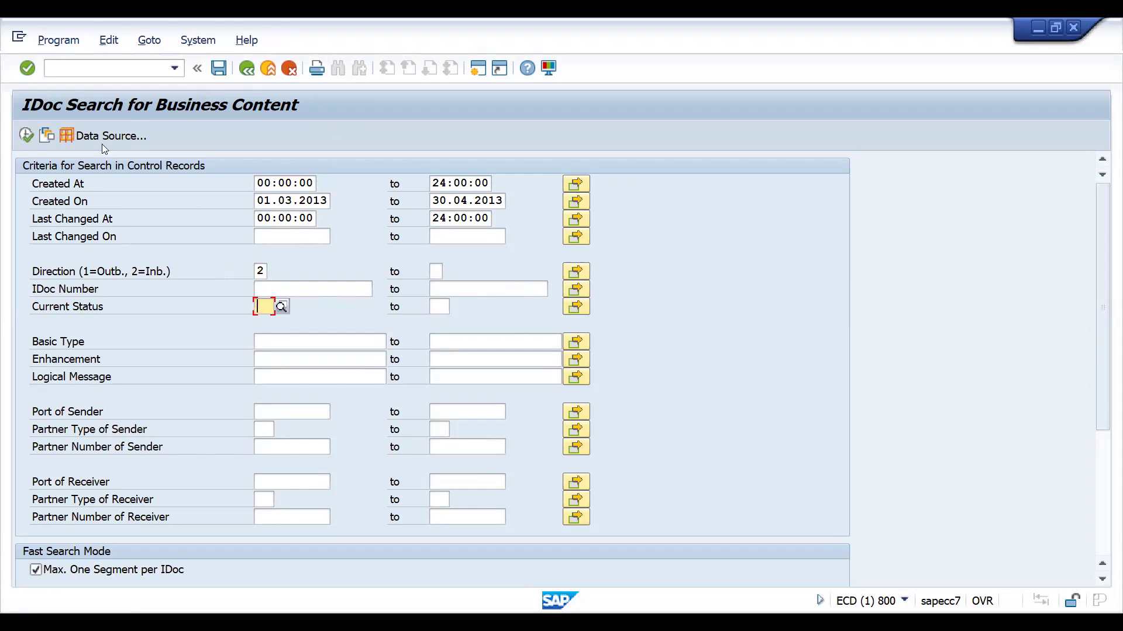
left_click(27, 137)
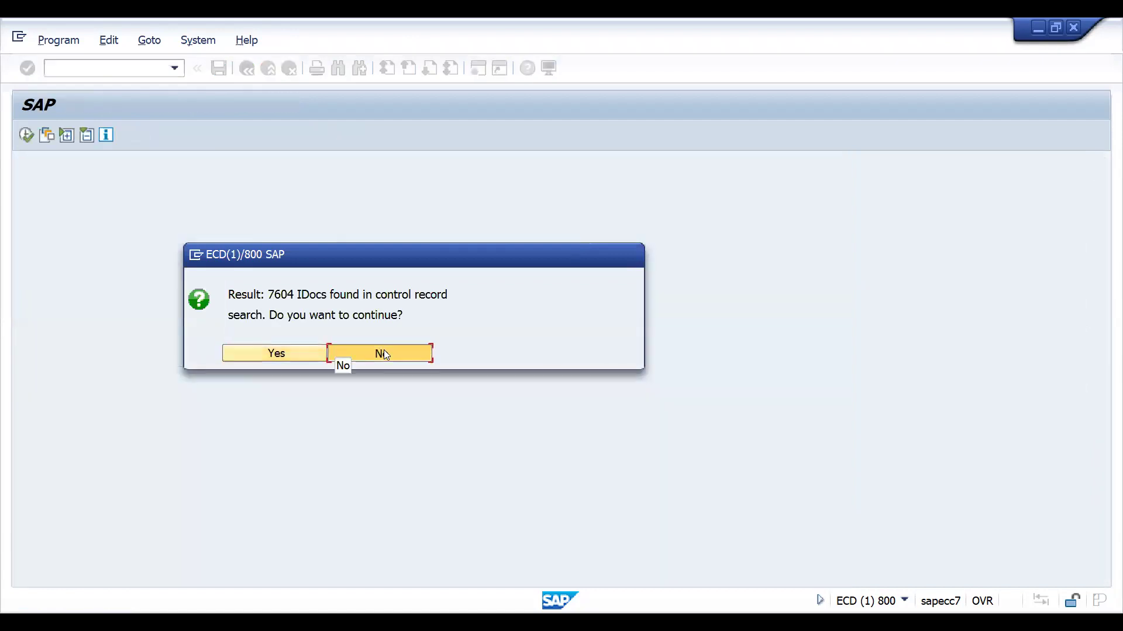
left_click(384, 349)
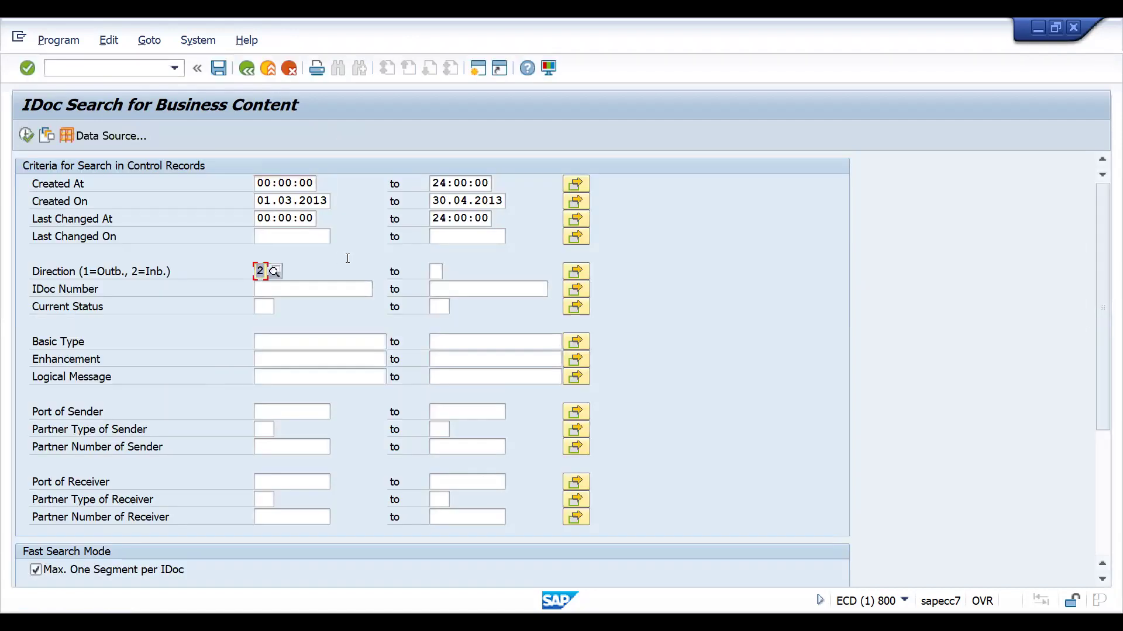
Clear the direction criterion and set the current status to 51, Application document not posted
key("Delete")
left_click(264, 307)
type("51")
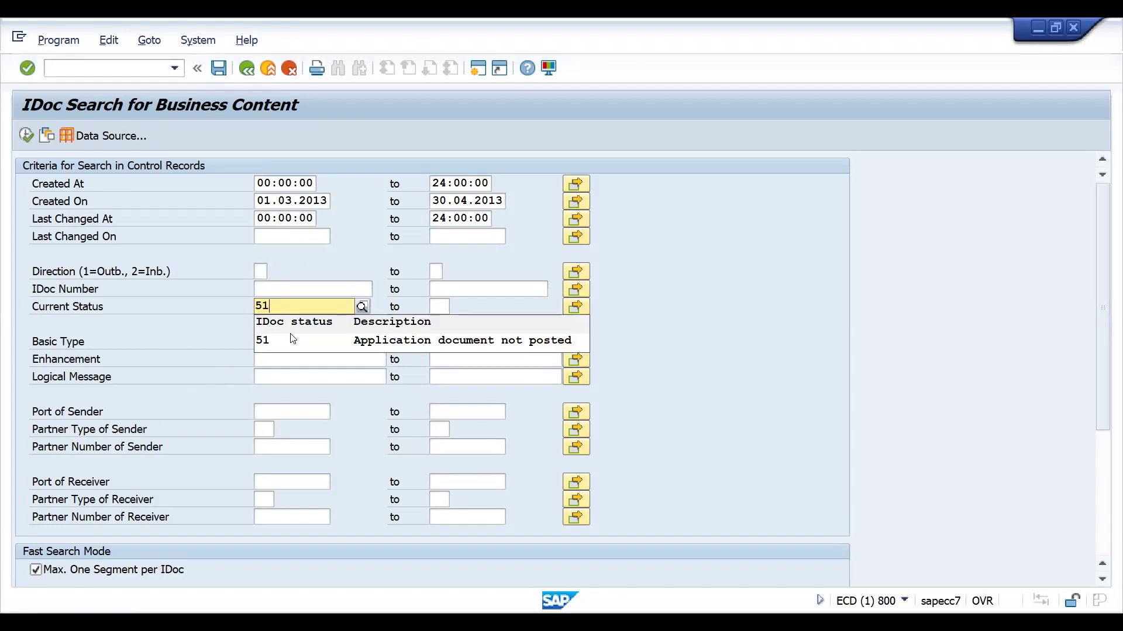
left_click(290, 337)
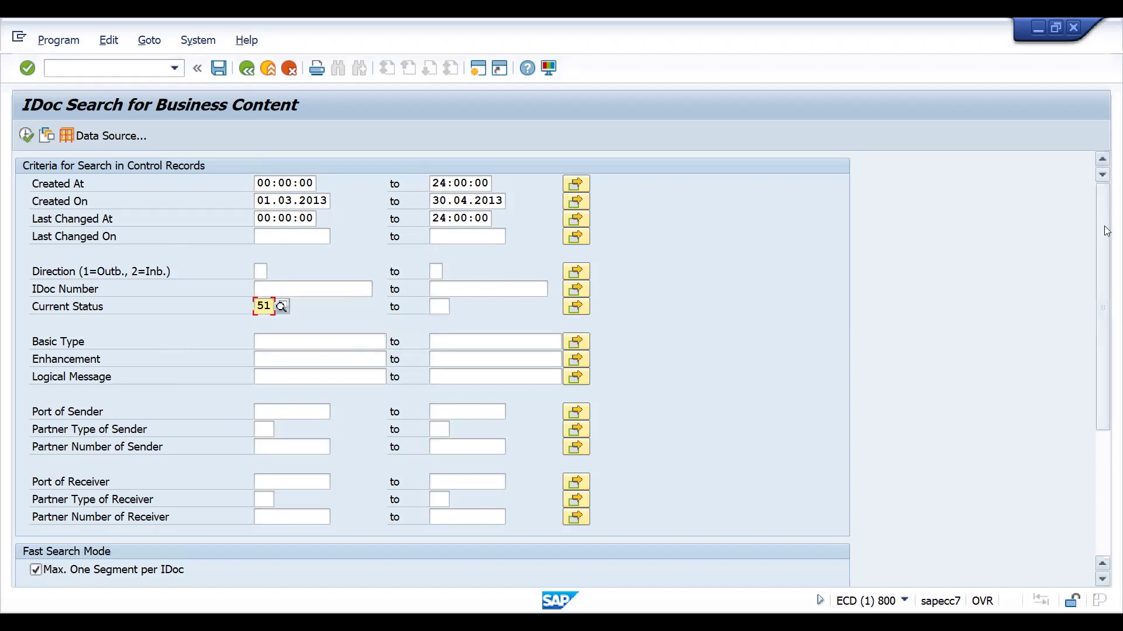
mouse_move(1104, 244)
left_mouse_down()
mouse_move(1106, 361)
mouse_move(1104, 226)
left_mouse_up()
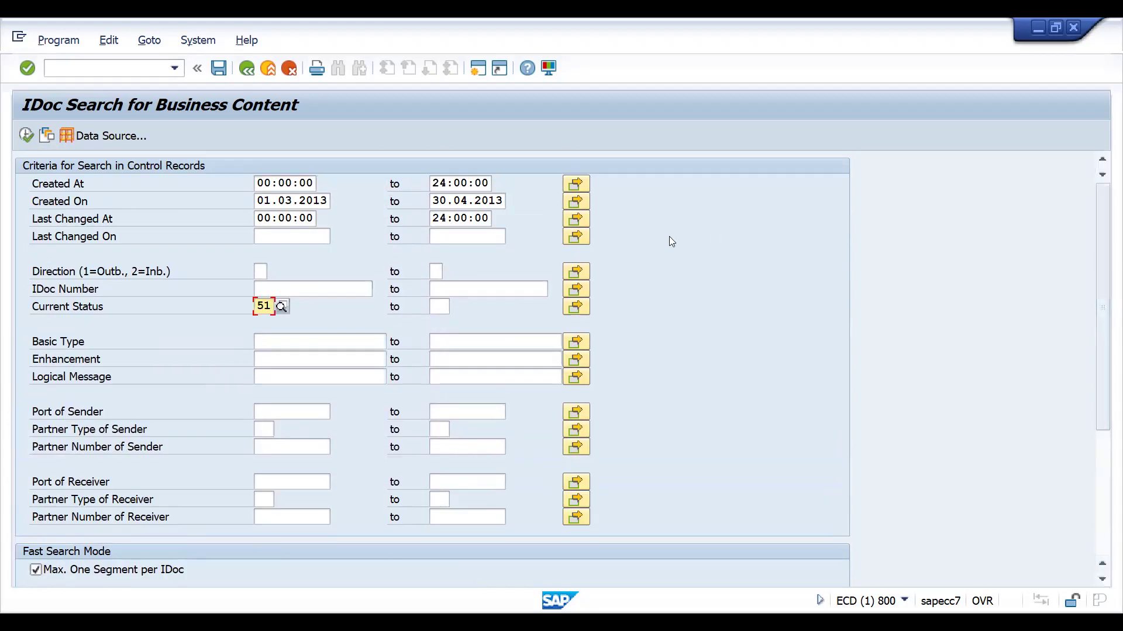
Set the end of the Created On range to 30.12.2013, run the search, and decline to continue with its result
left_click(456, 201)
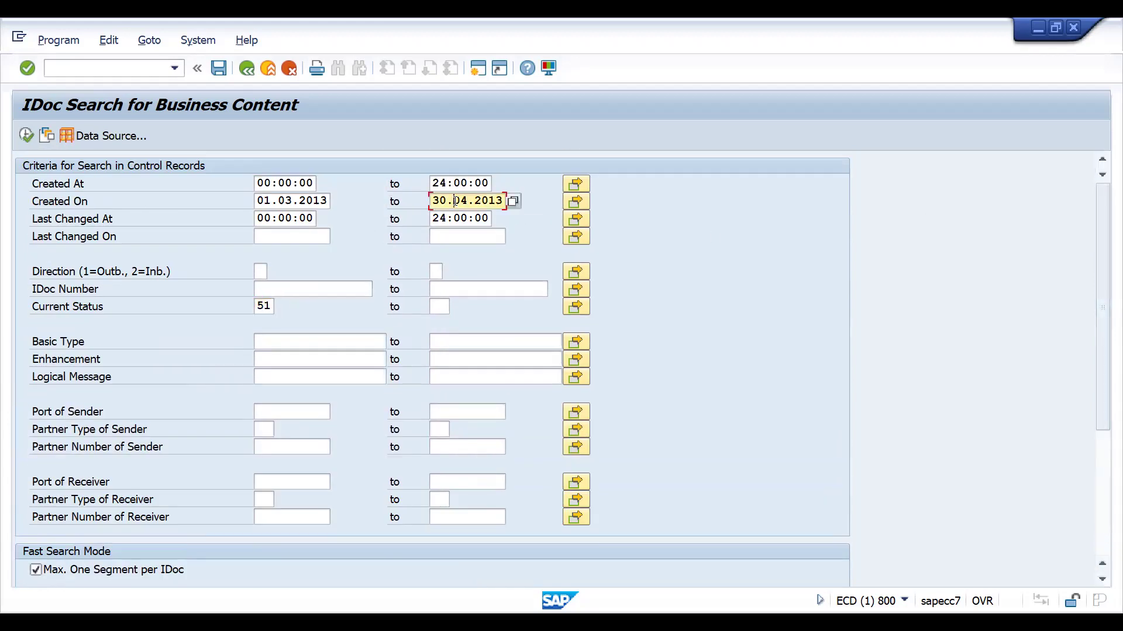
type("12.2013")
left_click(22, 138)
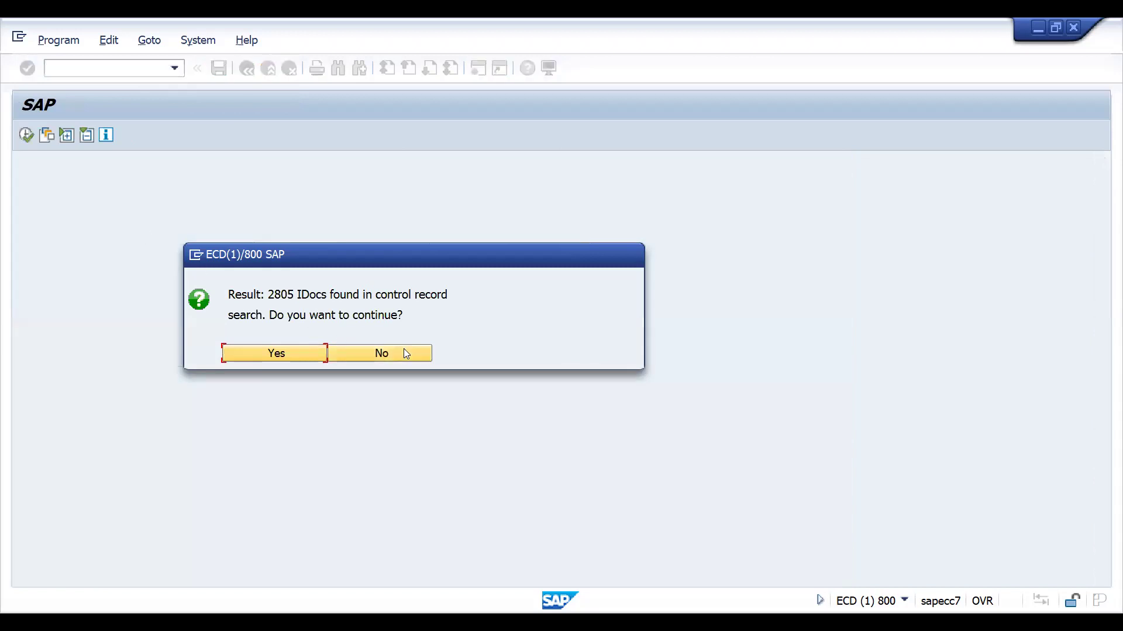
left_click(404, 351)
Set the direction to 2 (inbound), run the IDoc search, and agree to continue with its result
left_click(261, 272)
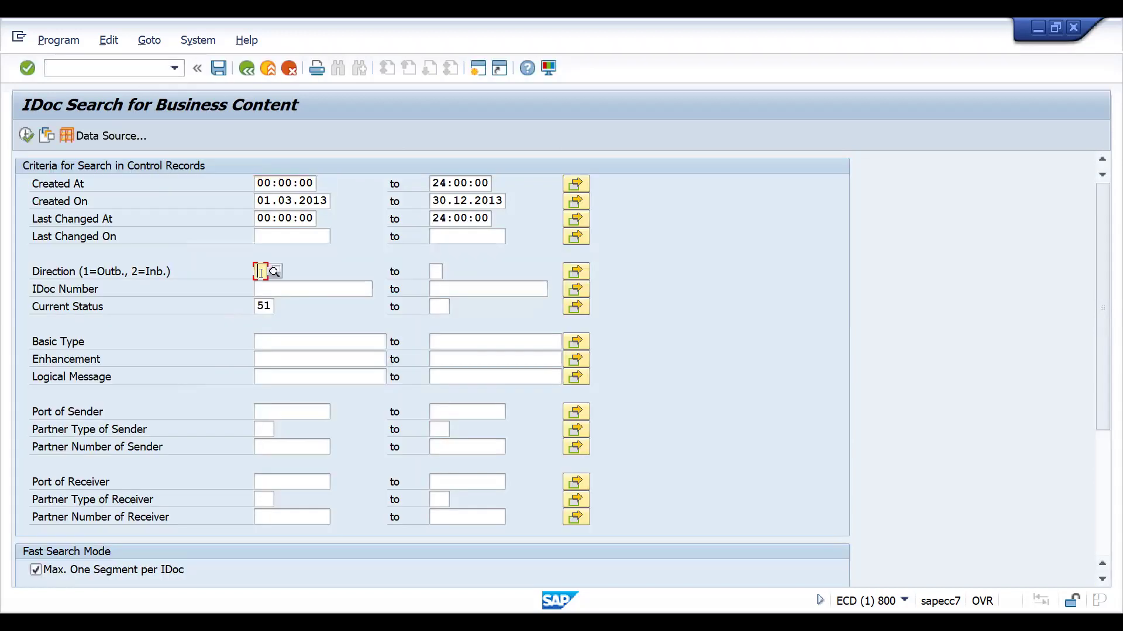
type("2")
left_click(26, 136)
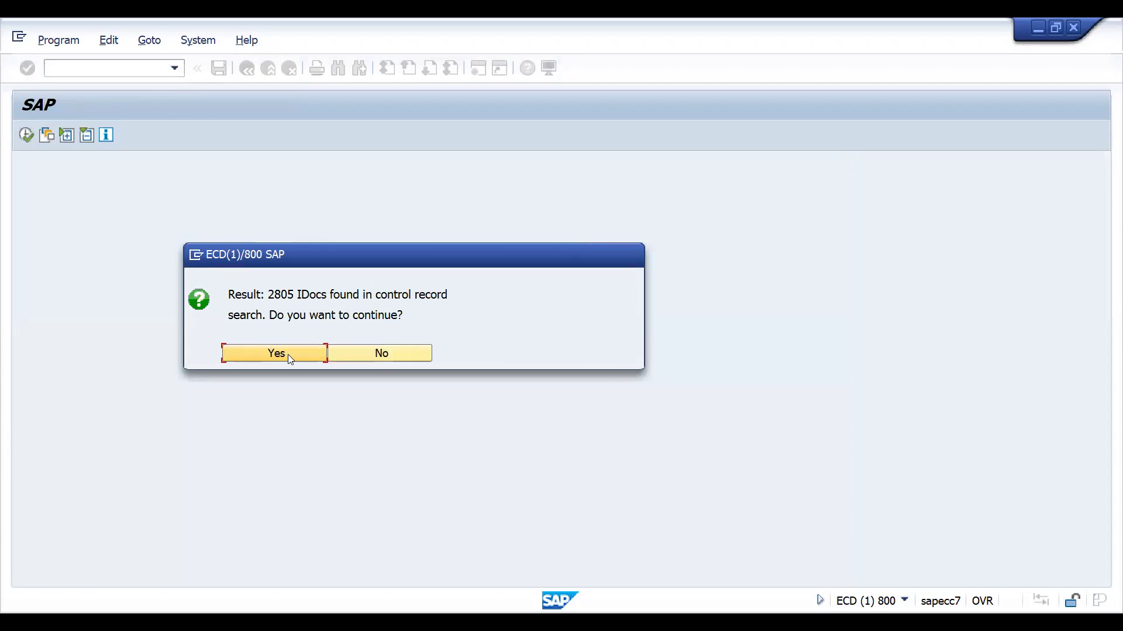
left_click(288, 355)
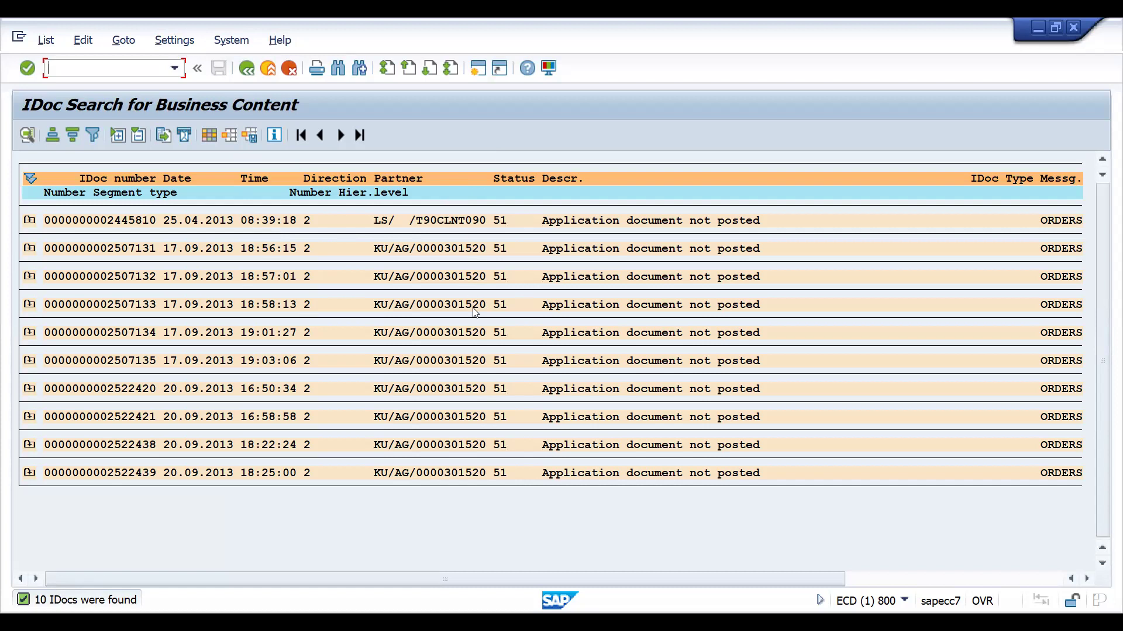
Expand the segments of IDocs 2507131 and 2507132 in the result list, and return to the search criteria
left_click(28, 249)
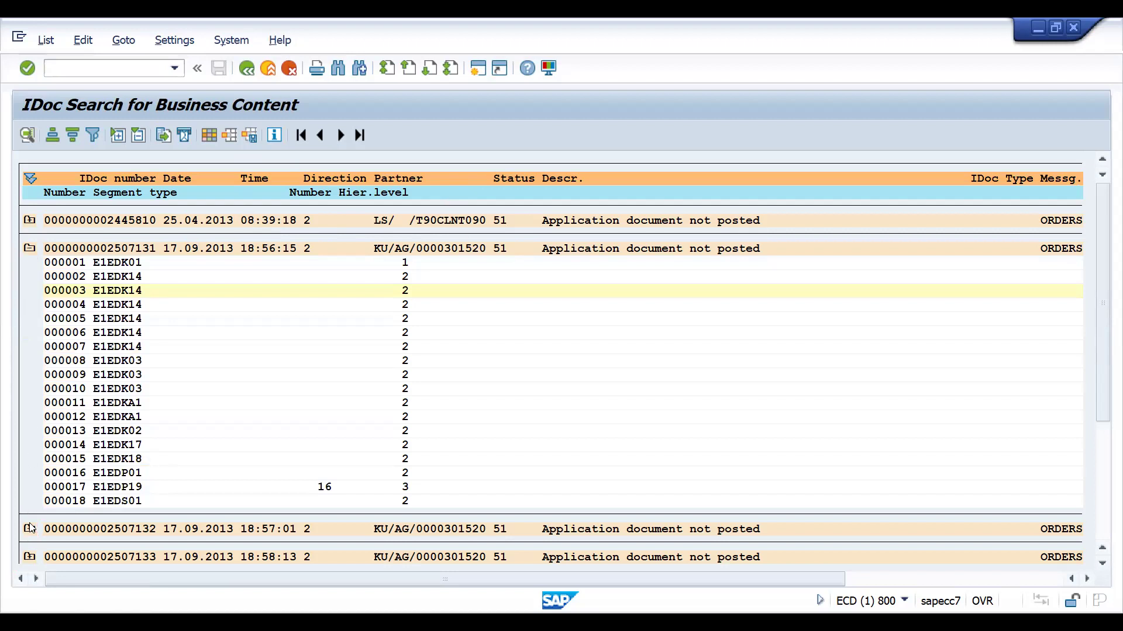
left_click(29, 528)
key("F3")
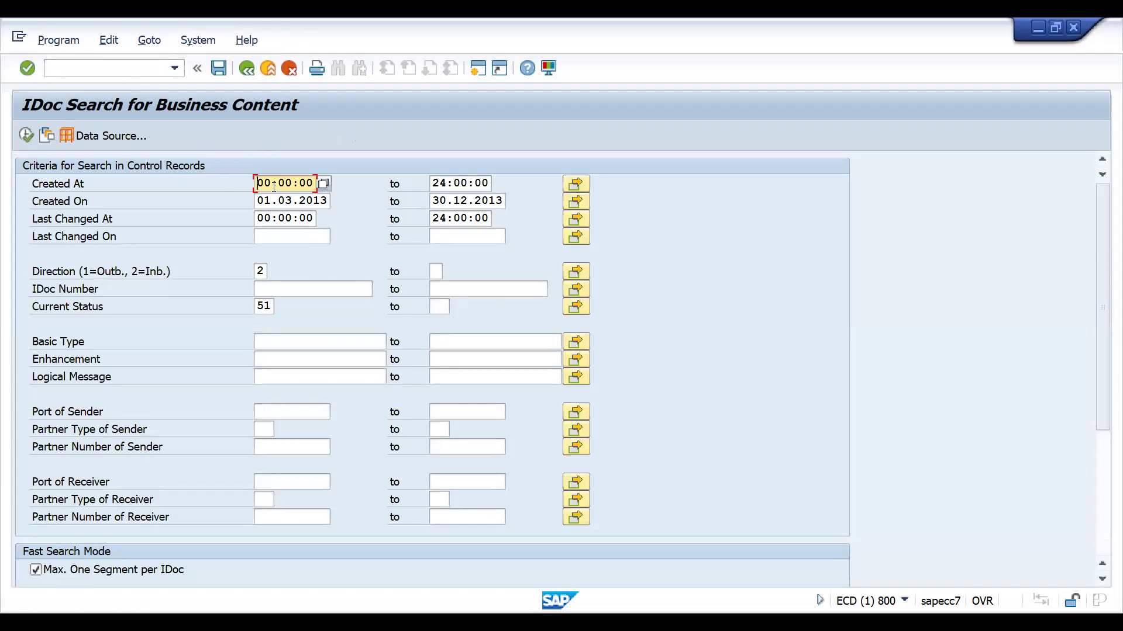
Set the IDoc number criterion to 2445810 and clear the current status
left_click(258, 272)
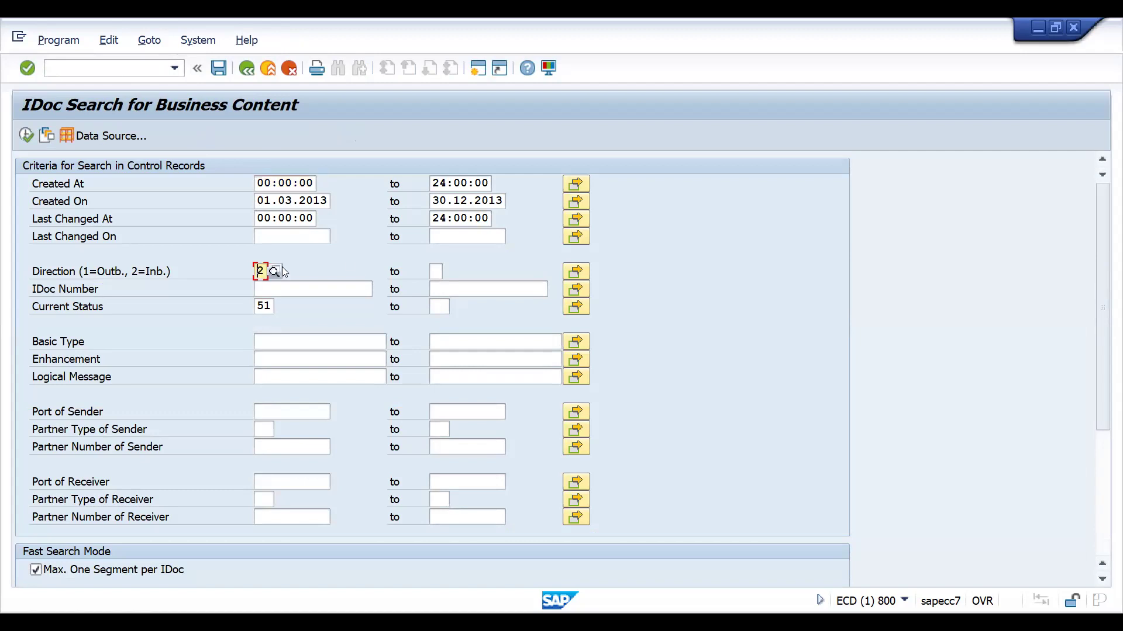
left_click(339, 289)
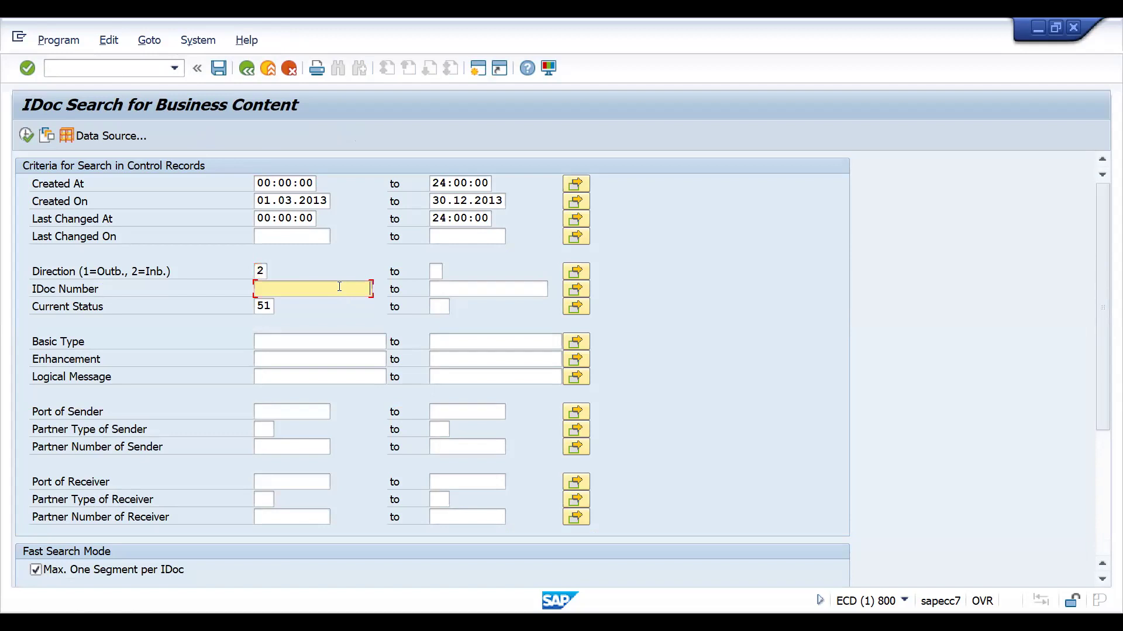
key("Down")
key("Return")
key("Tab")
key("Tab")
key("Tab")
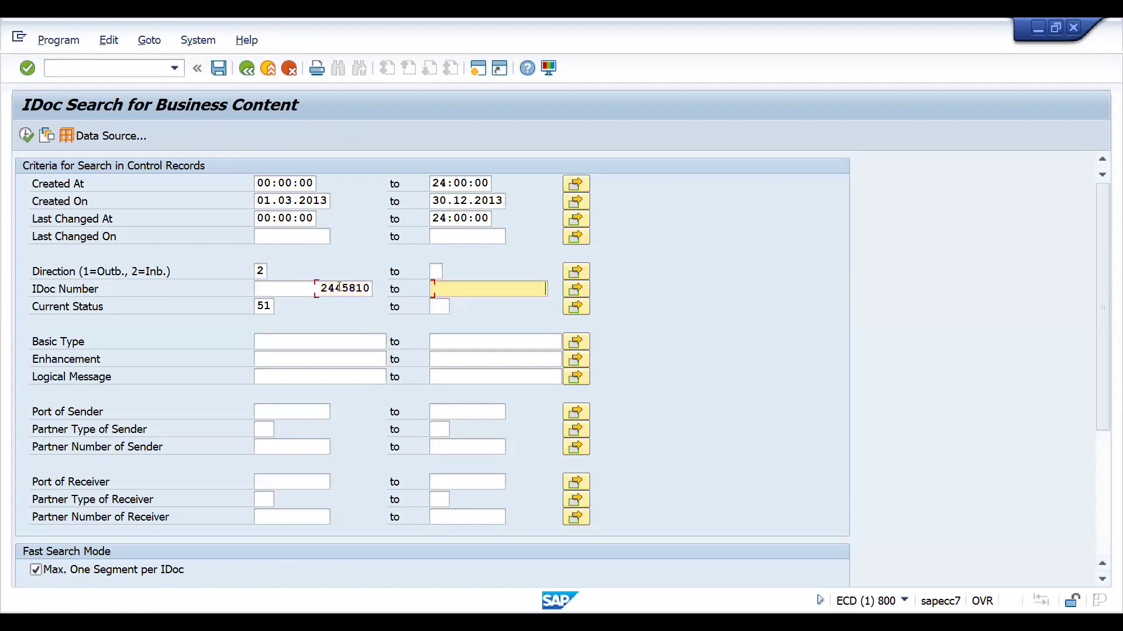
key("Delete")
key("Delete")
key("Tab")
key("Tab")
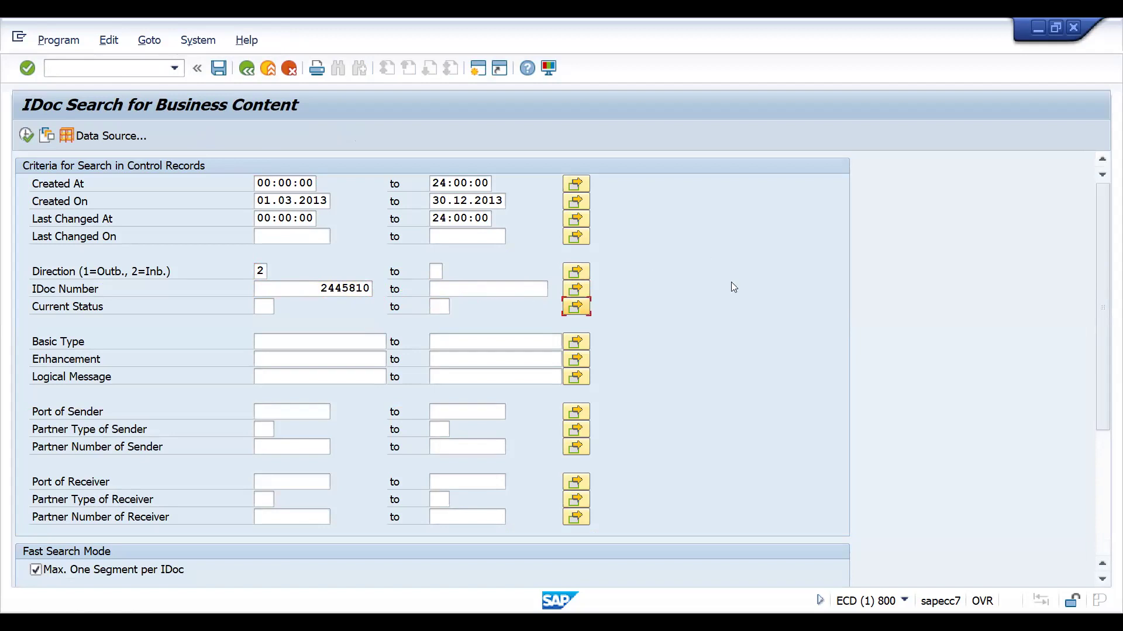
Set the data record search segment to E1EDK01
scroll(1092, 422, "down", 2)
scroll(1092, 422, "down", 2)
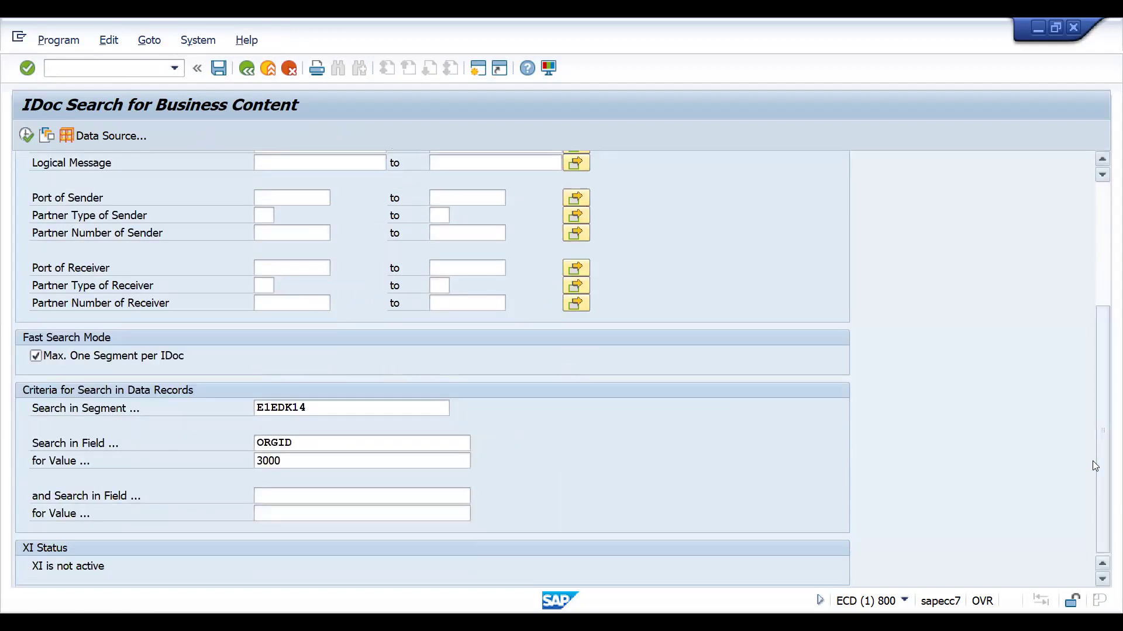
left_click_drag(321, 408, 204, 417)
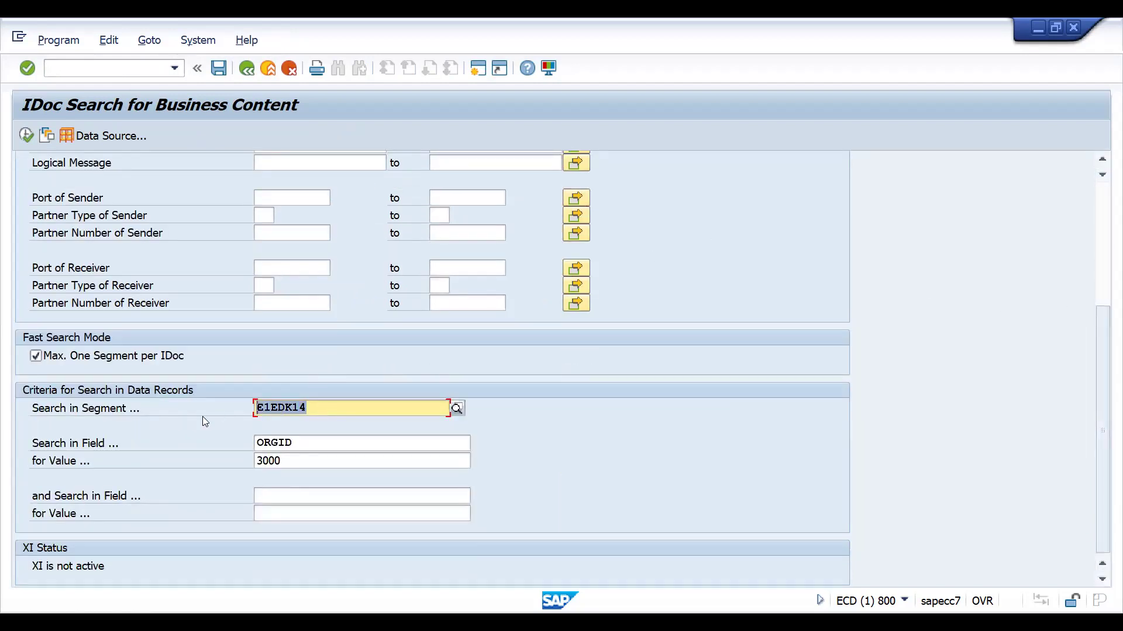
key("Delete")
key("Down")
key("Down")
key("Return")
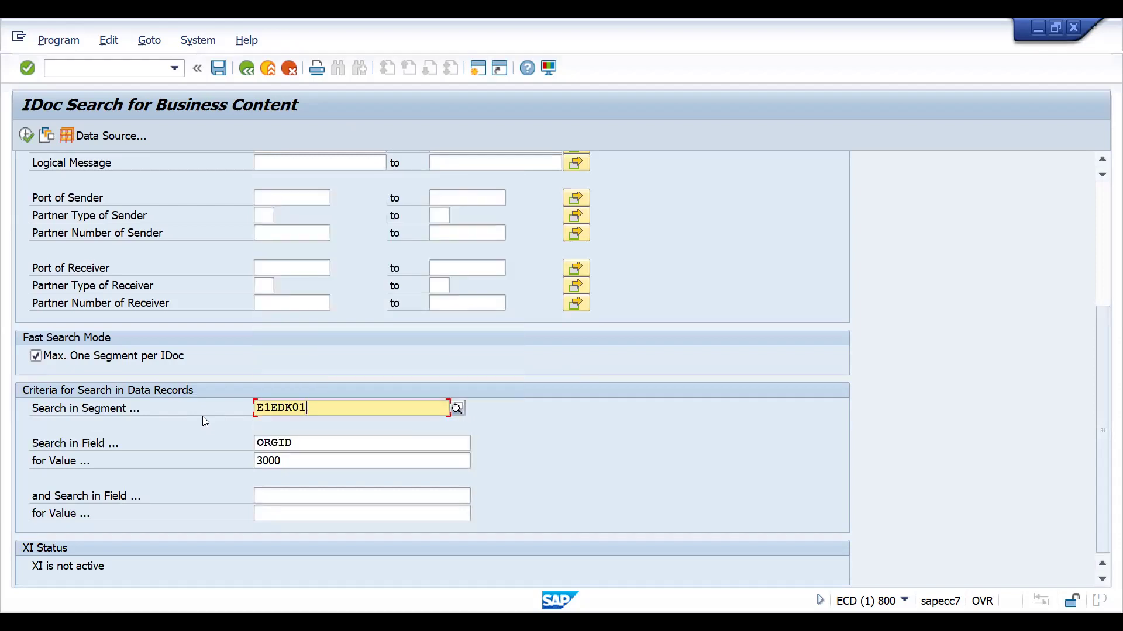
Set the data record search field to BELNR, with the order's document number as the value
key("Tab")
key("shift+End")
key("Delete")
key("Down")
key("Down")
key("Return")
key("Tab")
key("shift+End")
key("Delete")
key("Down")
key("Down")
key("Return")
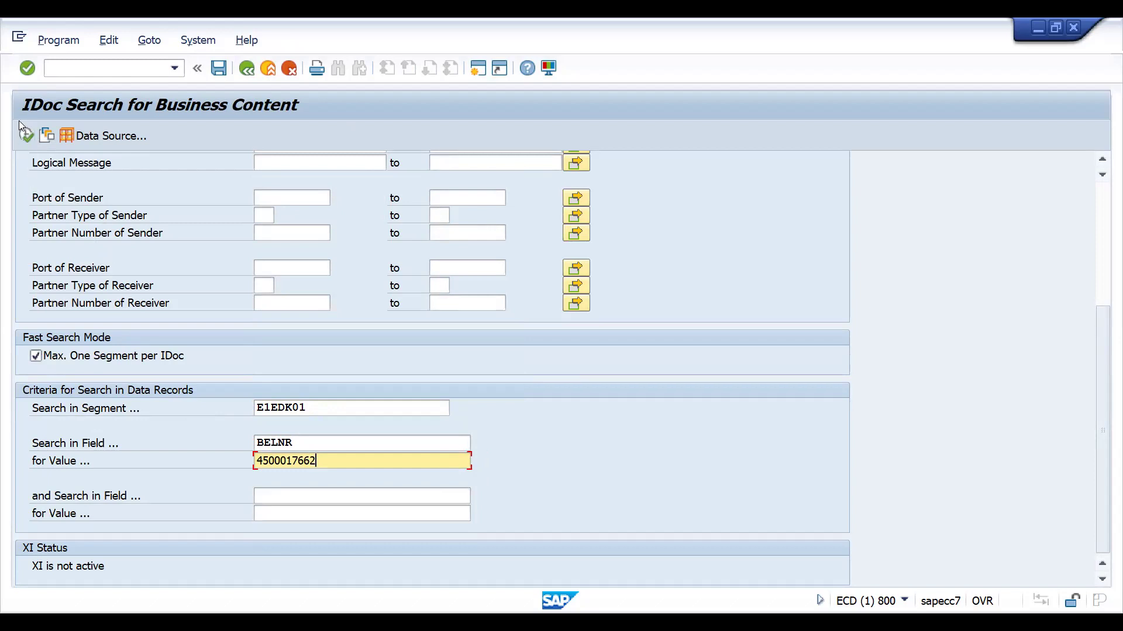
Run the document number search, expand the segments of IDoc 2445810, and return to the search criteria
left_click(25, 136)
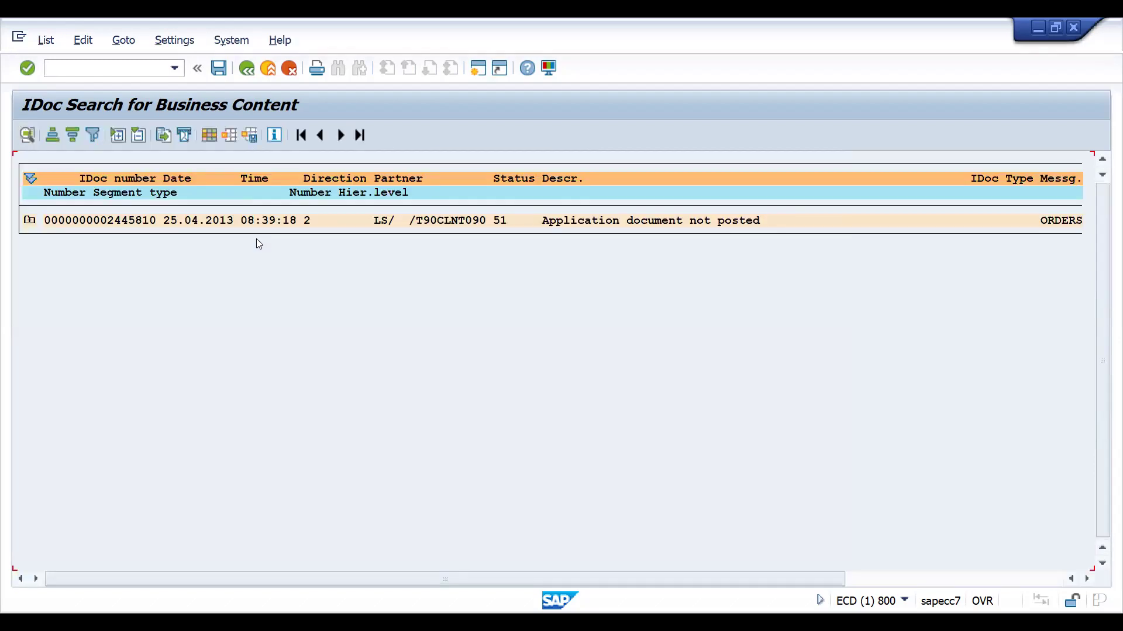
left_click(30, 222)
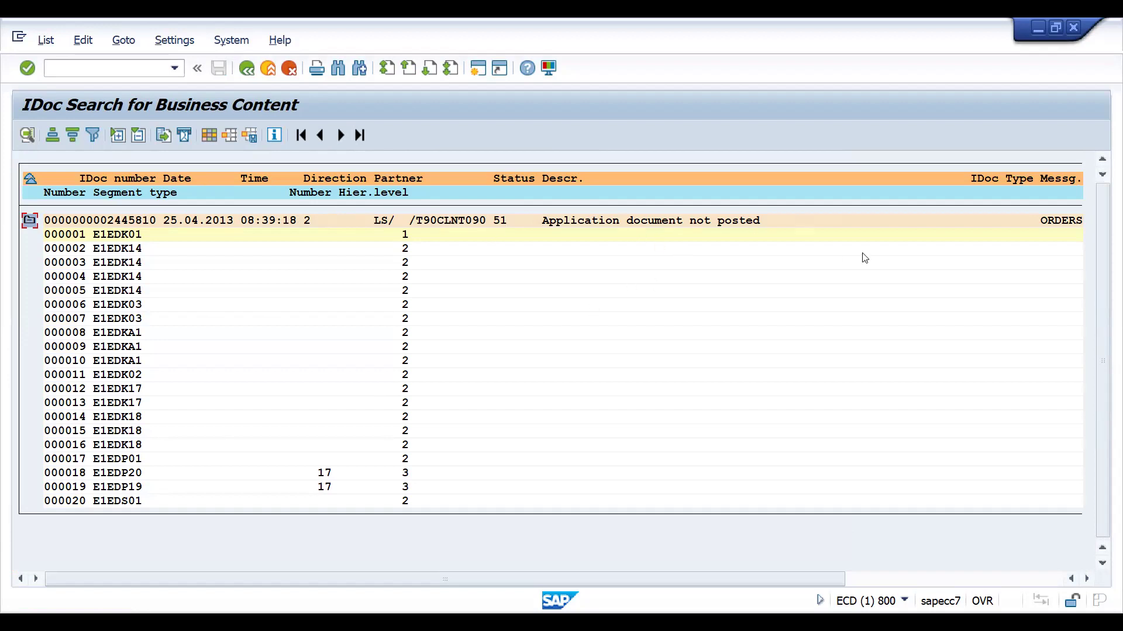
left_click(1064, 221)
key("F3")
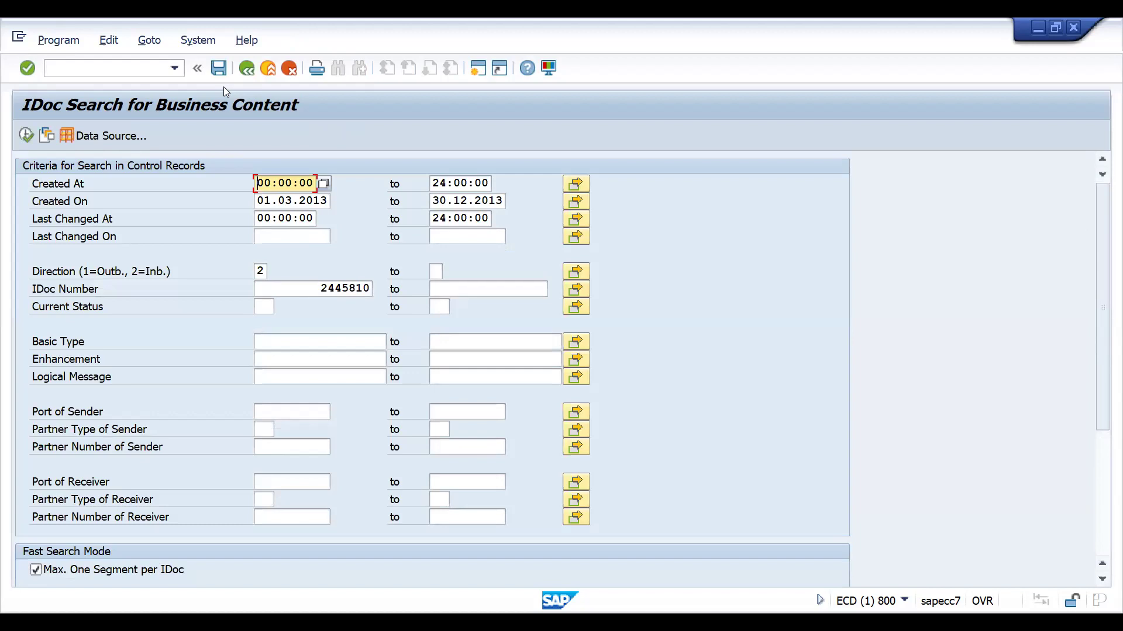
Switch to the browser window with the instructor's Udemy profile page
key("alt+Tab")
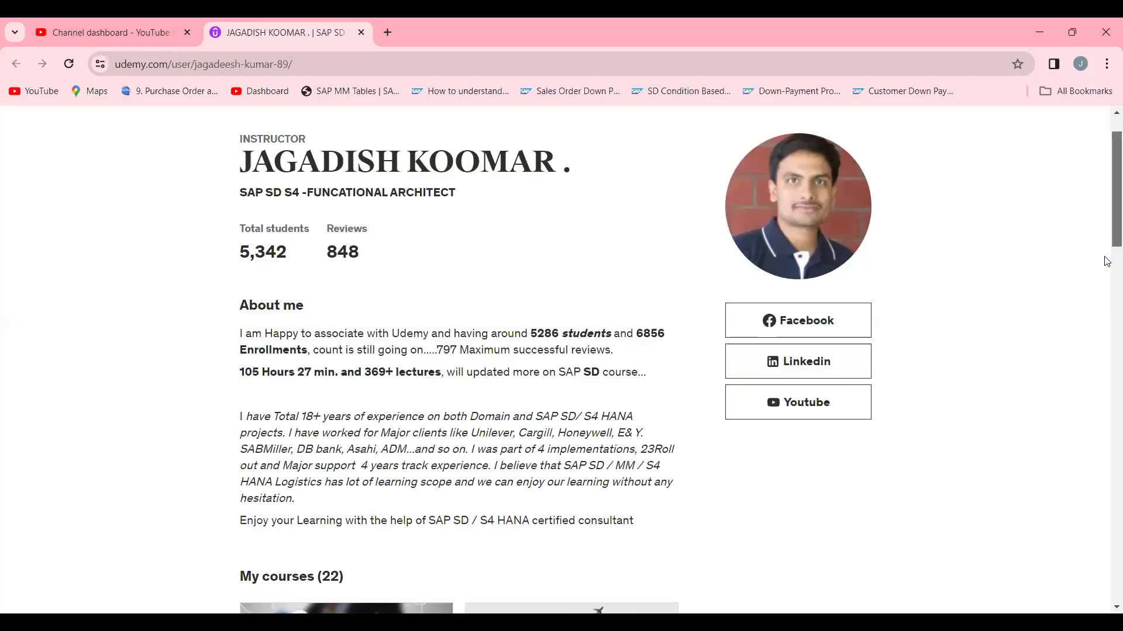
Look through the courses on the first page of the instructor's course list
scroll(1105, 275, "down", 8)
scroll(1107, 304, "down", 1)
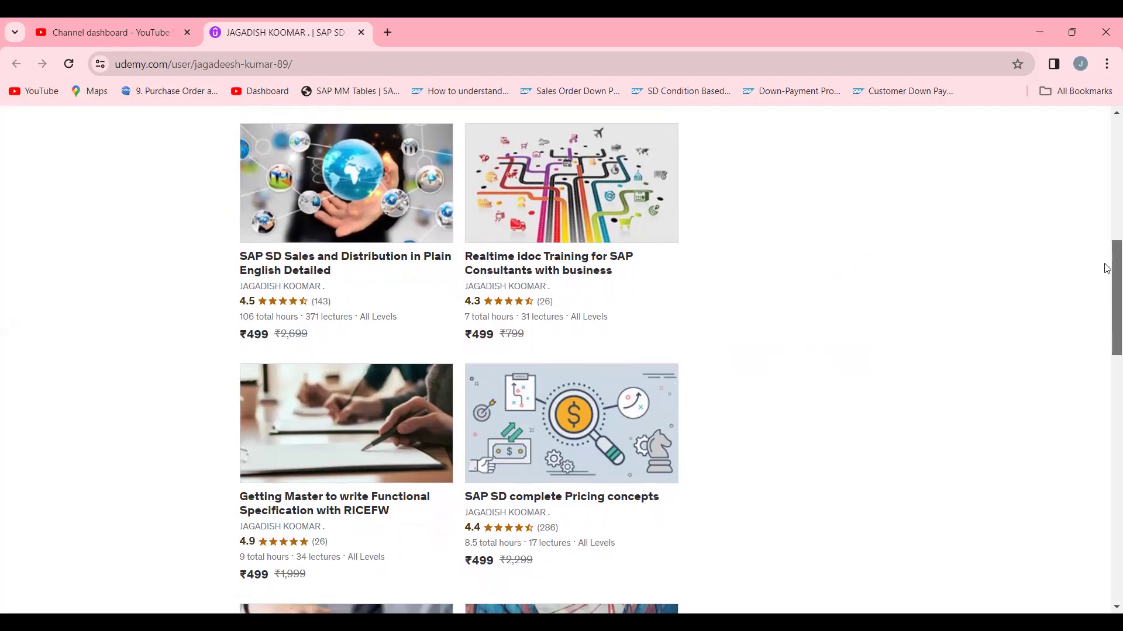
scroll(1106, 268, "down", 4)
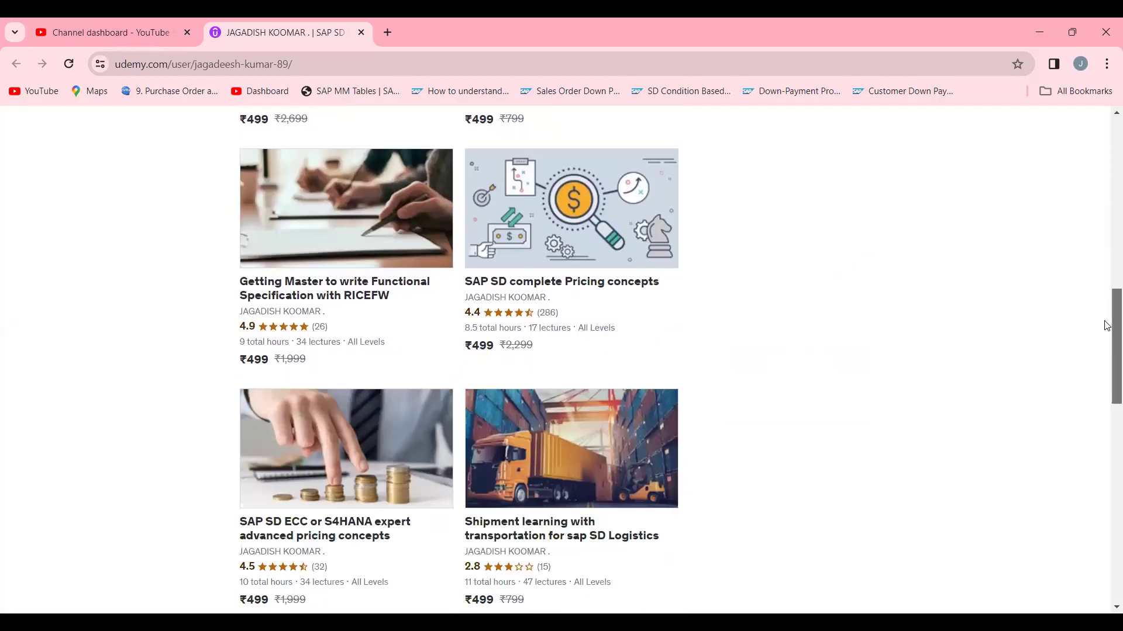
mouse_move(1107, 328)
left_mouse_down()
mouse_move(1107, 293)
mouse_move(1106, 334)
left_mouse_up()
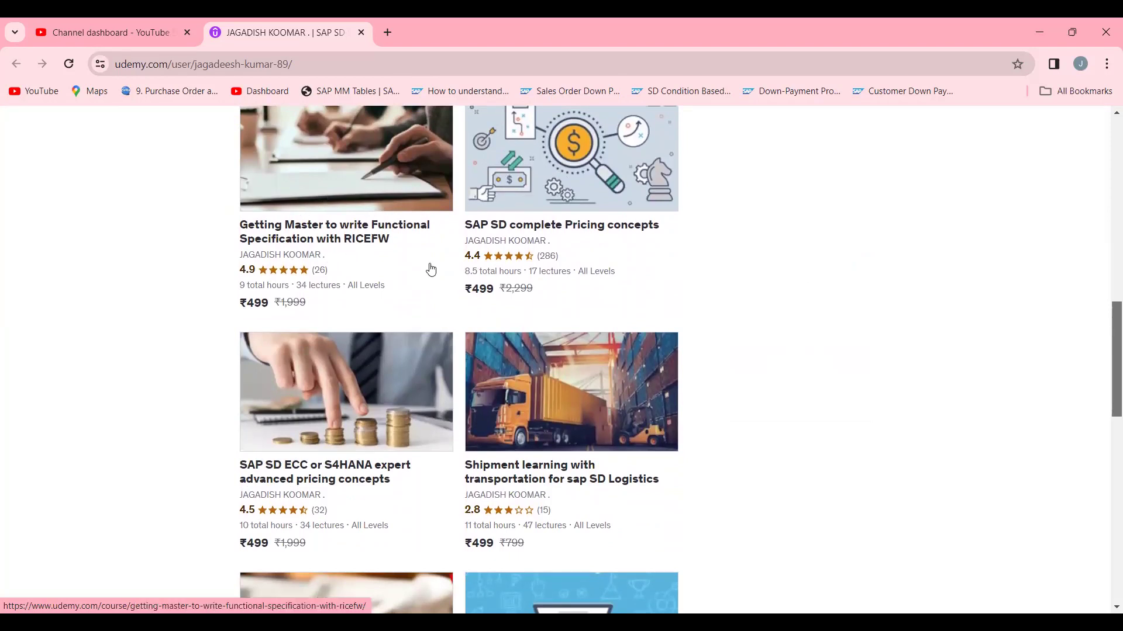
scroll(1106, 380, "down", 3)
left_click_drag(1107, 387, 1106, 466)
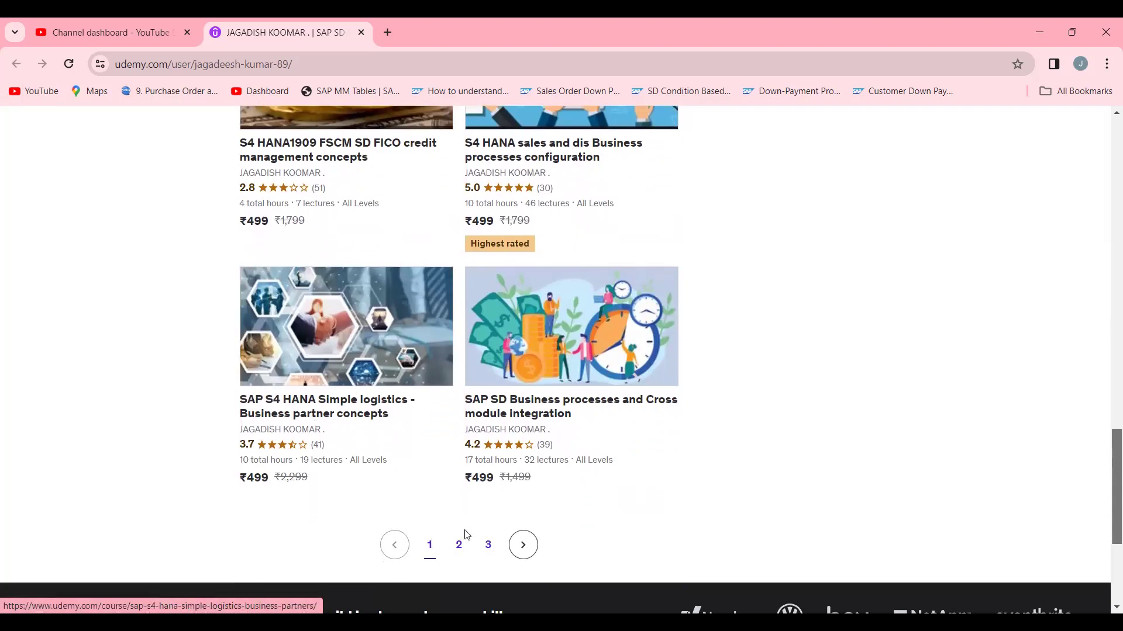
Open page 2 and page 3 of the instructor's course list and view the courses on page 3
left_click(460, 552)
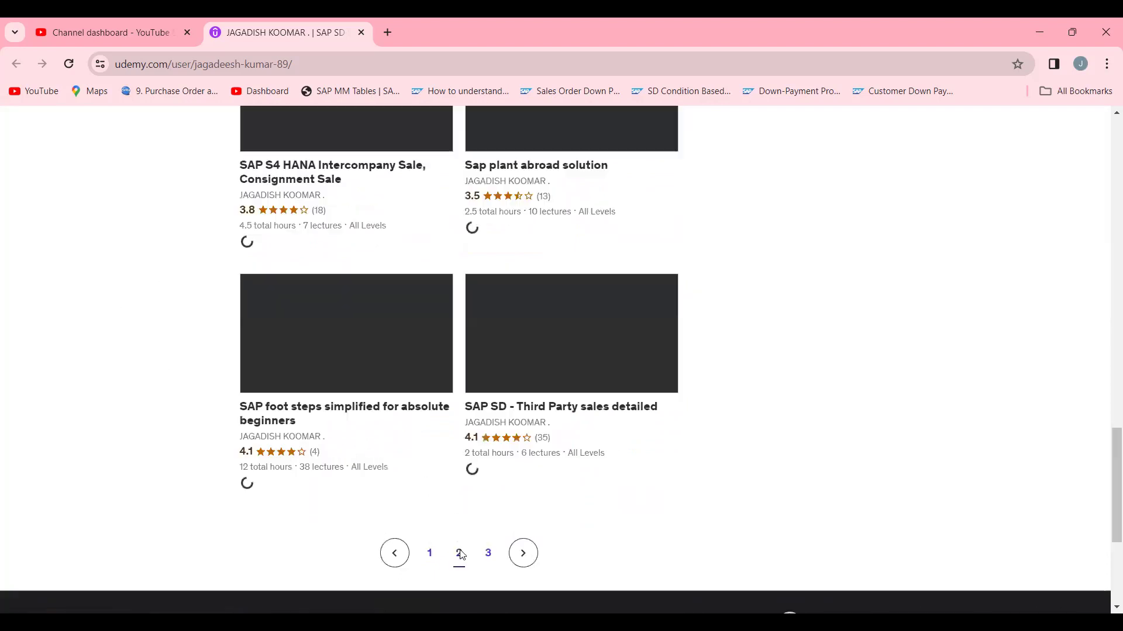
mouse_move(1107, 495)
left_mouse_down()
mouse_move(1103, 254)
mouse_move(1103, 507)
left_mouse_up()
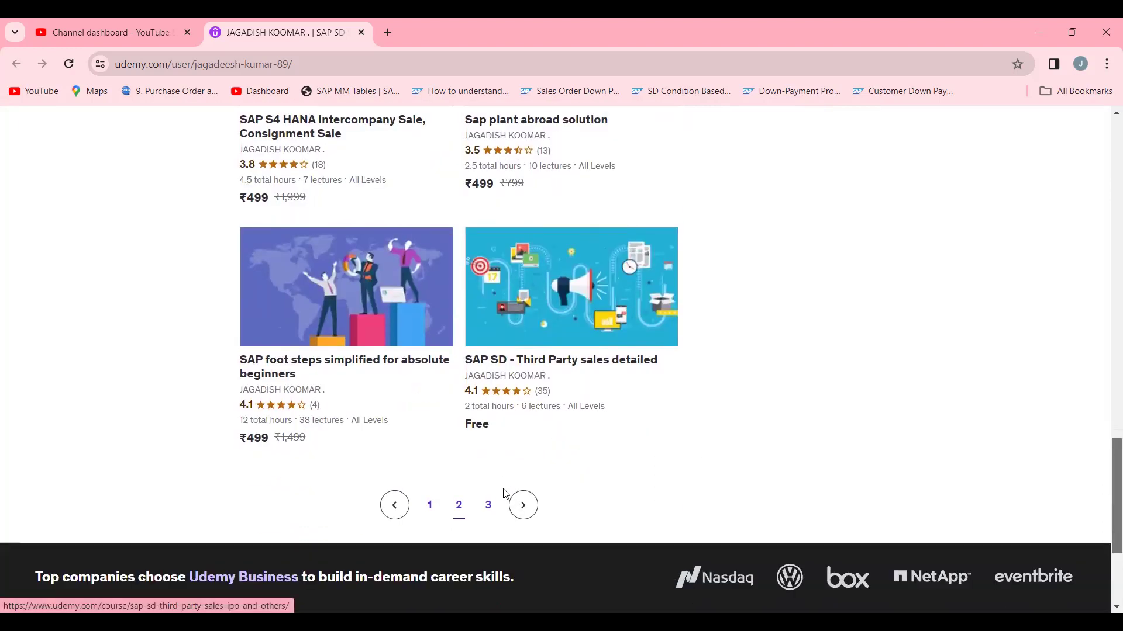
left_click(490, 506)
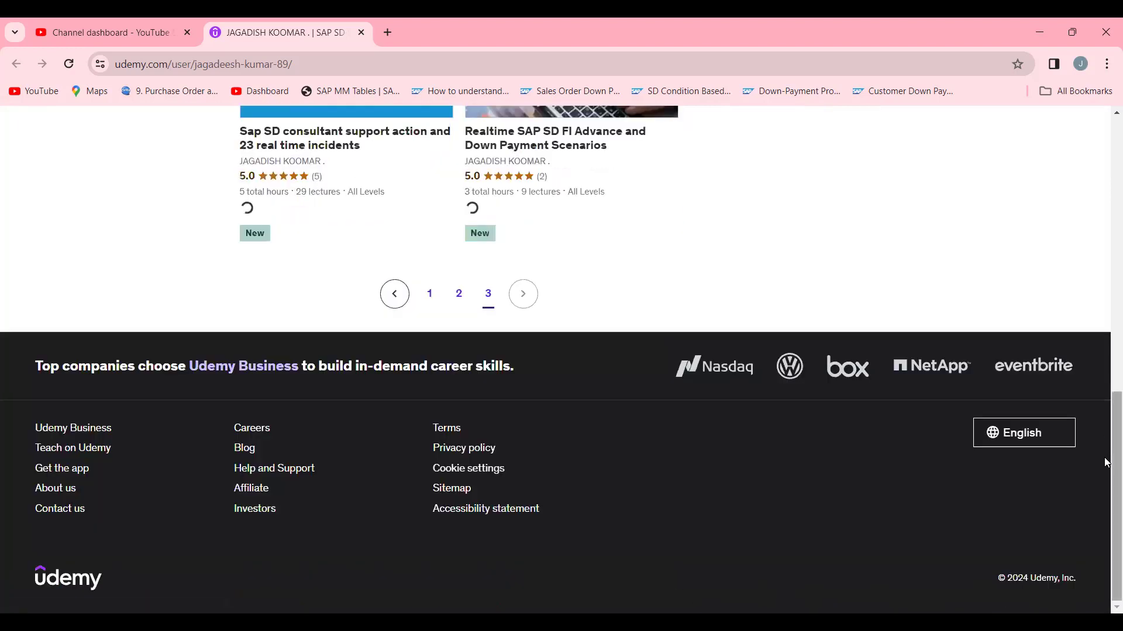
left_click_drag(1108, 466, 1107, 346)
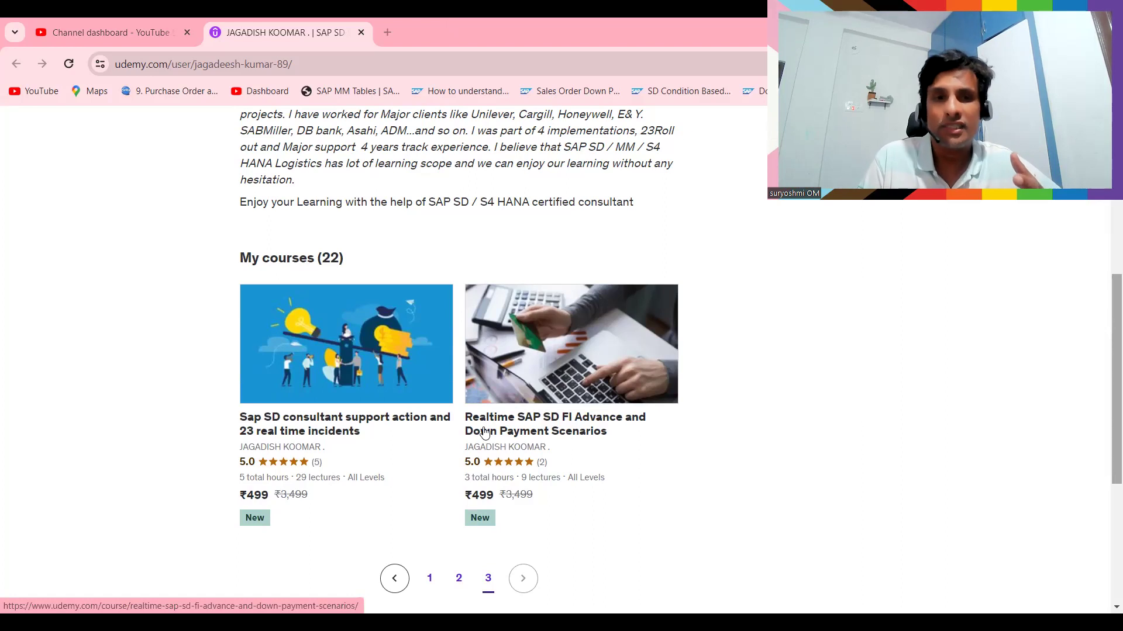
Return to page 2 of the course list and review all the courses on it
left_click(459, 579)
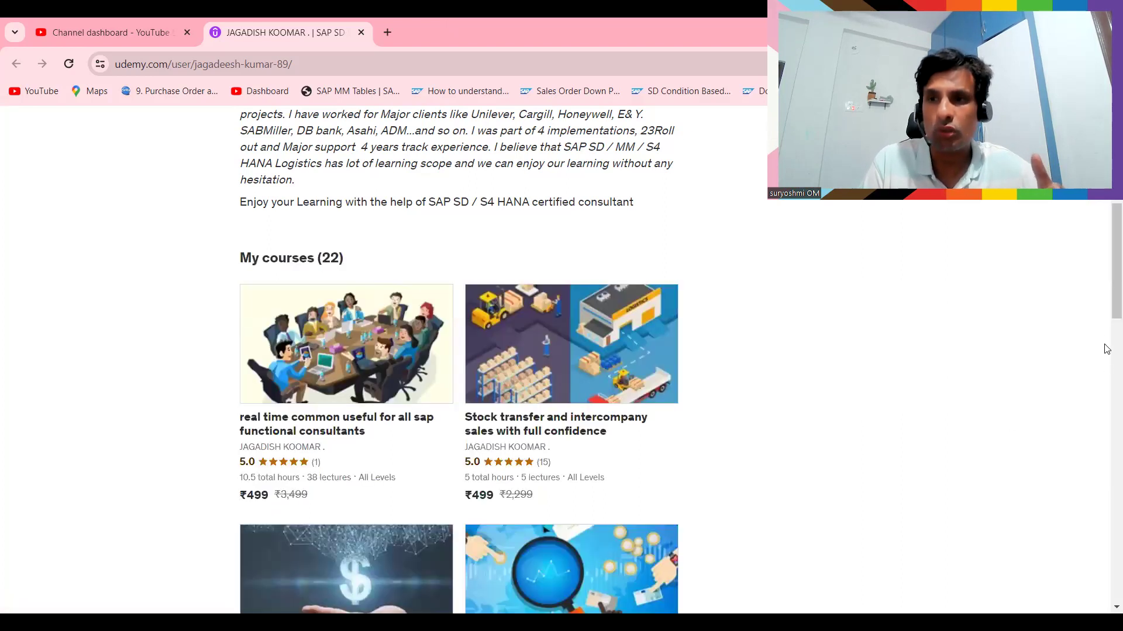
scroll(1107, 419, "down", 4)
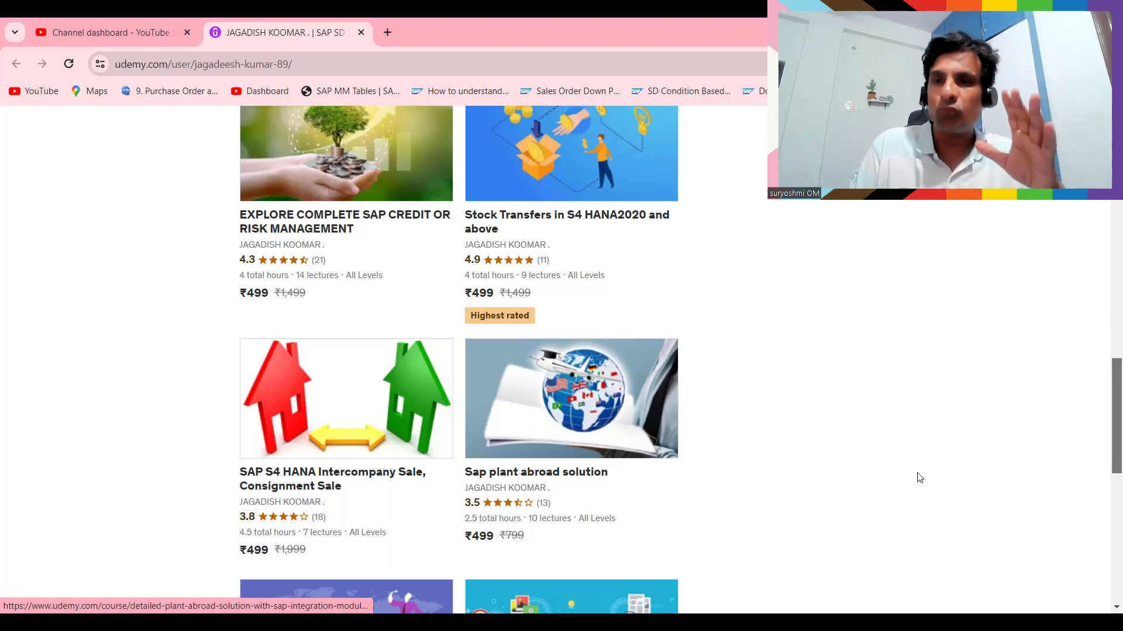
scroll(1105, 444, "down", 5)
scroll(1107, 468, "up", 1)
scroll(1107, 466, "up", 4)
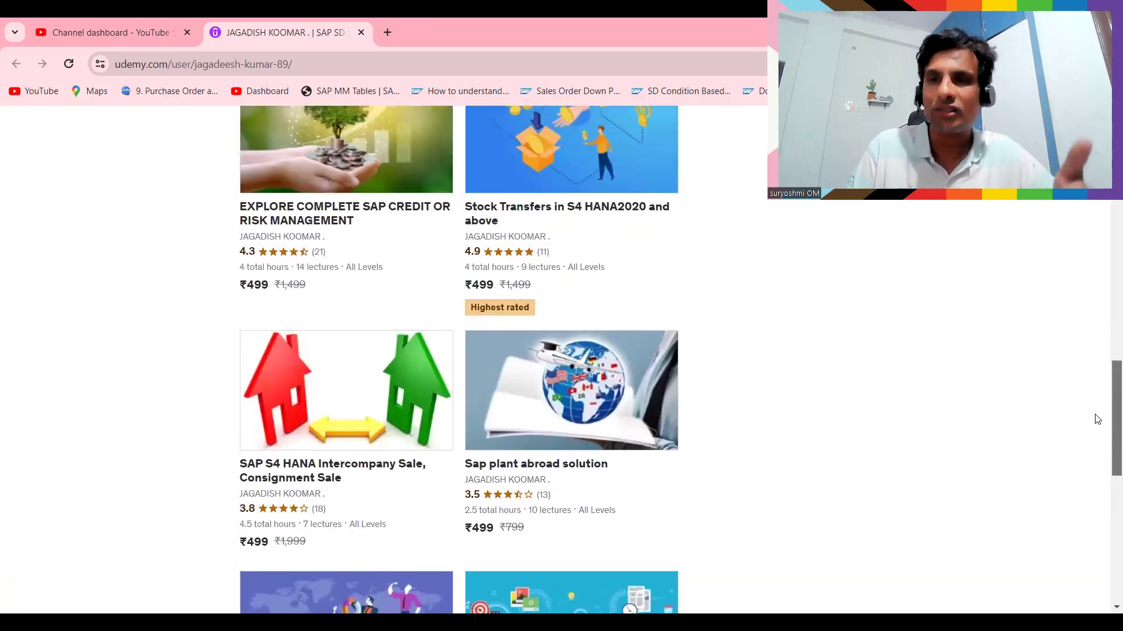
scroll(1093, 412, "up", 3)
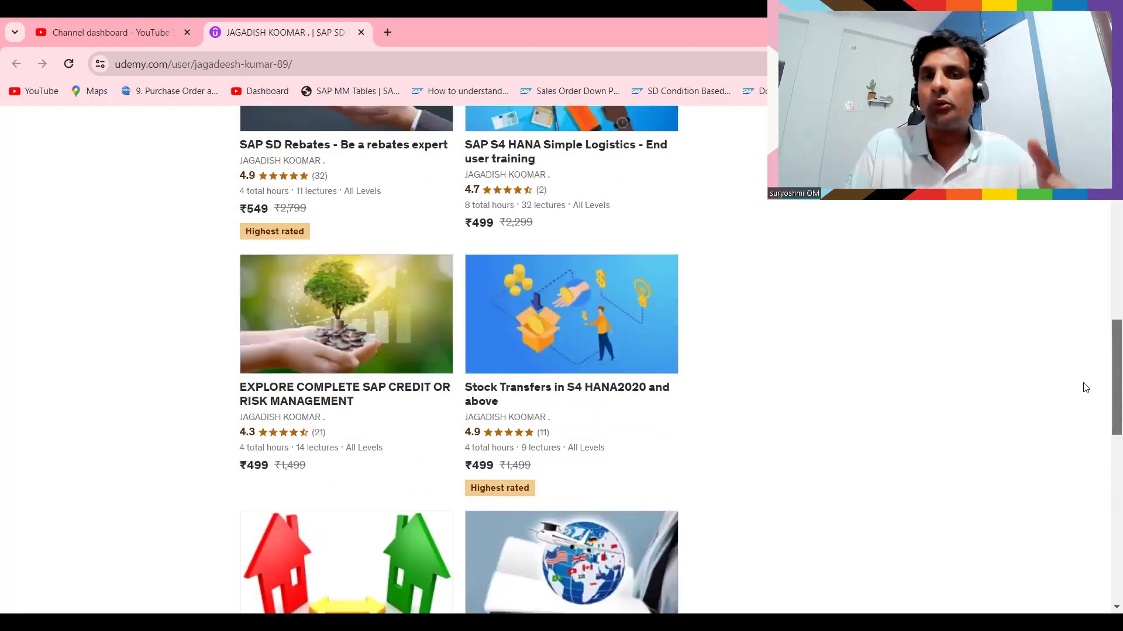
scroll(1082, 380, "up", 3)
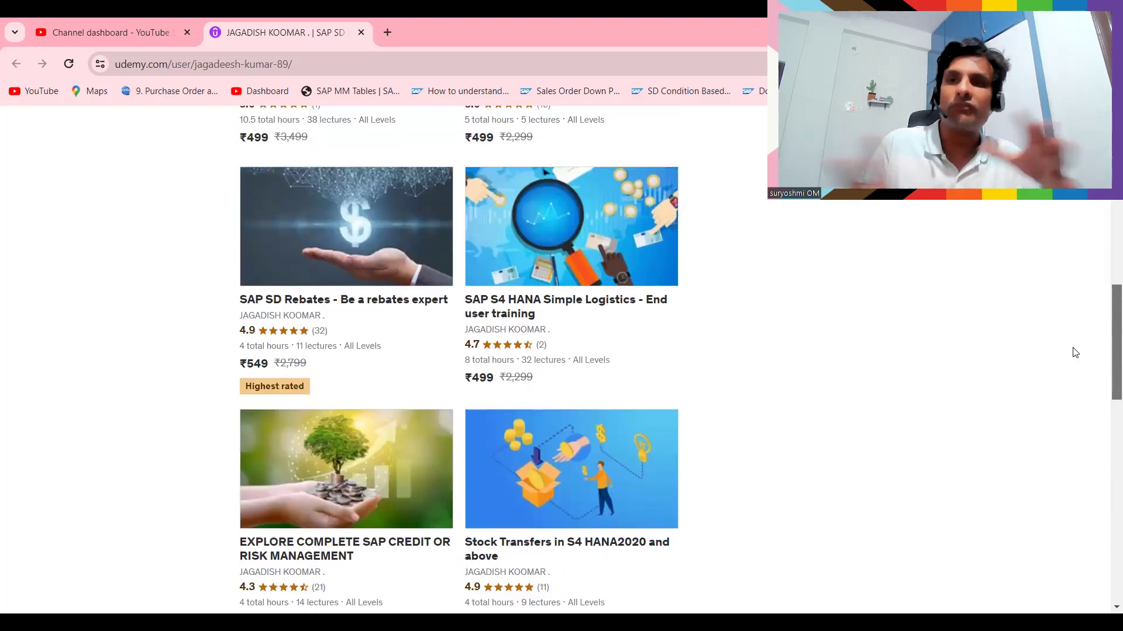
scroll(1106, 246, "up", 4)
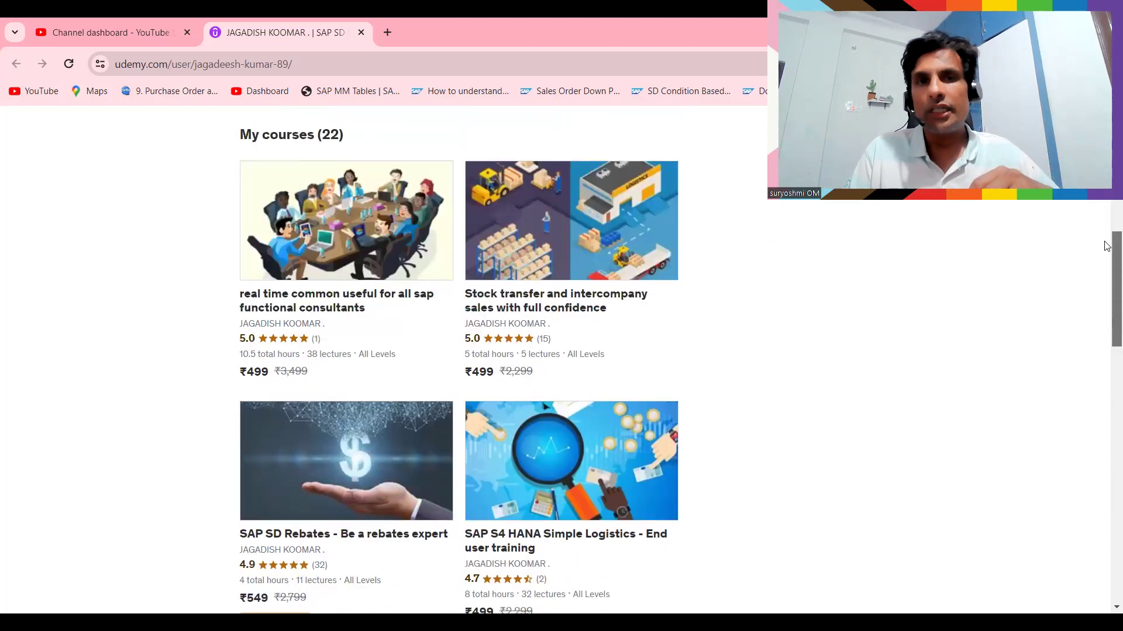
scroll(1107, 246, "up", 3)
scroll(1105, 450, "down", 15)
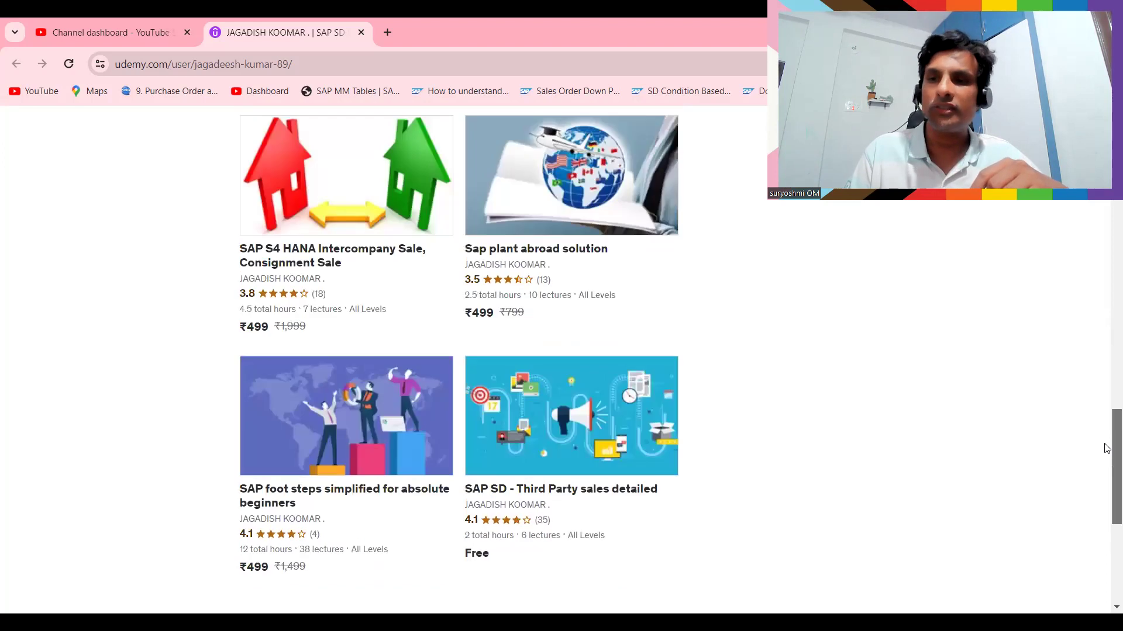
scroll(1105, 470, "down", 5)
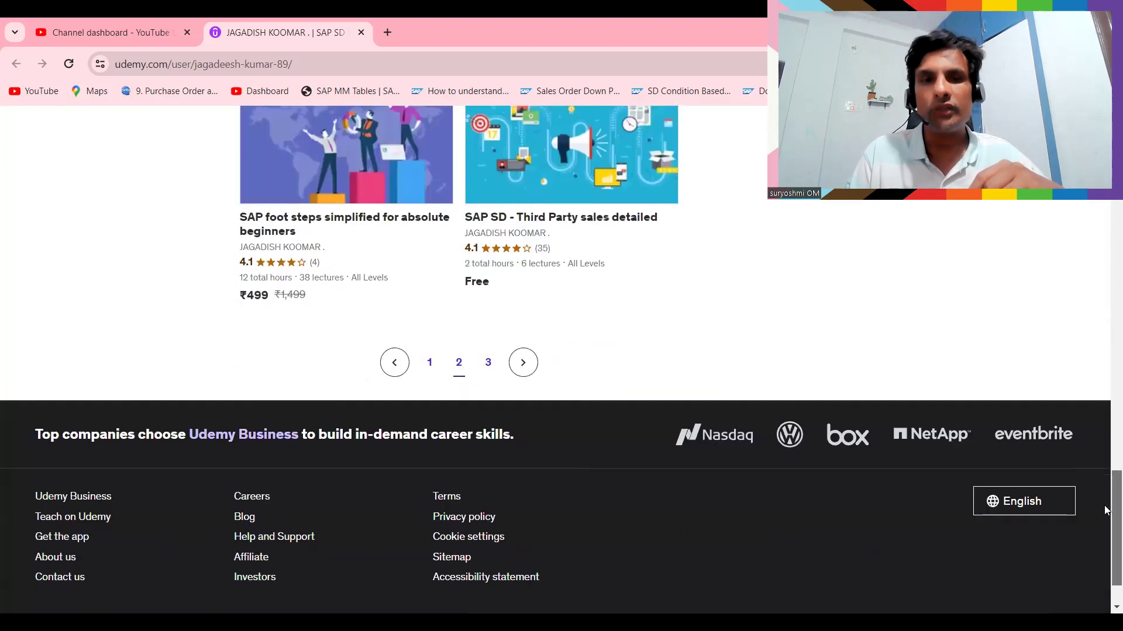
Go back to page 1 of the course list and return to the instructor's introduction at the start of the profile
left_click(430, 365)
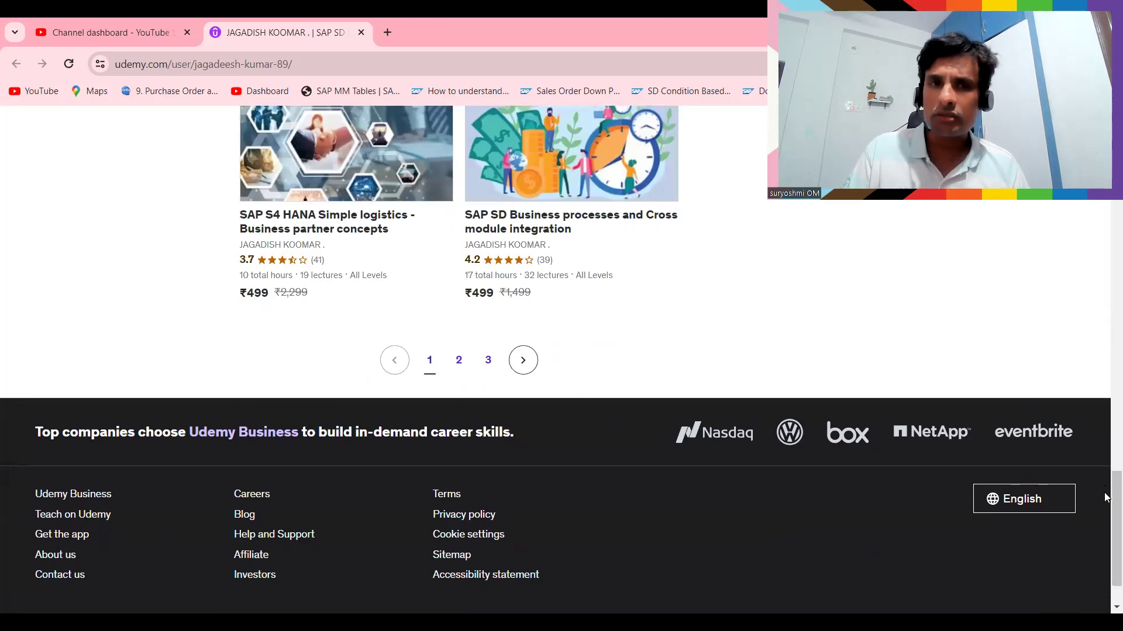
scroll(1101, 373, "up", 1)
scroll(1085, 286, "up", 20)
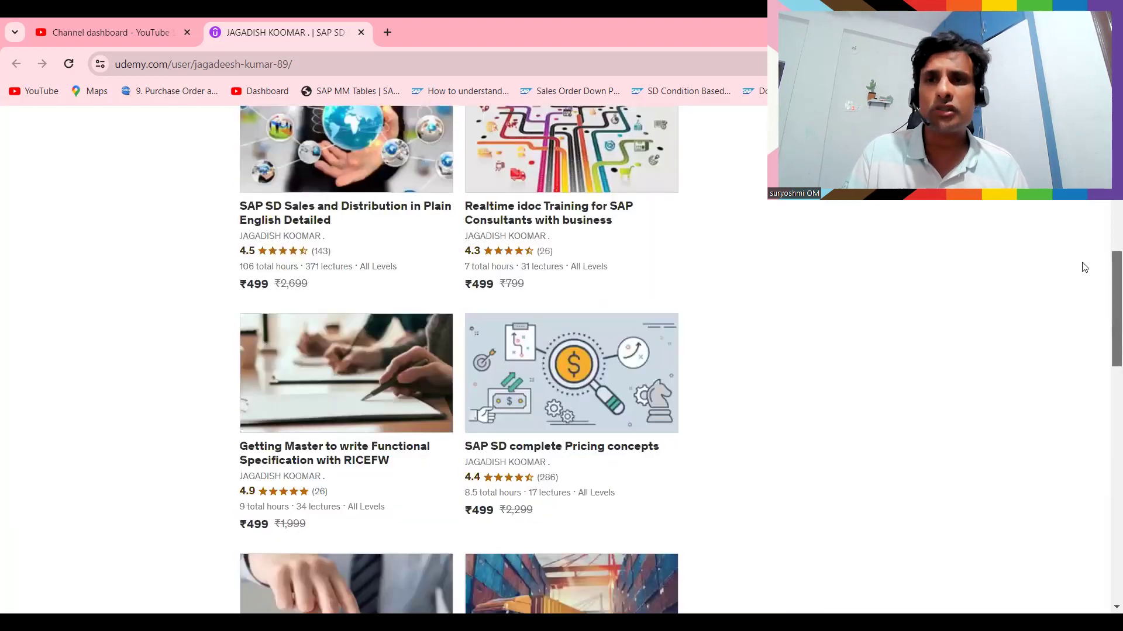
scroll(1071, 236, "up", 8)
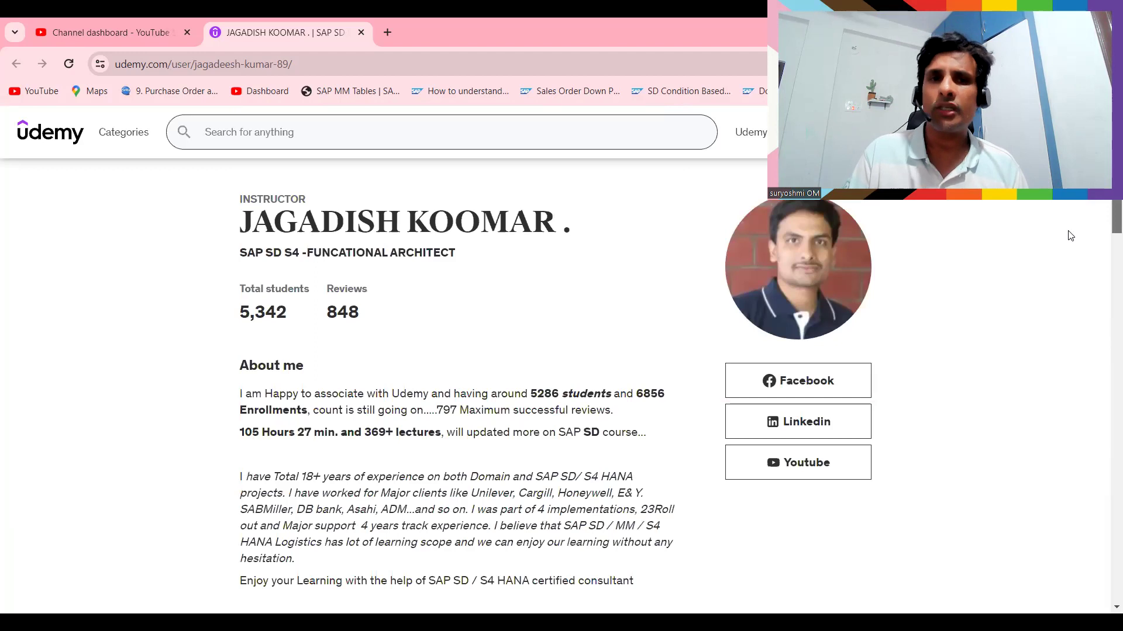